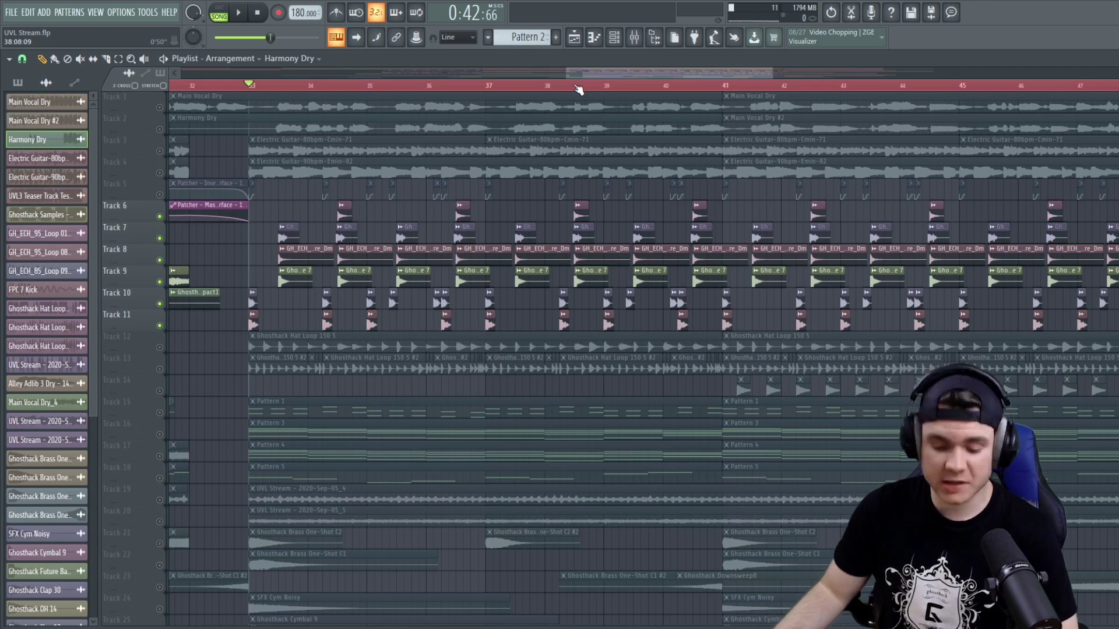
# - Solo the kick clips on Track 10 and audition them from bar 33
pyautogui.scroll(-2, 543, 87)
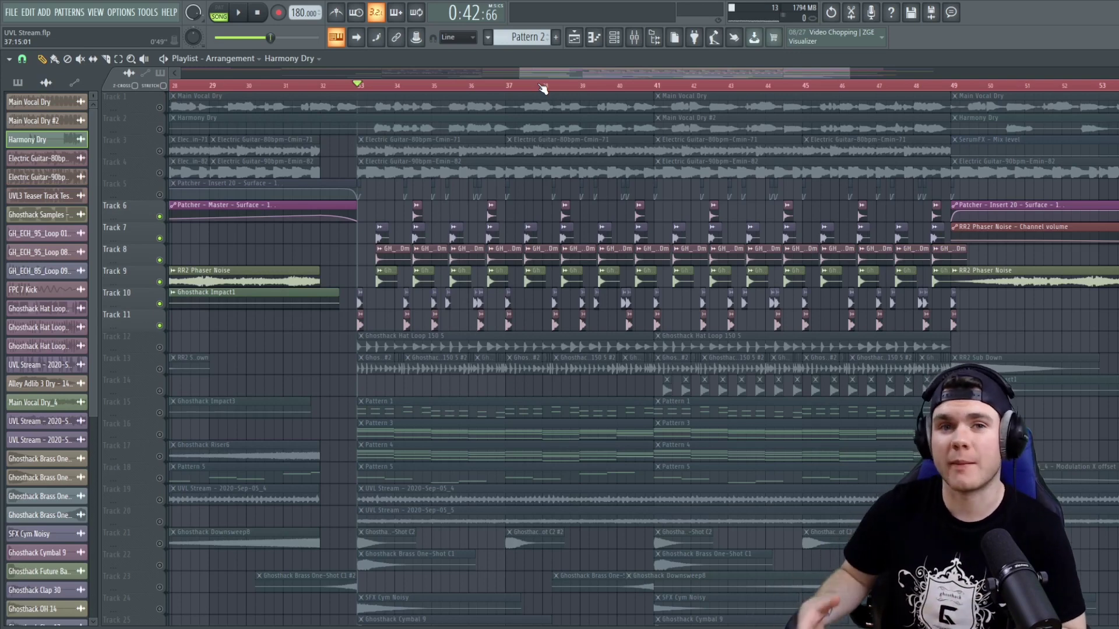
pyautogui.rightClick(162, 304)
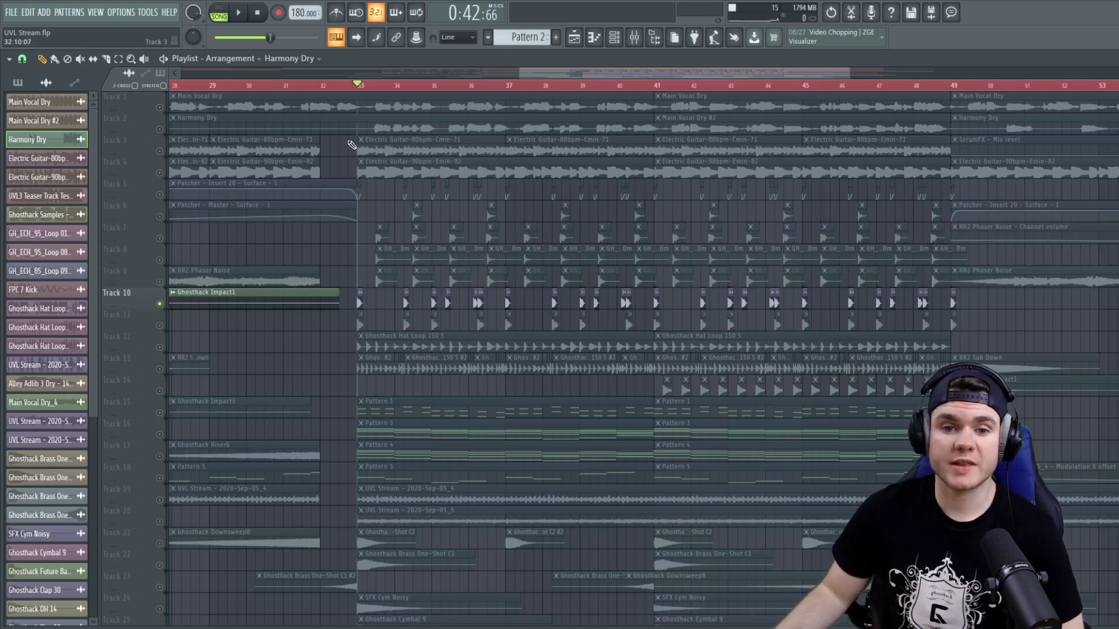
pyautogui.scroll(6, 358, 88)
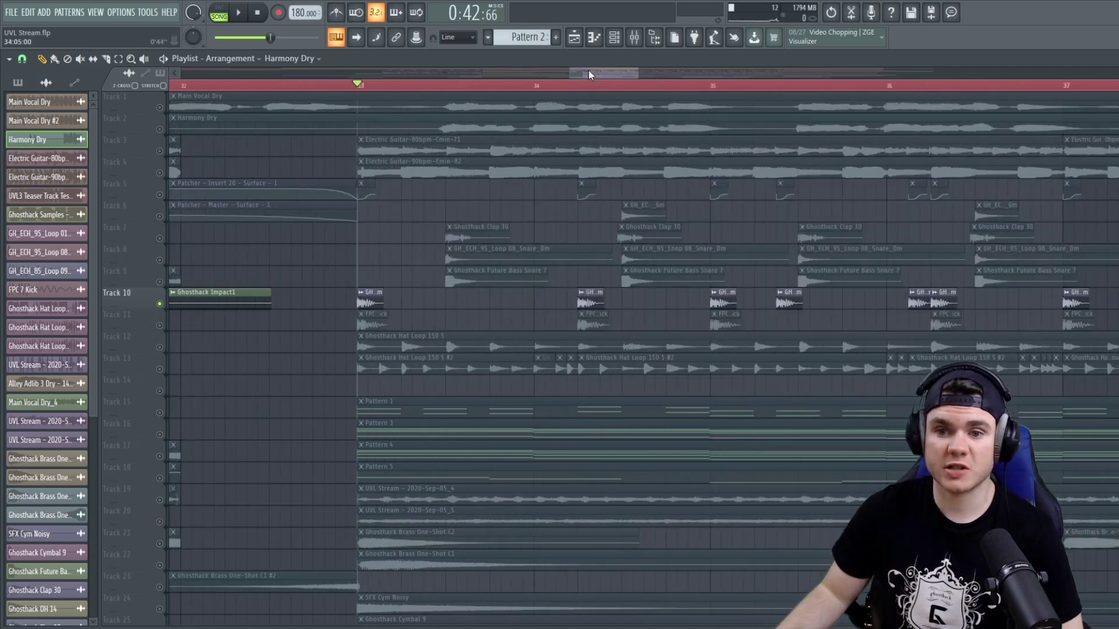
pyautogui.press('space')
pyautogui.press('space')
pyautogui.press('space')
pyautogui.press('space')
pyautogui.press('space')
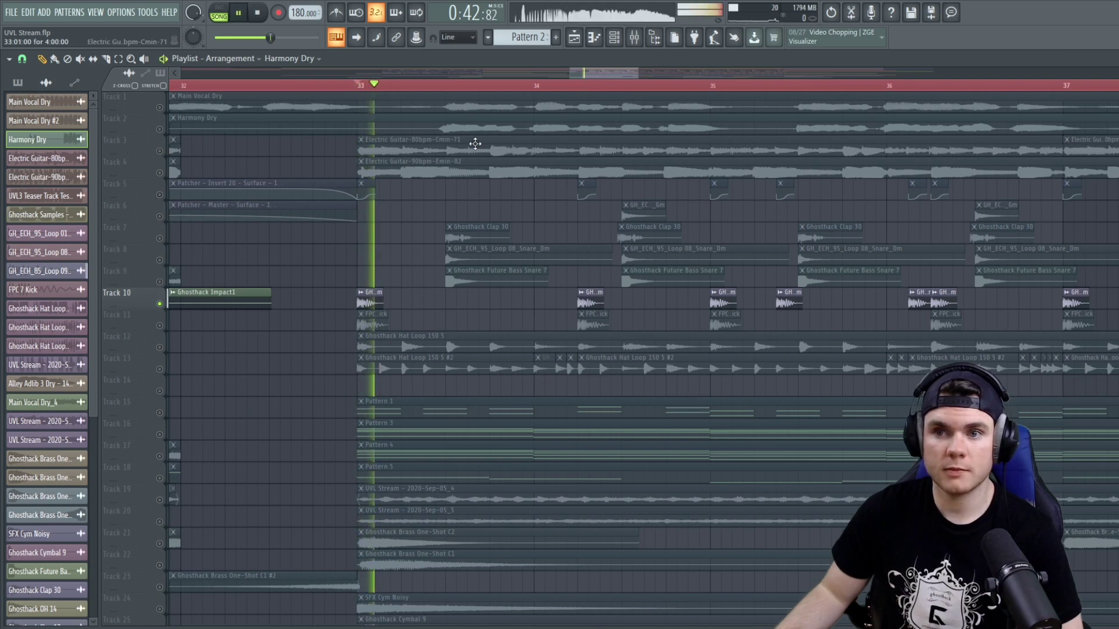
pyautogui.press('space')
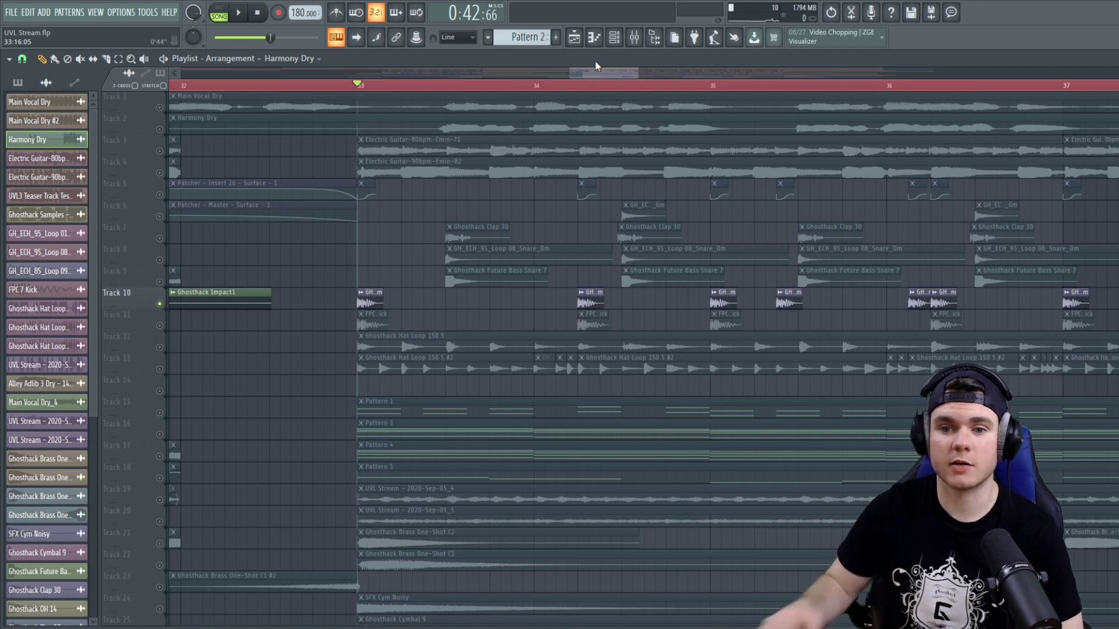
# - Solo the FPC 7 Kick clips on Track 11 and audition them from bar 33
pyautogui.click(396, 317)
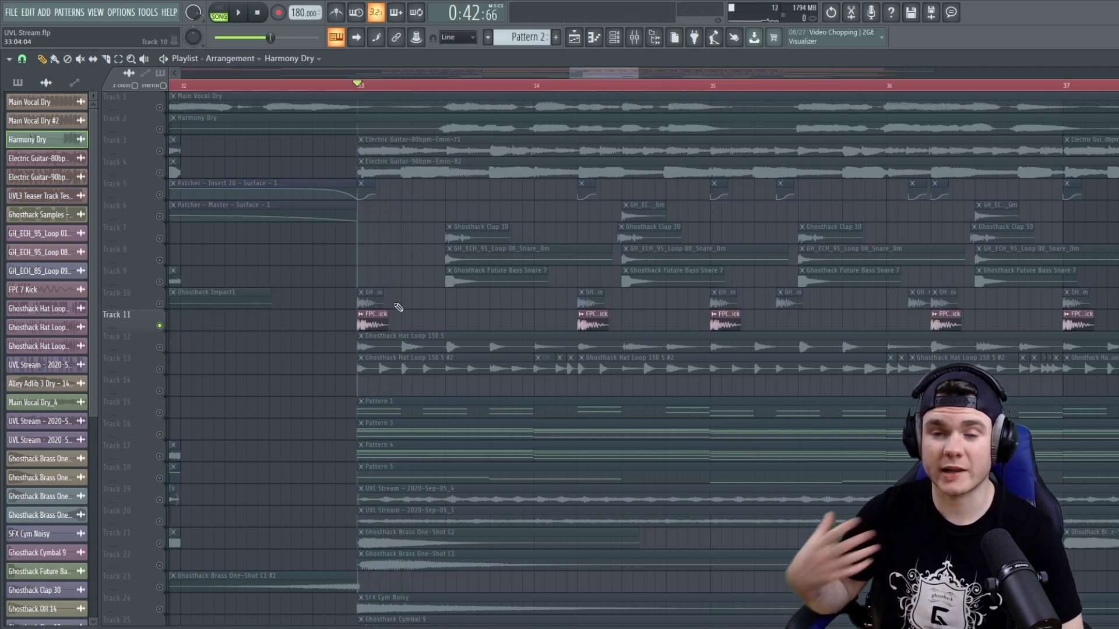
pyautogui.press('space')
pyautogui.press('space')
pyautogui.press('space')
pyautogui.press('space')
pyautogui.press('space')
pyautogui.press('space')
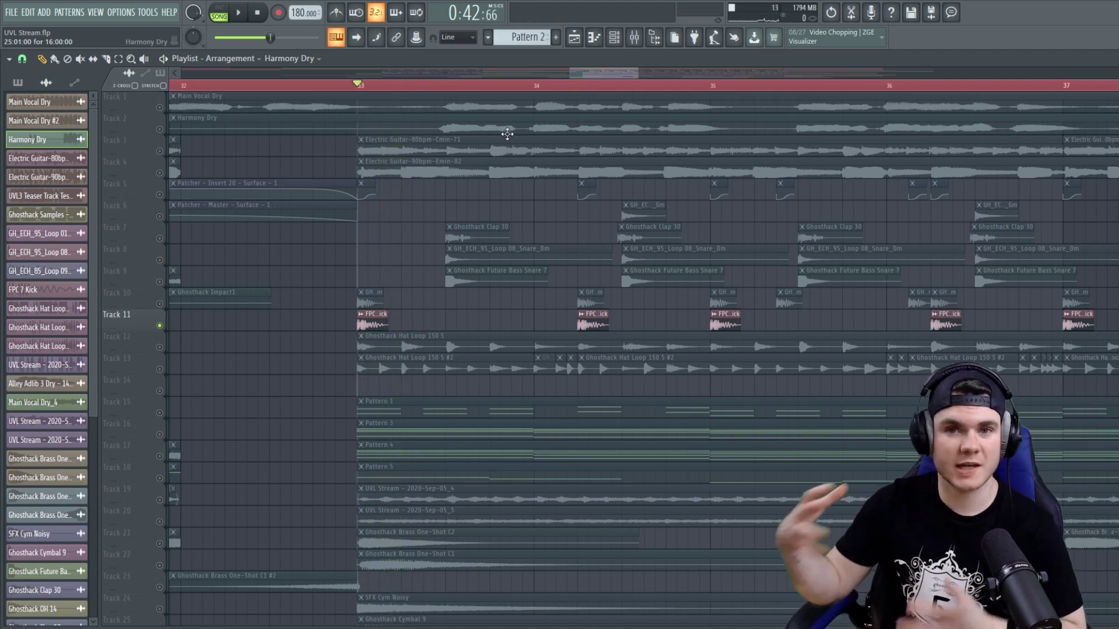
# - Show the mixer and inspect the first Fruity Parametric EQ 2 in the effect chain of Insert 2
pyautogui.click(634, 37)
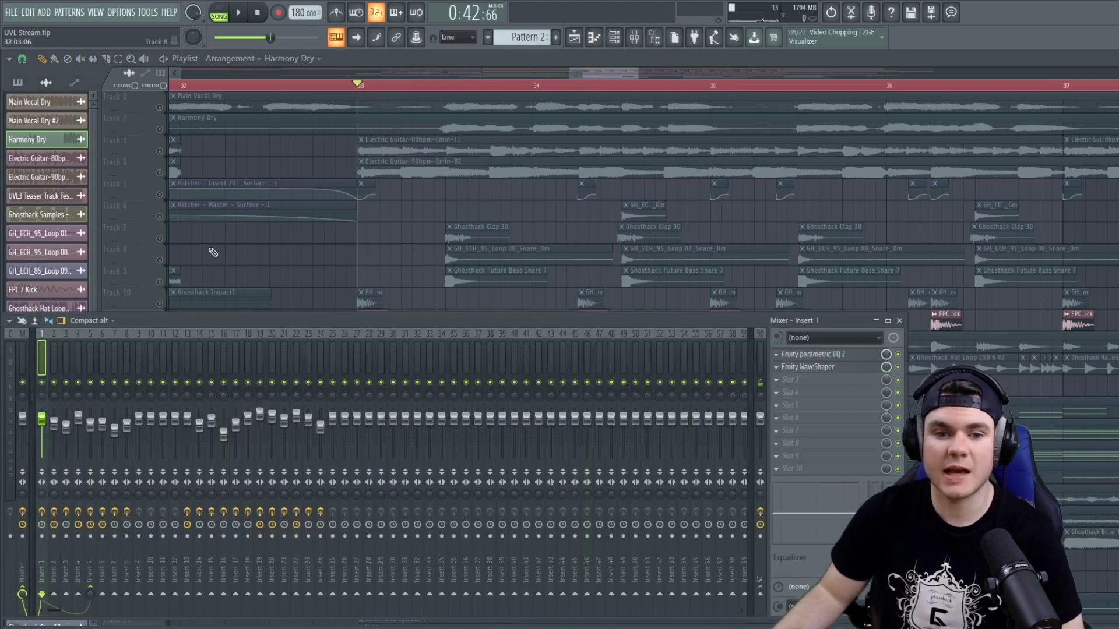
pyautogui.click(54, 355)
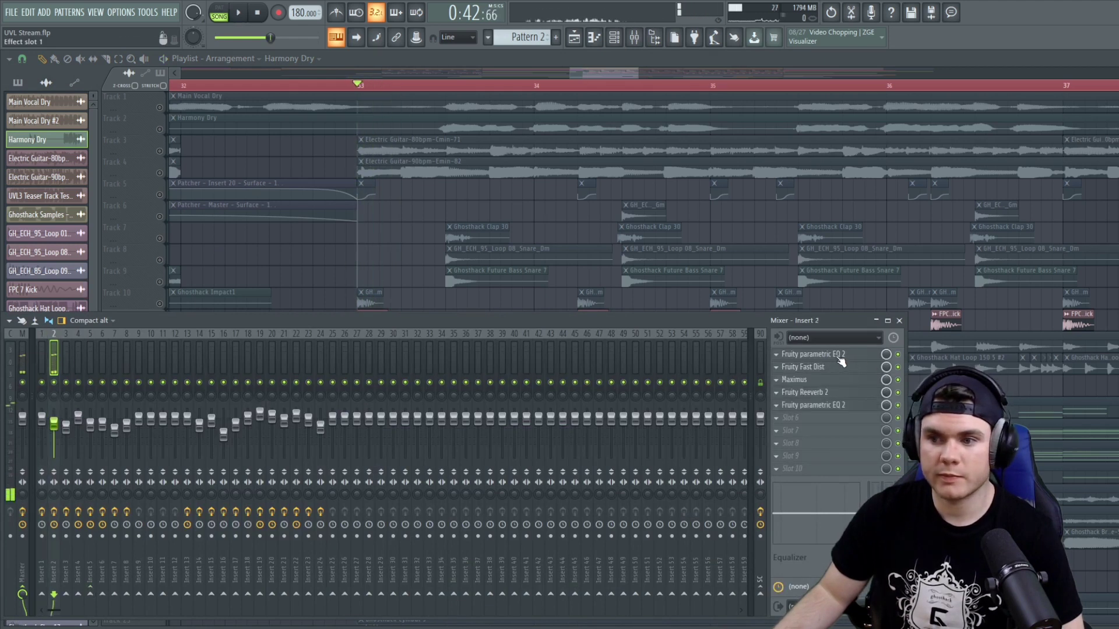
pyautogui.click(841, 356)
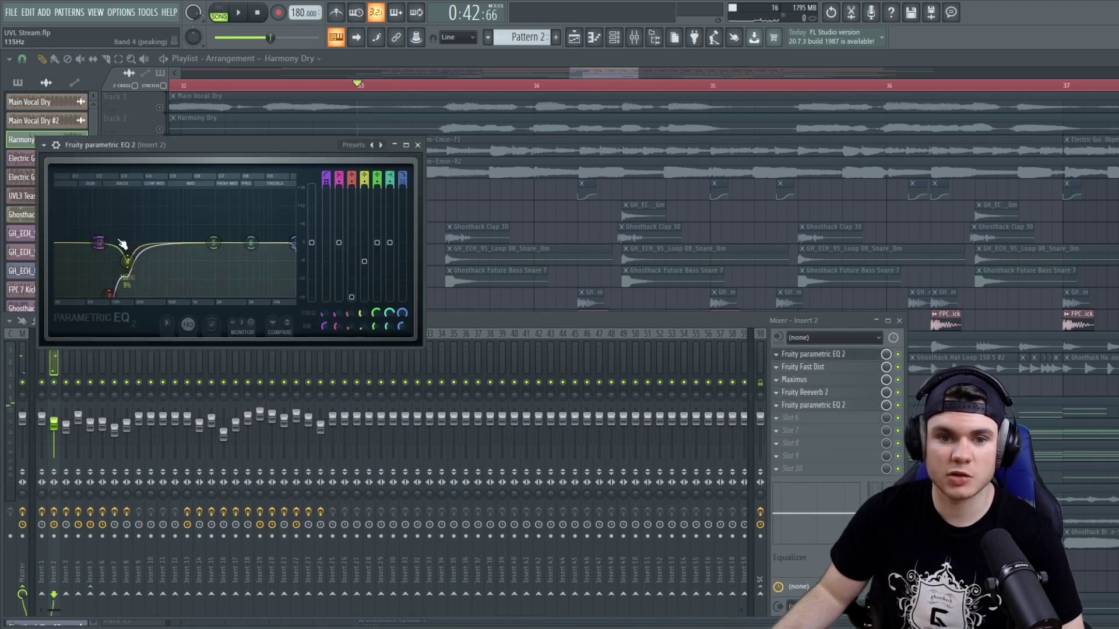
pyautogui.click(841, 354)
# - Inspect the Fruity Fast Dist settings on Insert 2 while playing the kick, and close the plugin
pyautogui.click(827, 367)
pyautogui.press('space')
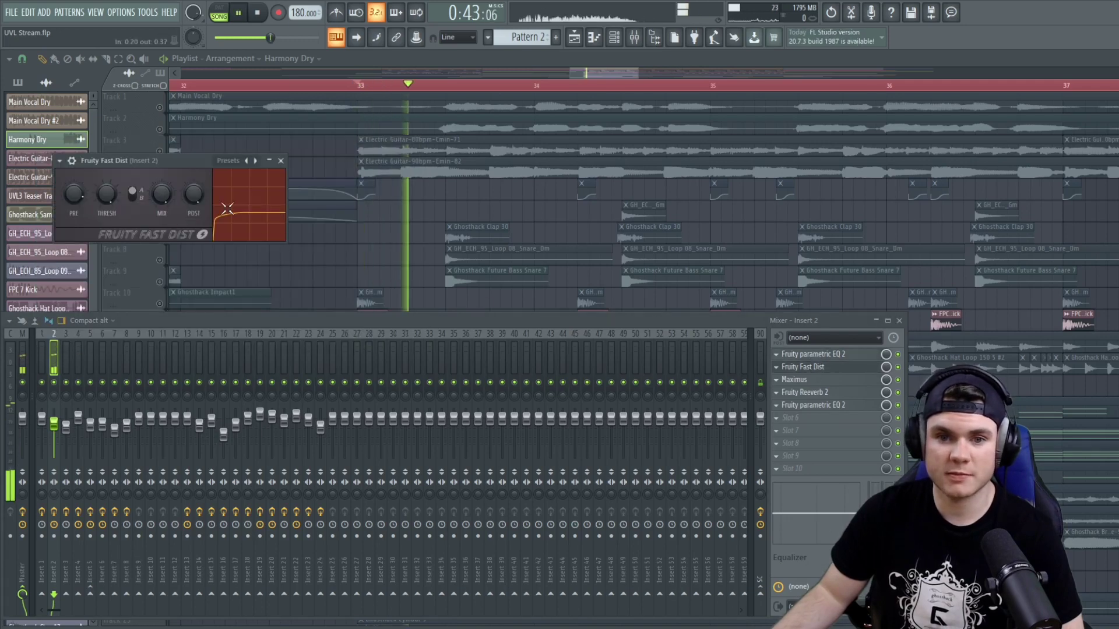
pyautogui.press('space')
pyautogui.click(281, 160)
# - Examine the Maximus compression curve with the kick playing, and the Fruity Reeverb 2 settings on Insert 2
pyautogui.click(794, 380)
pyautogui.press('space')
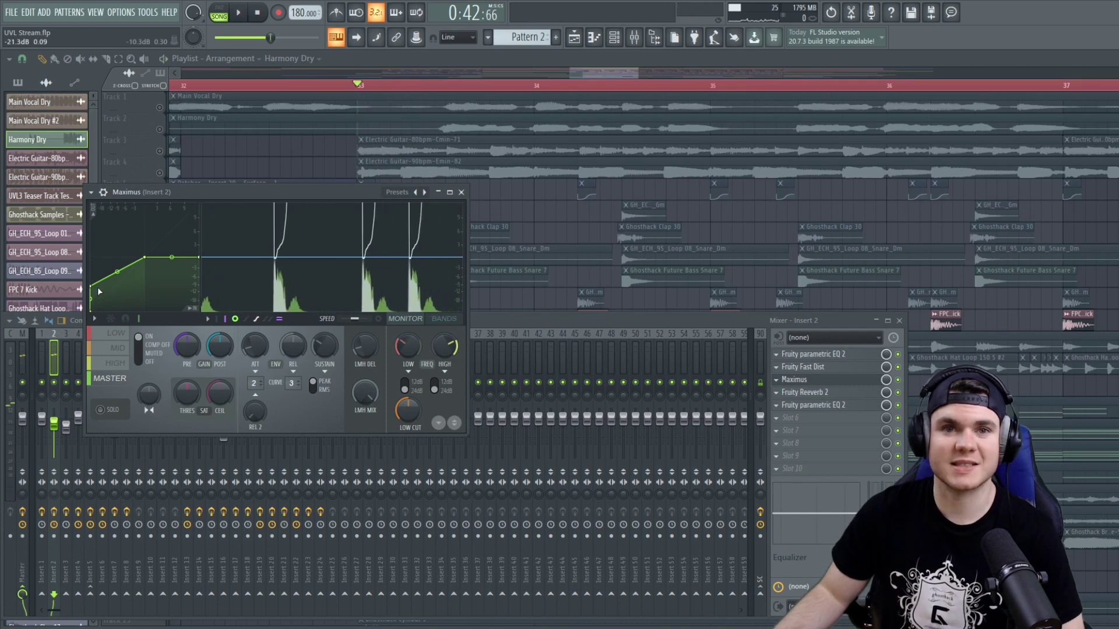
pyautogui.click(807, 392)
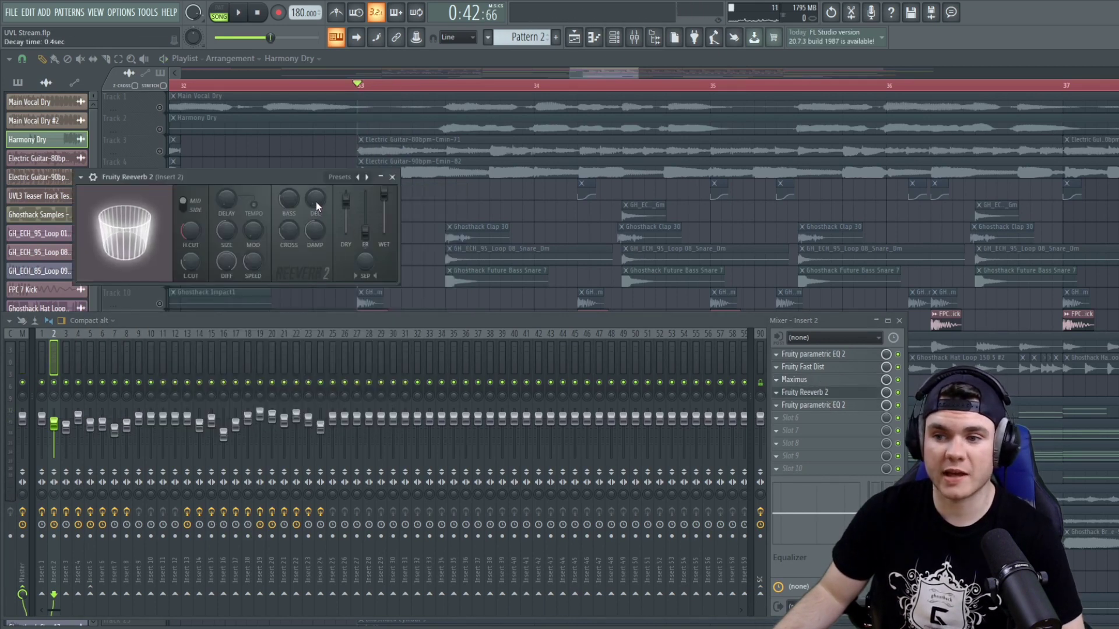
pyautogui.click(807, 392)
# - Inspect the last Fruity Parametric EQ 2 on Insert 2, toggle its bypass while auditioning the kick, and close the mixer
pyautogui.click(827, 404)
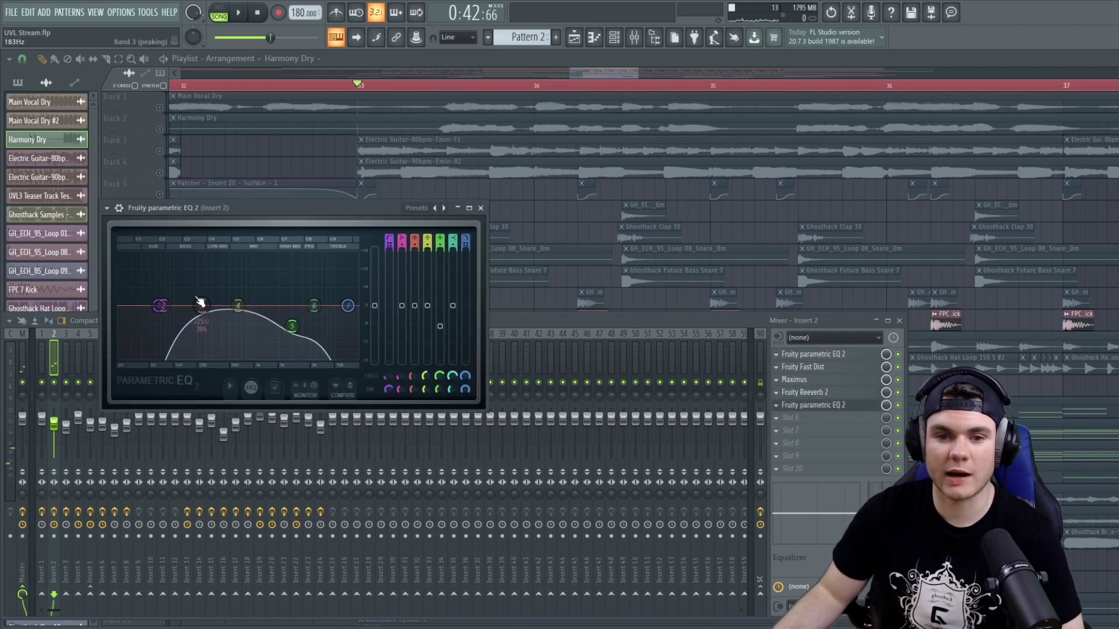
pyautogui.click(901, 408)
pyautogui.press('space')
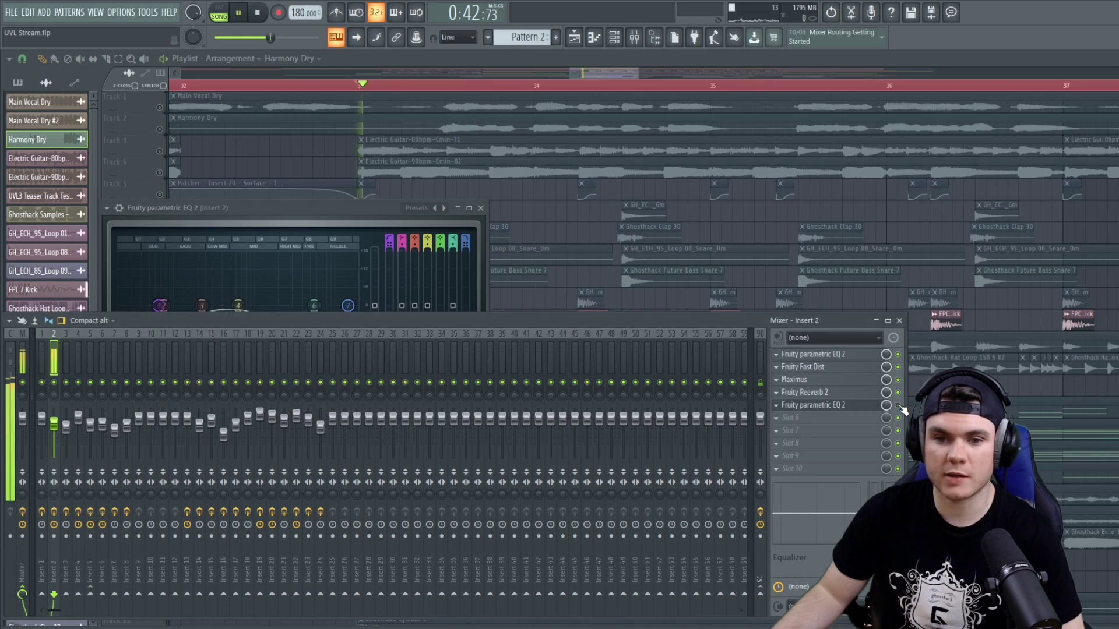
pyautogui.press('space')
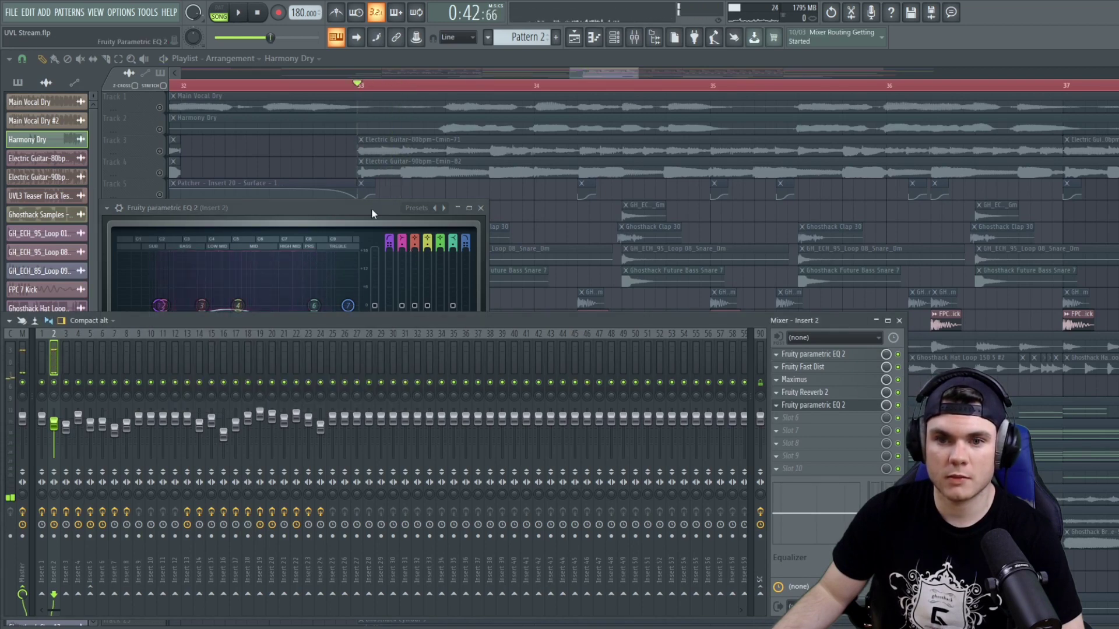
pyautogui.click(374, 216)
pyautogui.click(480, 208)
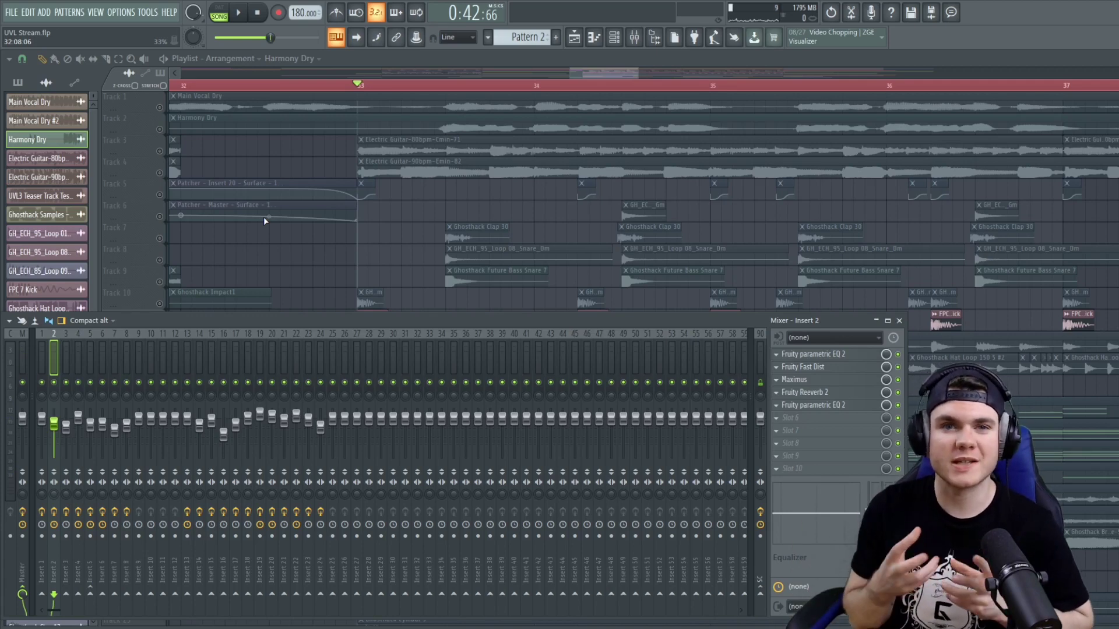
pyautogui.press('F9')
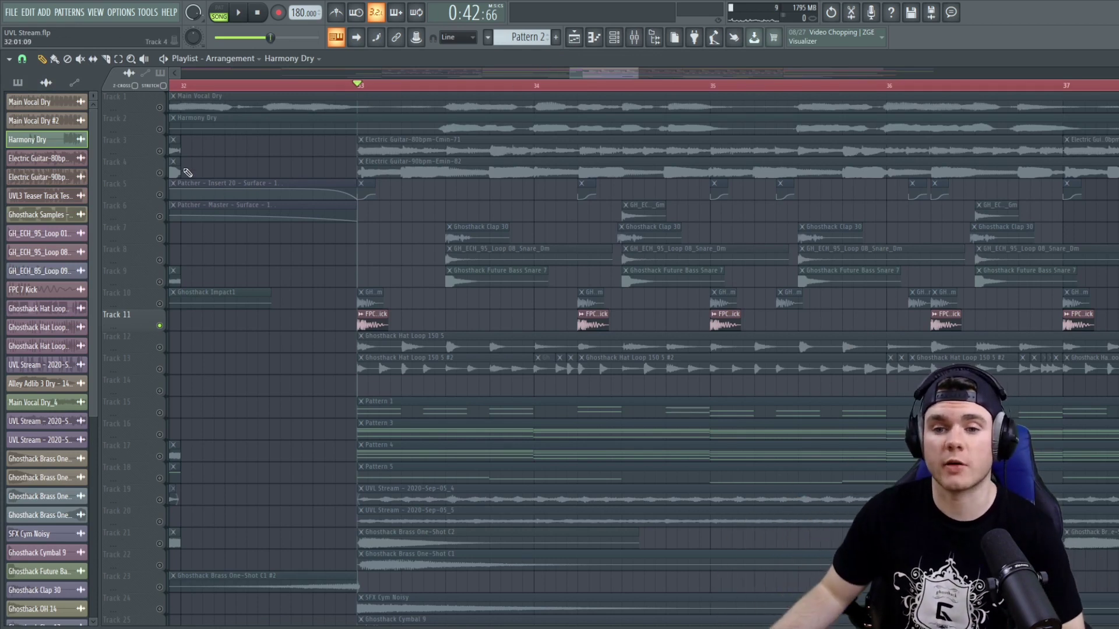
# - Audition the Track 10 kick soloed, and play it layered with the Track 11 kick from bar 33
pyautogui.click(163, 306)
pyautogui.press('space')
pyautogui.press('space')
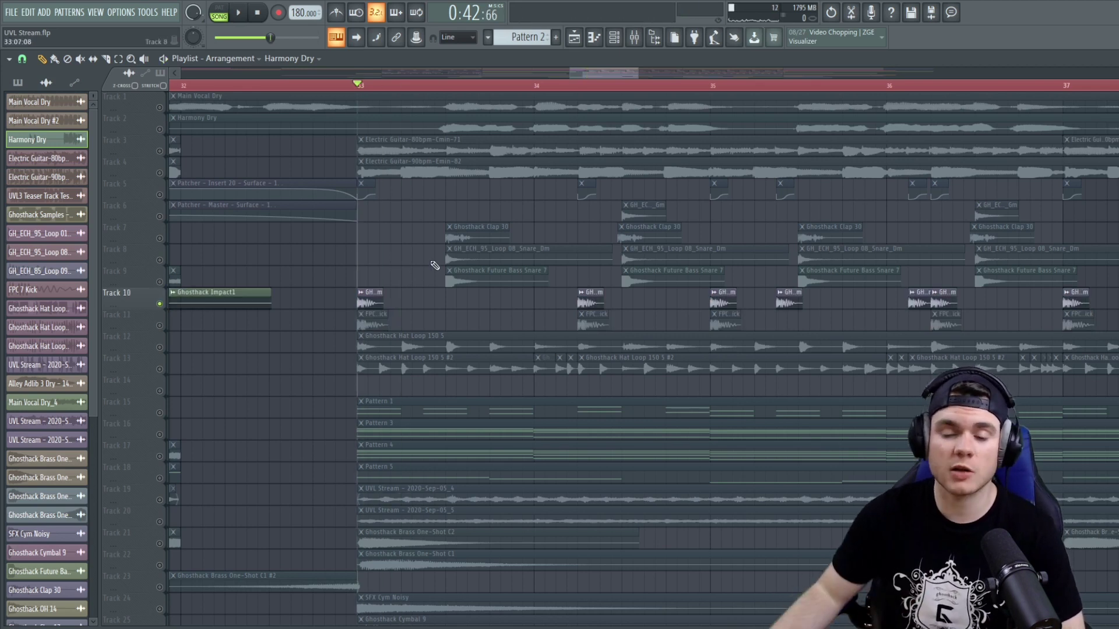
pyautogui.click(166, 325)
pyautogui.press('space')
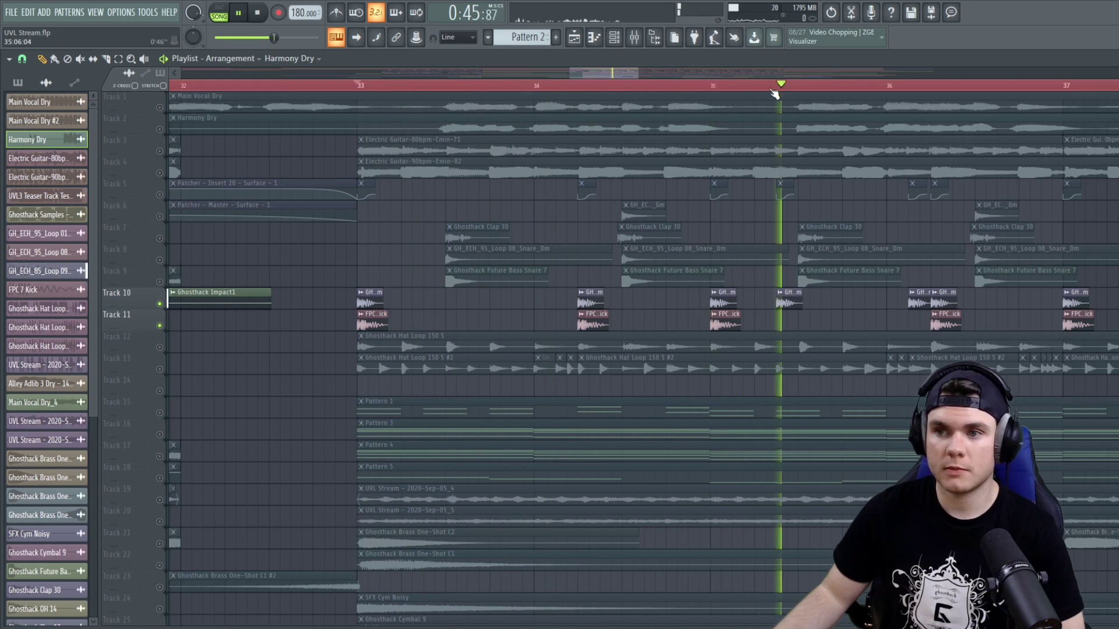
pyautogui.scroll(-3, 773, 87)
pyautogui.press('space')
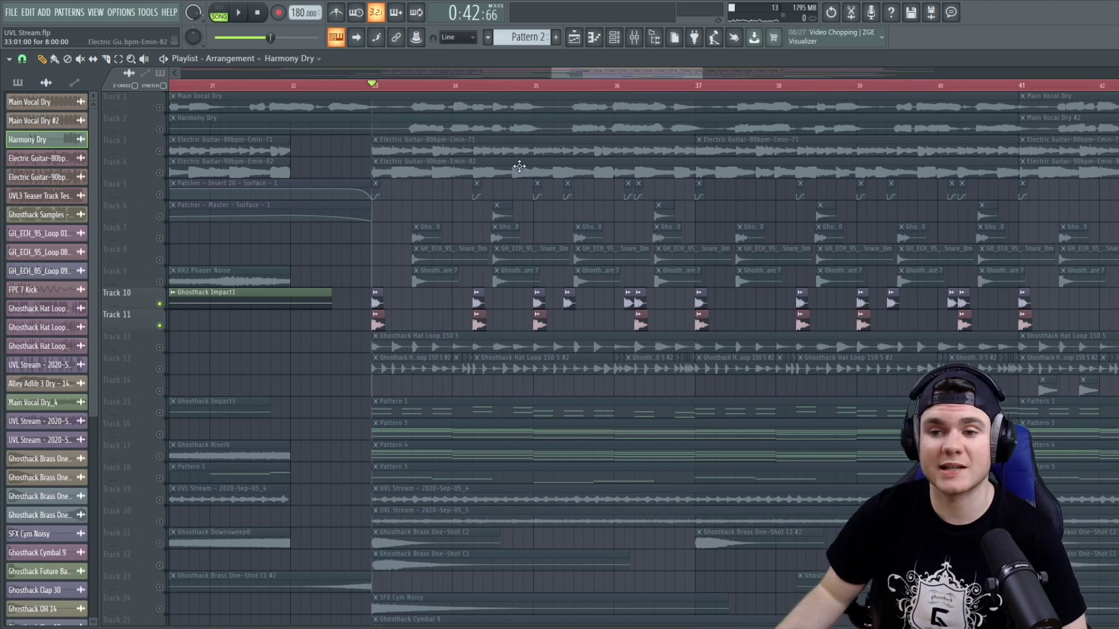
# - Set the playback position to bar 35 and audition the layered kicks on Tracks 10 and 11 from there
pyautogui.scroll(4, 600, 90)
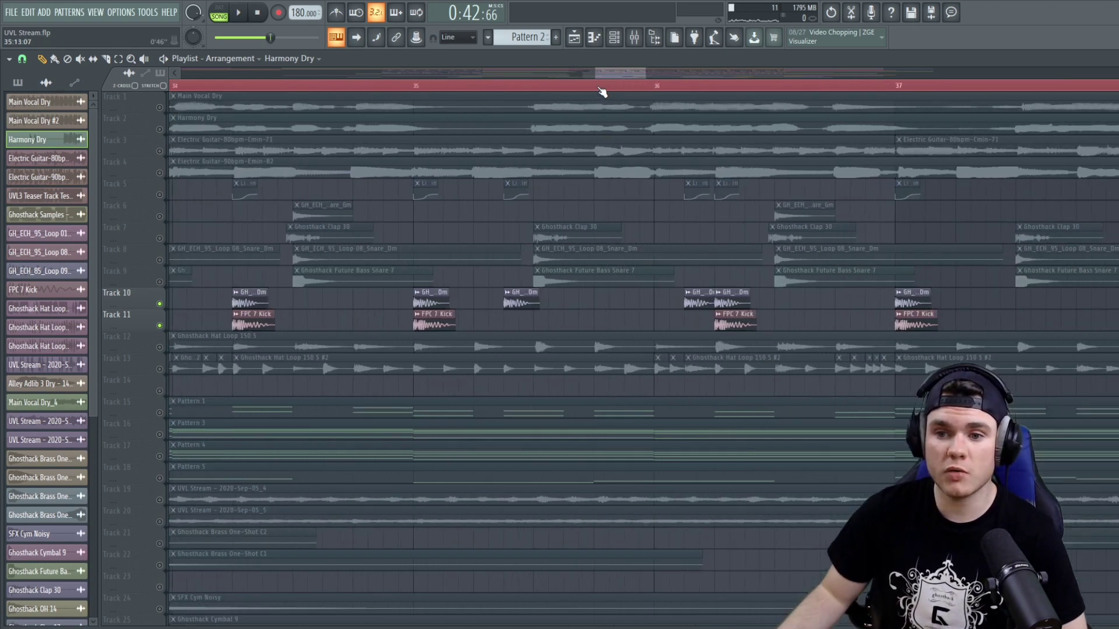
pyautogui.scroll(1, 601, 90)
pyautogui.click(386, 87)
pyautogui.scroll(-3, 387, 87)
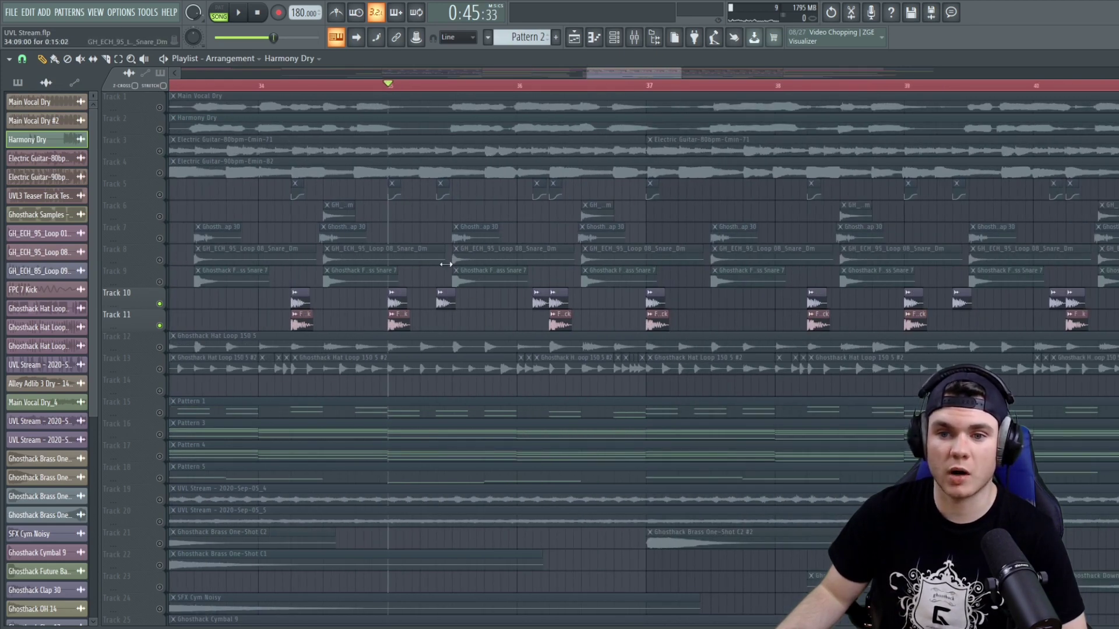
pyautogui.press('space')
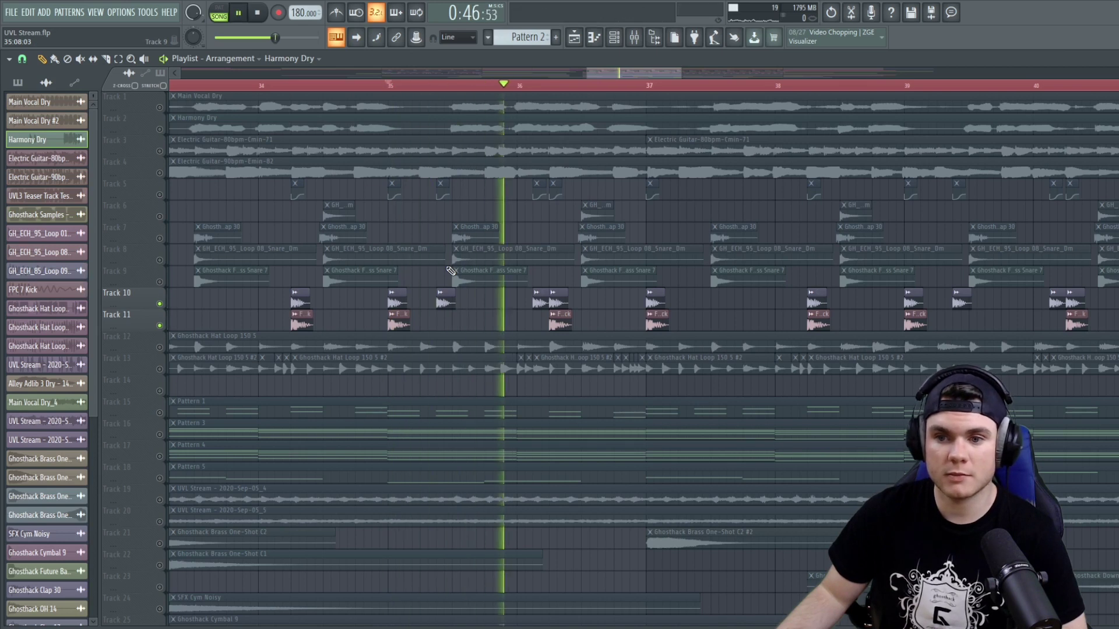
pyautogui.press('space')
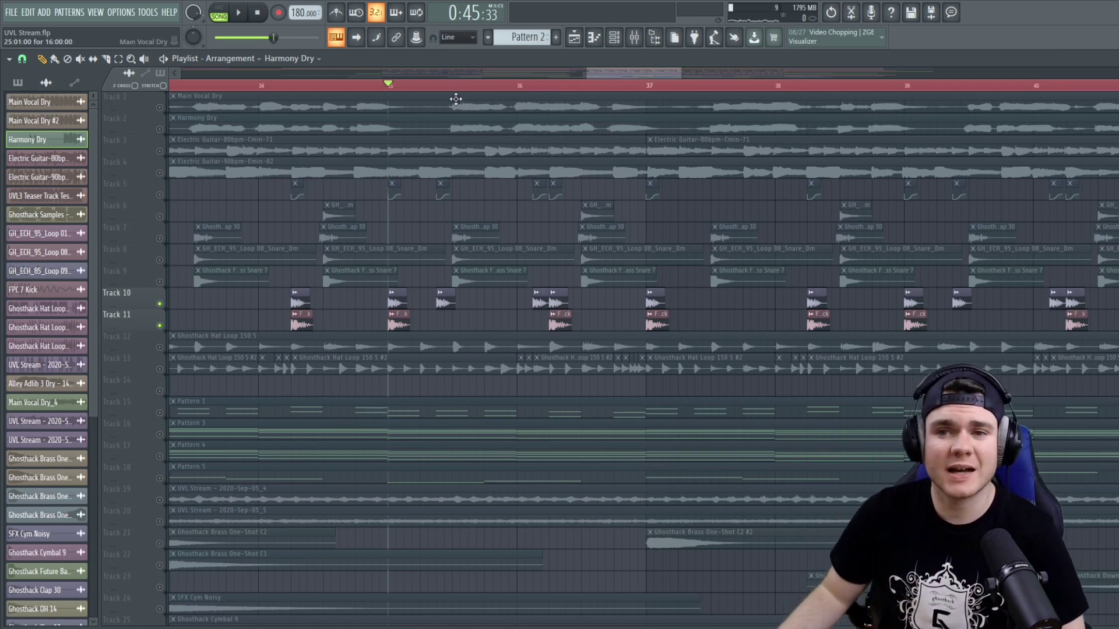
# - Return the playback position to the start of bar 33
pyautogui.scroll(-1, 473, 86)
pyautogui.scroll(-1, 473, 86)
pyautogui.scroll(-1, 473, 86)
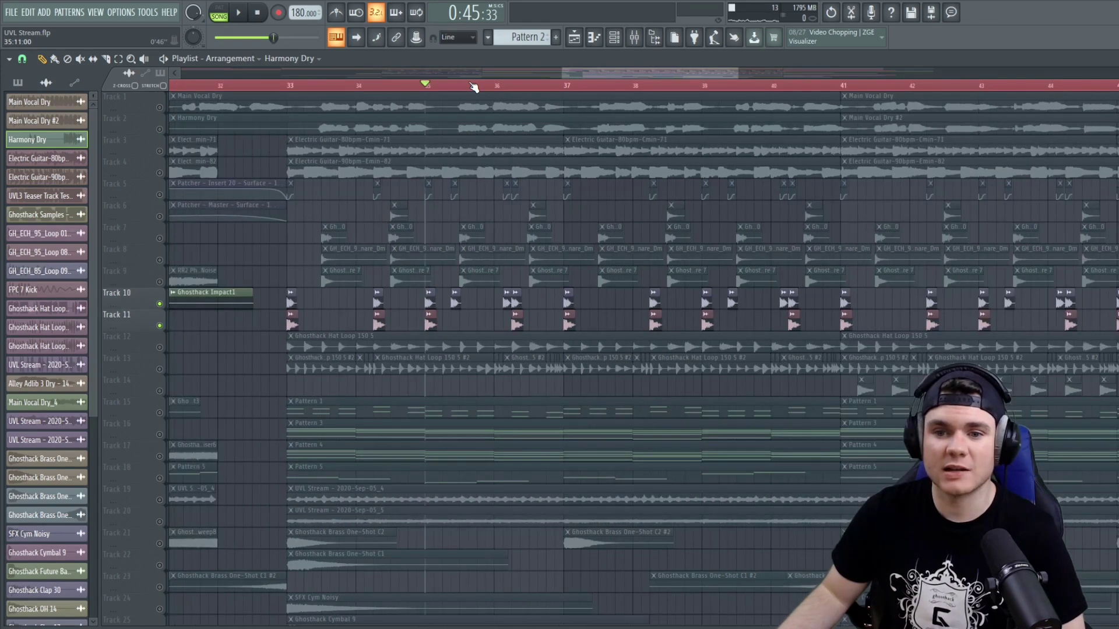
pyautogui.click(293, 87)
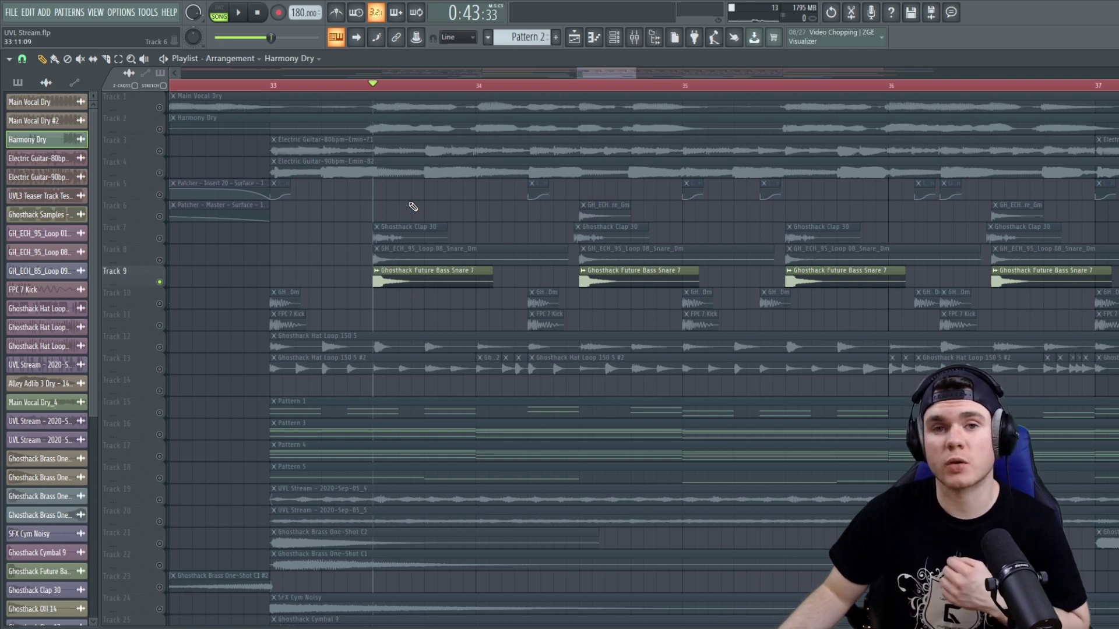
# - Solo the GH_ECH_95_Loop 08_Snare_Dm clips on Track 8 and place the playback position at the first snare hit
pyautogui.click(166, 260)
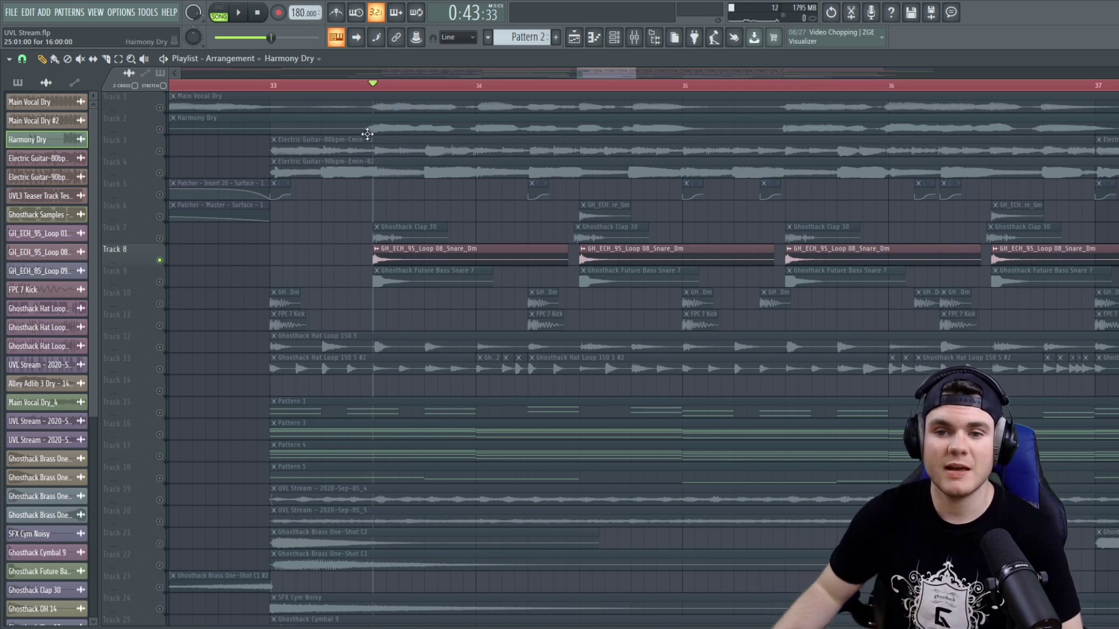
pyautogui.scroll(3, 376, 87)
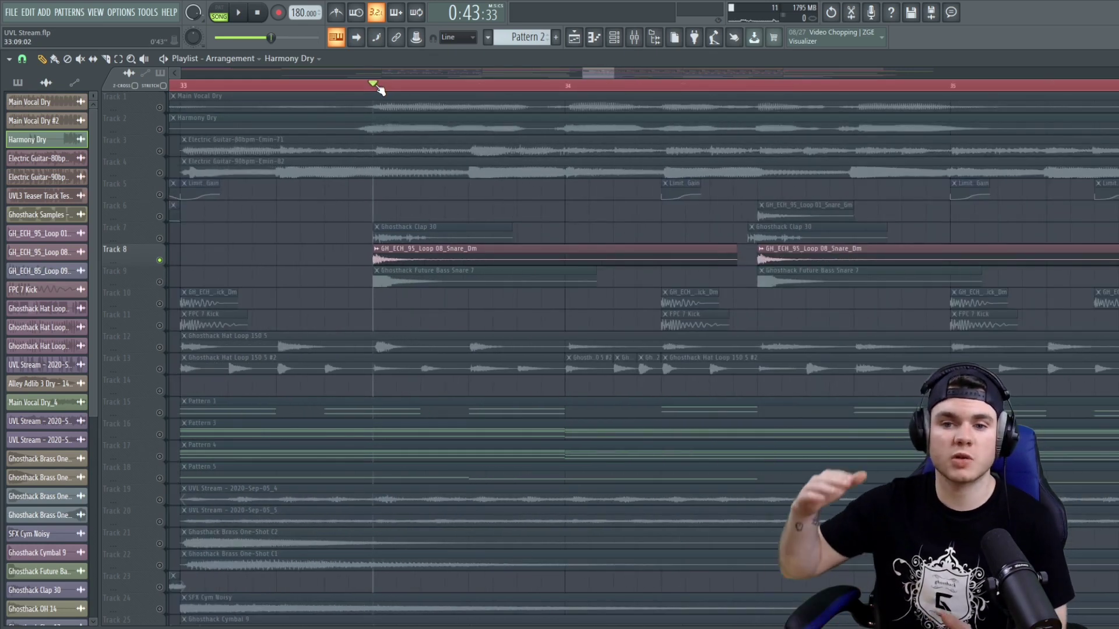
pyautogui.click(377, 88)
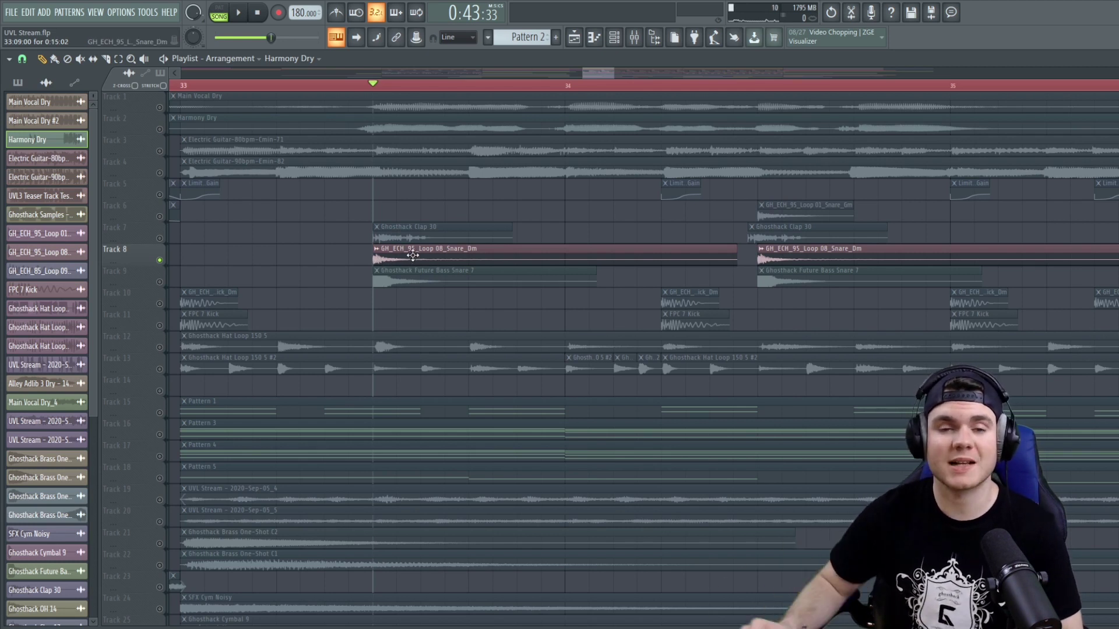
# - Solo the Ghosthack Future Bass Snare 7 on Track 9, unmute the Track 8 snare with it, and audition both together
pyautogui.rightClick(161, 282)
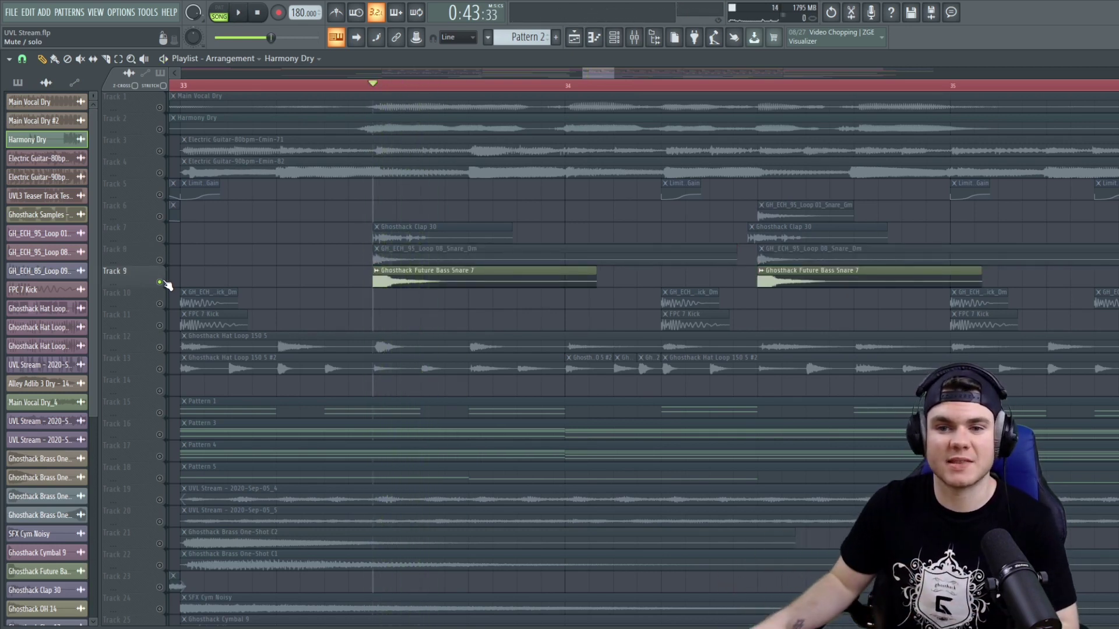
pyautogui.click(160, 260)
pyautogui.press('space')
pyautogui.press('space')
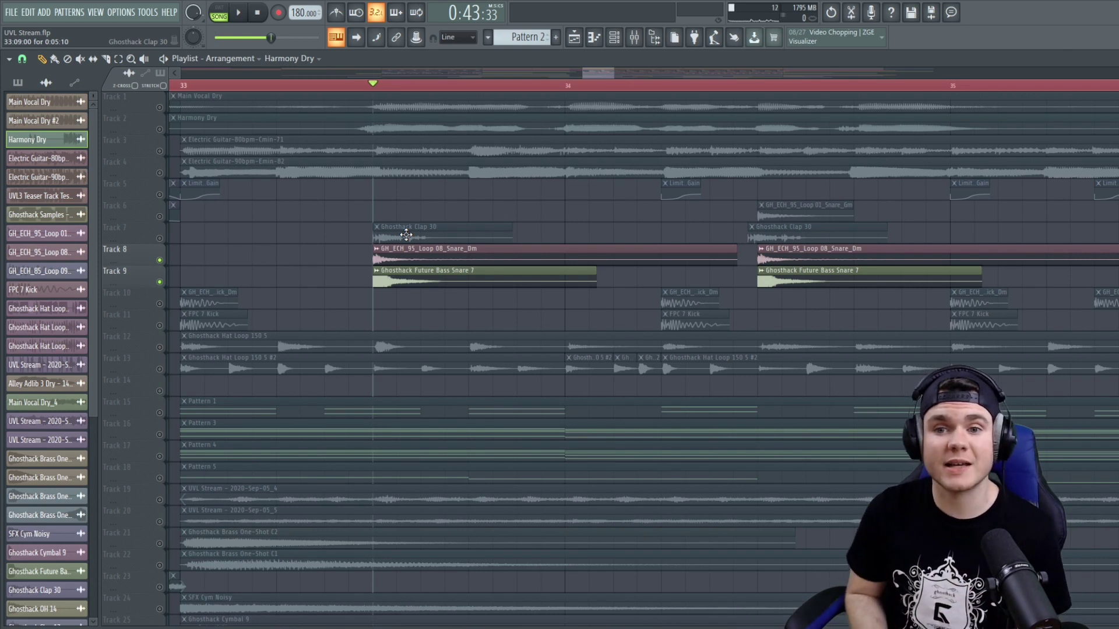
# - Solo the Ghosthack Clap 30 clips on Track 7, audition them, and examine the first clap's waveform closely
pyautogui.click(165, 236)
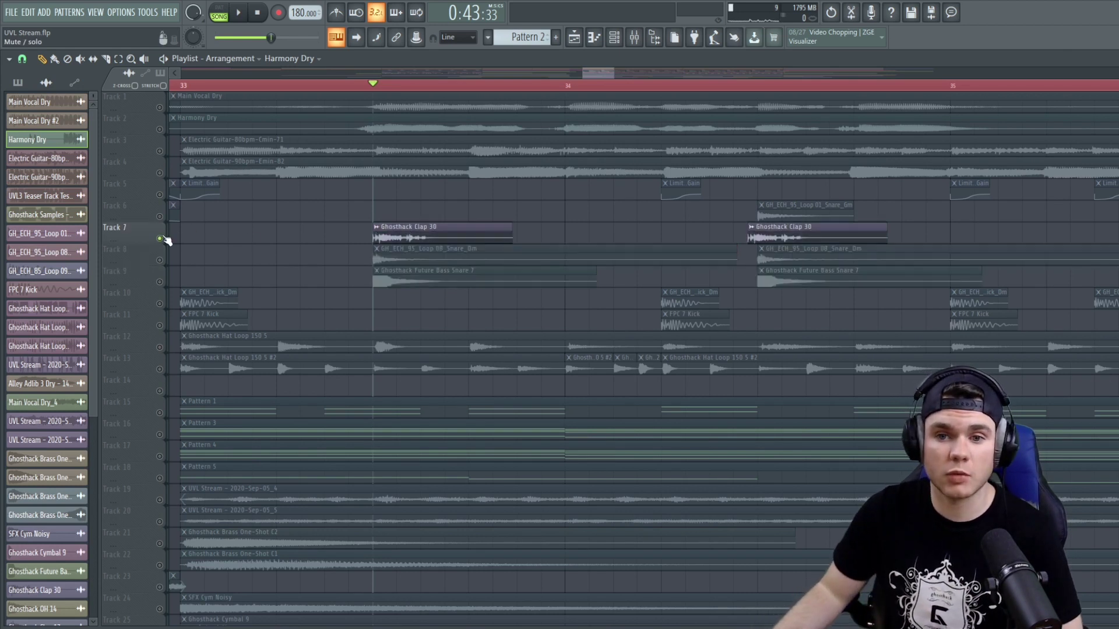
pyautogui.press('space')
pyautogui.press('space')
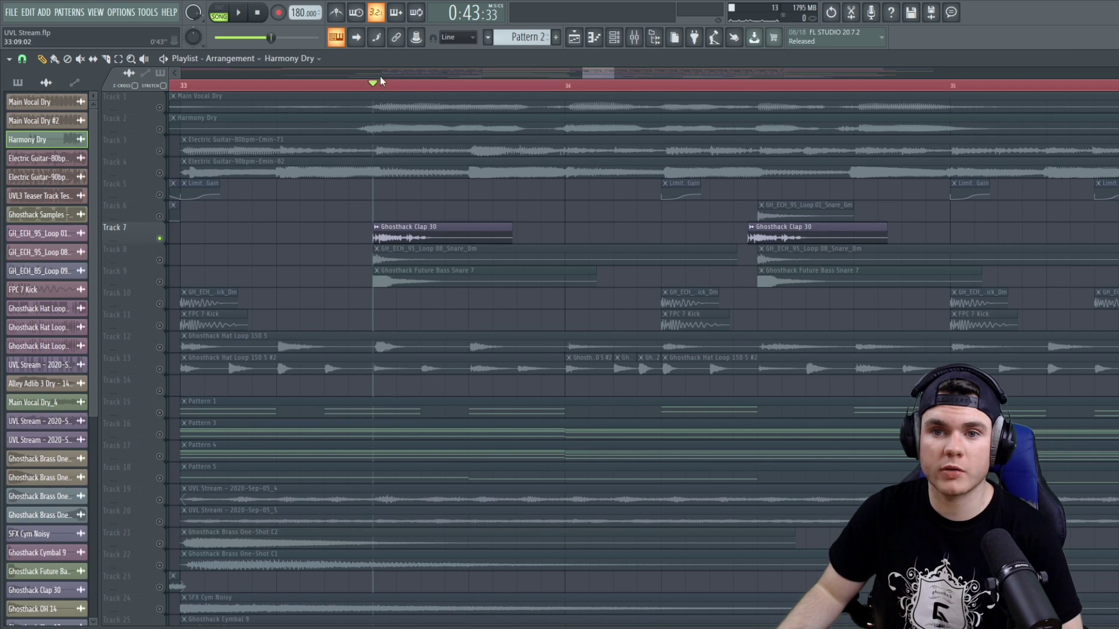
pyautogui.scroll(3, 379, 218)
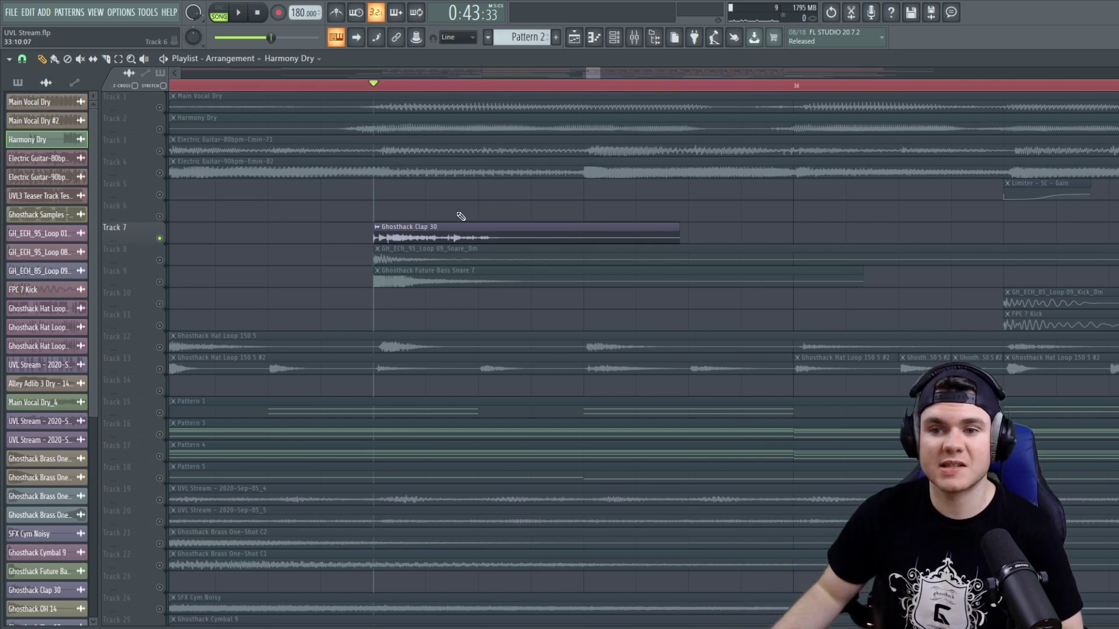
# - Unmute the snares on Tracks 8 and 9 and audition them with the Track 7 clap muted and unmuted
pyautogui.click(160, 260)
pyautogui.click(161, 282)
pyautogui.click(161, 239)
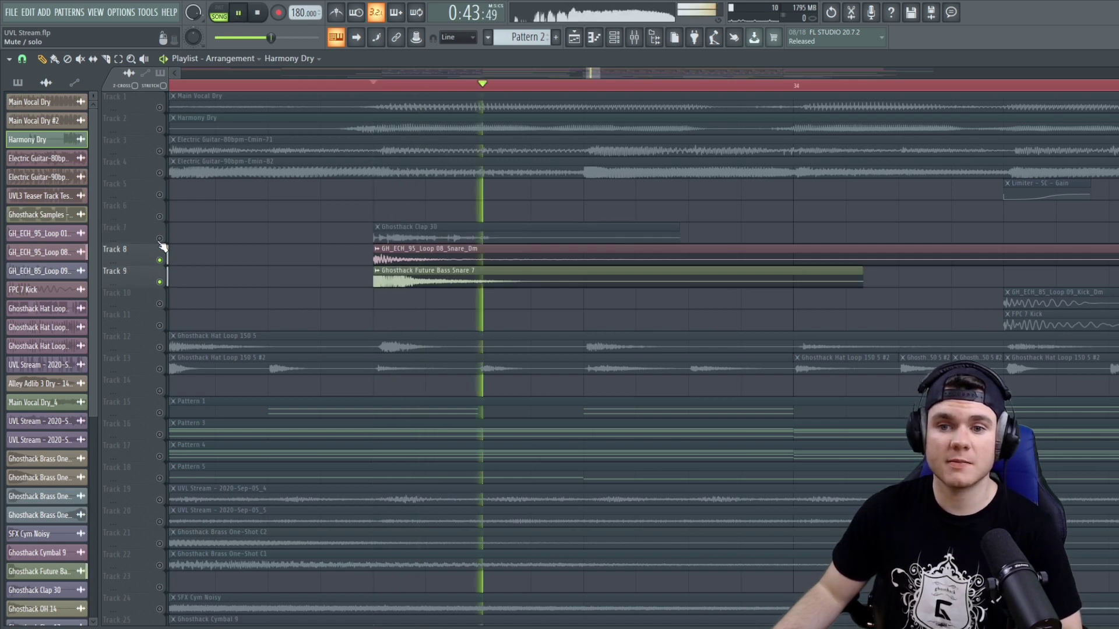
pyautogui.click(159, 240)
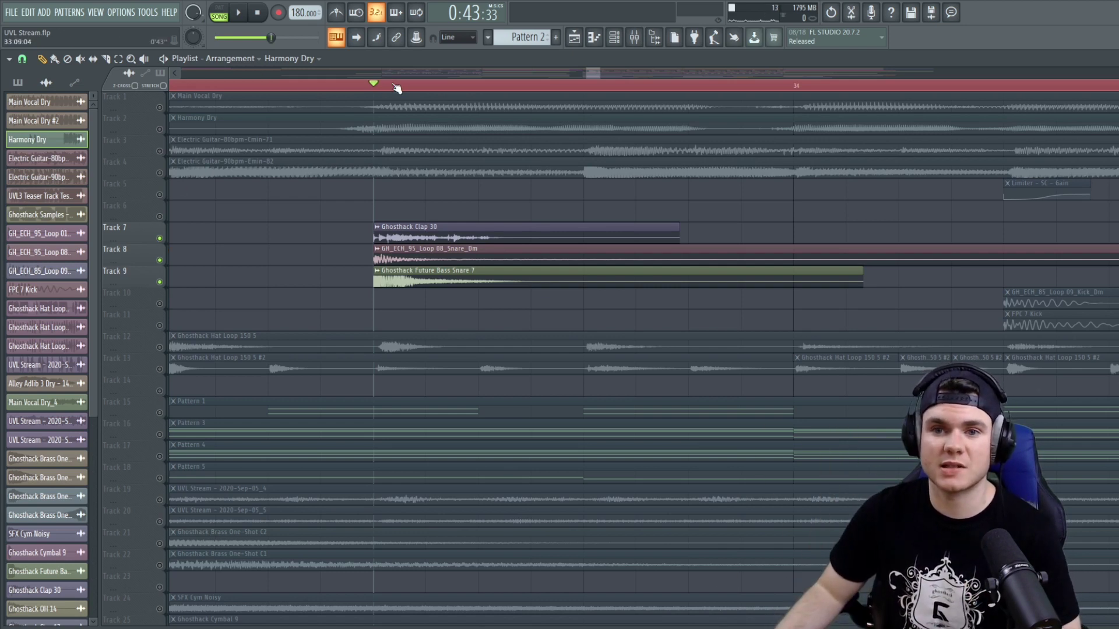
# - Unmute the kicks on Tracks 10 and 11 and audition them with the snares and clap from the start of bar 33
pyautogui.scroll(-6, 396, 87)
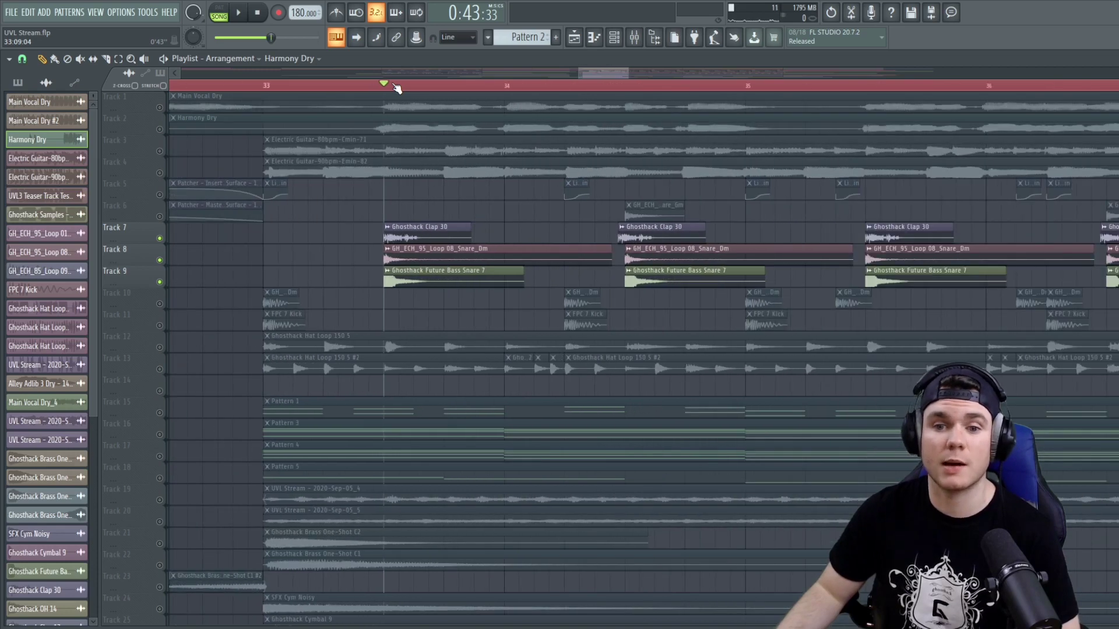
pyautogui.scroll(-1, 397, 87)
pyautogui.click(159, 303)
pyautogui.click(159, 326)
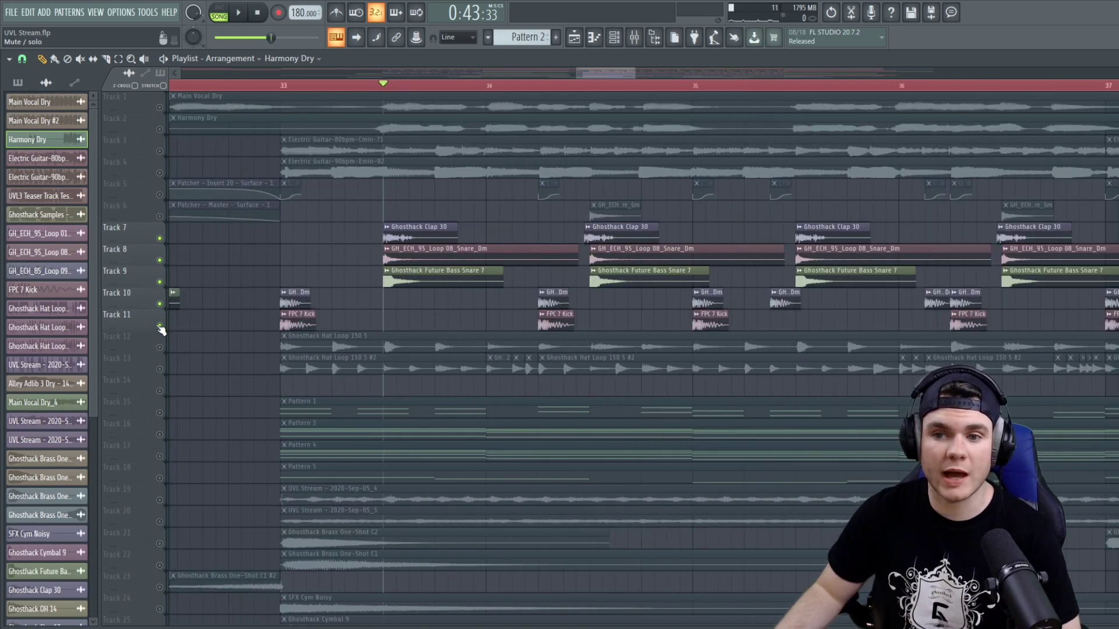
pyautogui.click(282, 87)
pyautogui.press('space')
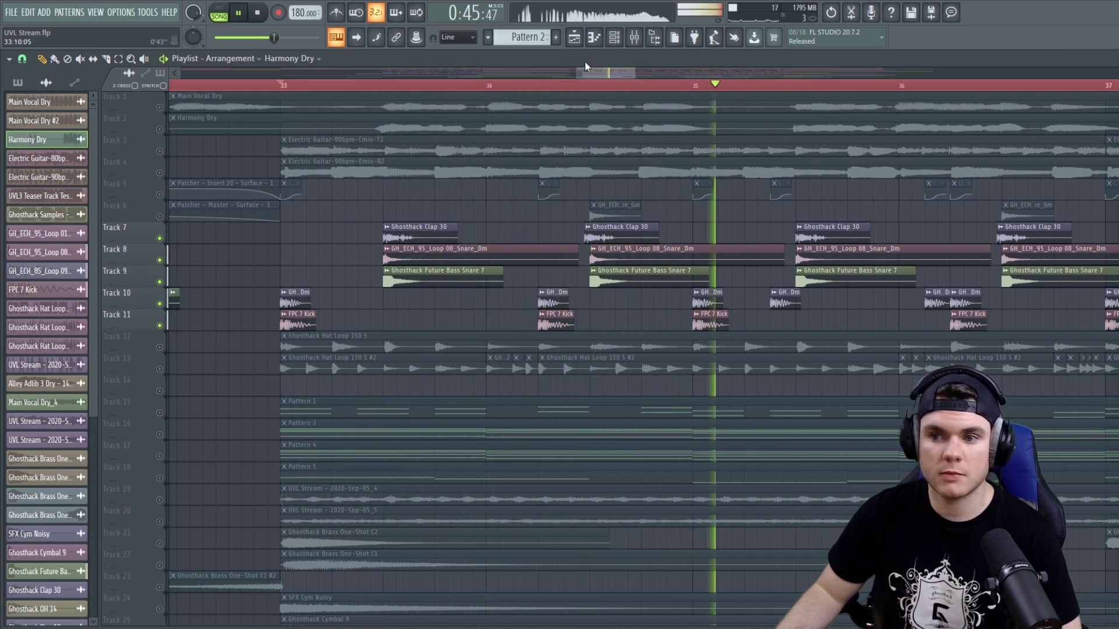
pyautogui.press('space')
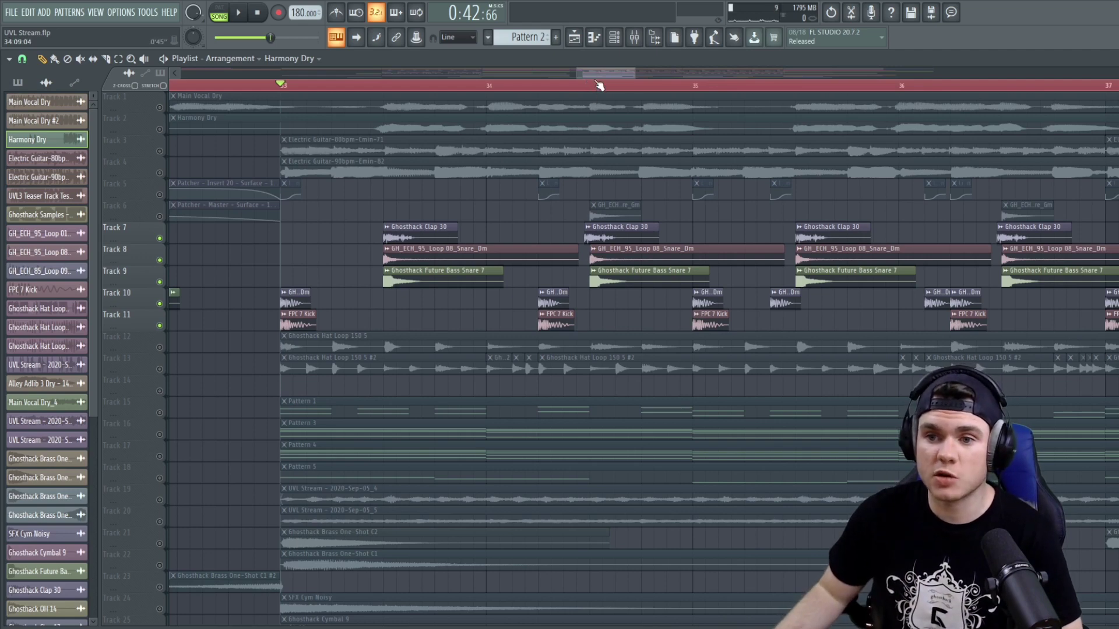
# - Audition the bar 34 snare hit with the Track 7 Ghosthack Clap 30 clips muted and unmuted
pyautogui.scroll(5, 599, 79)
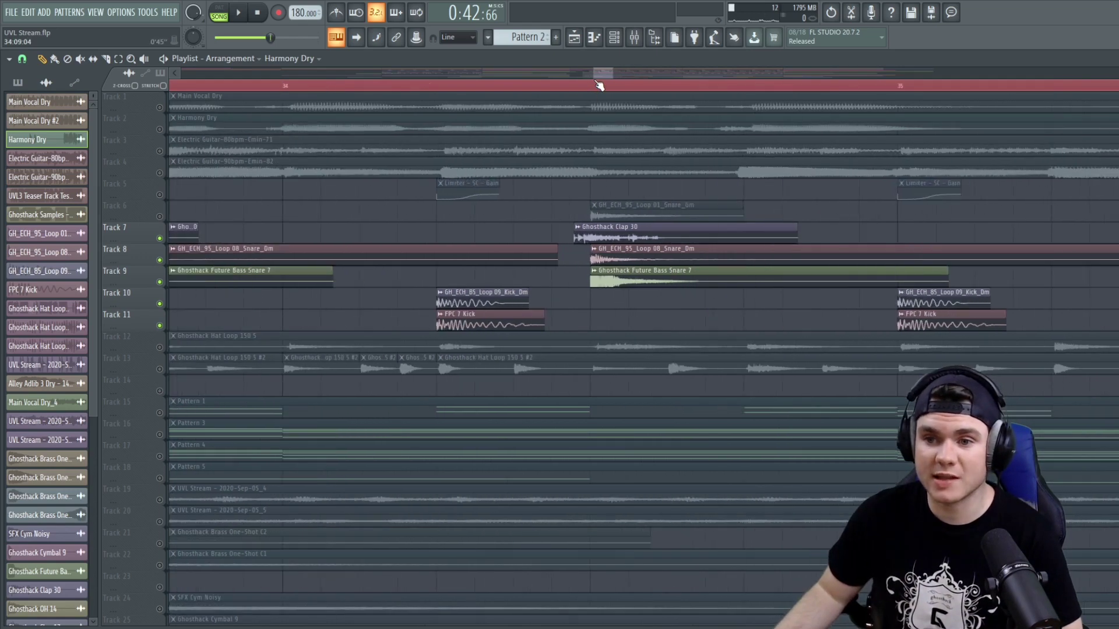
pyautogui.click(594, 233)
pyautogui.click(552, 86)
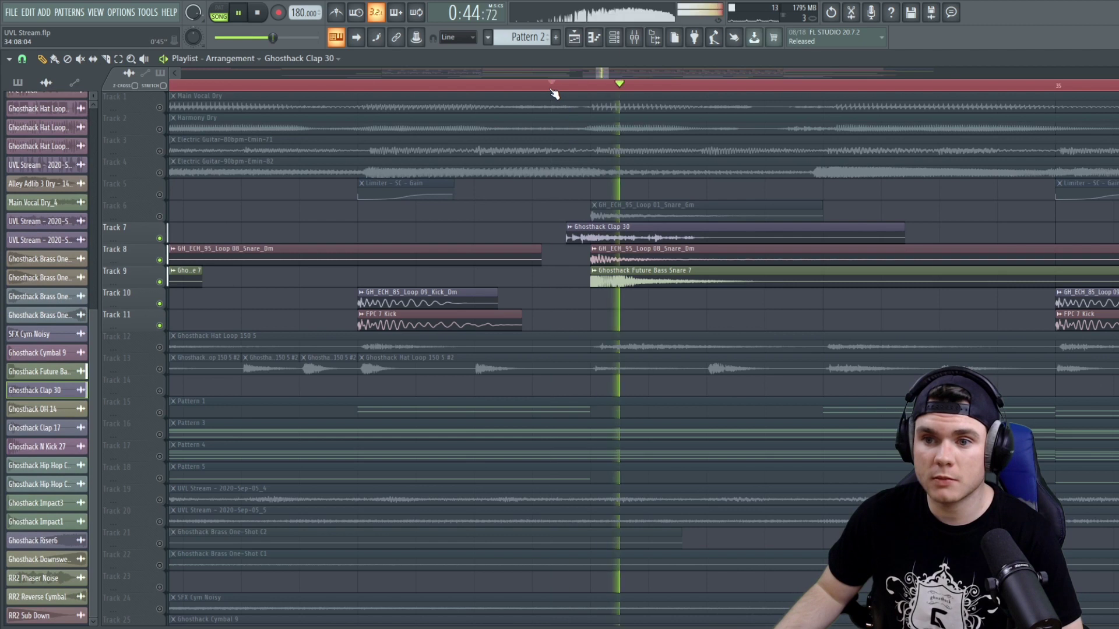
pyautogui.click(159, 238)
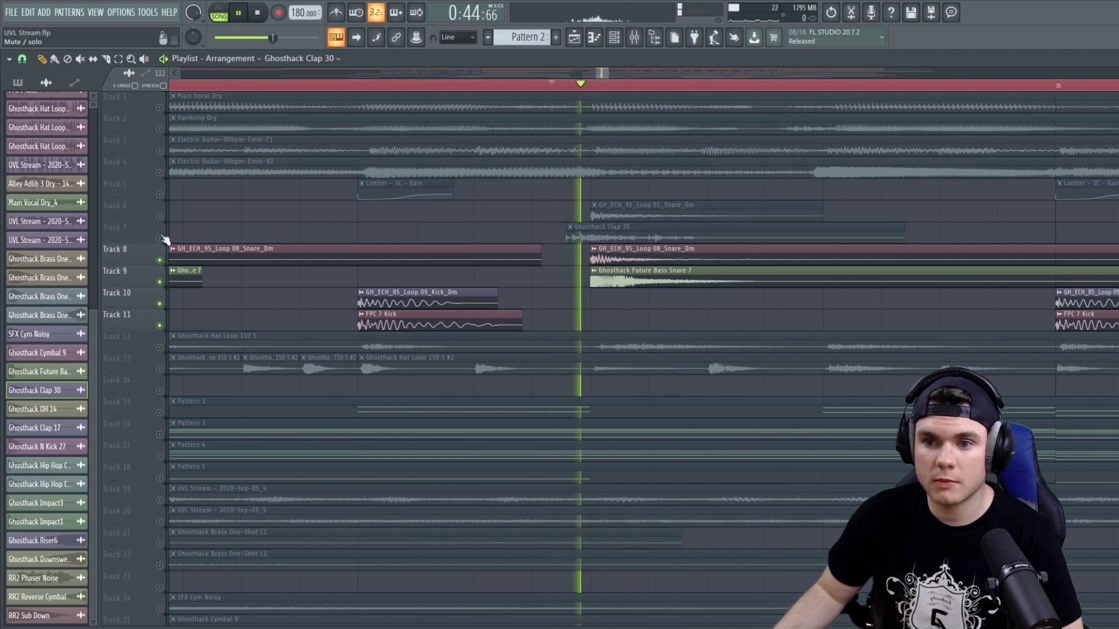
pyautogui.click(160, 239)
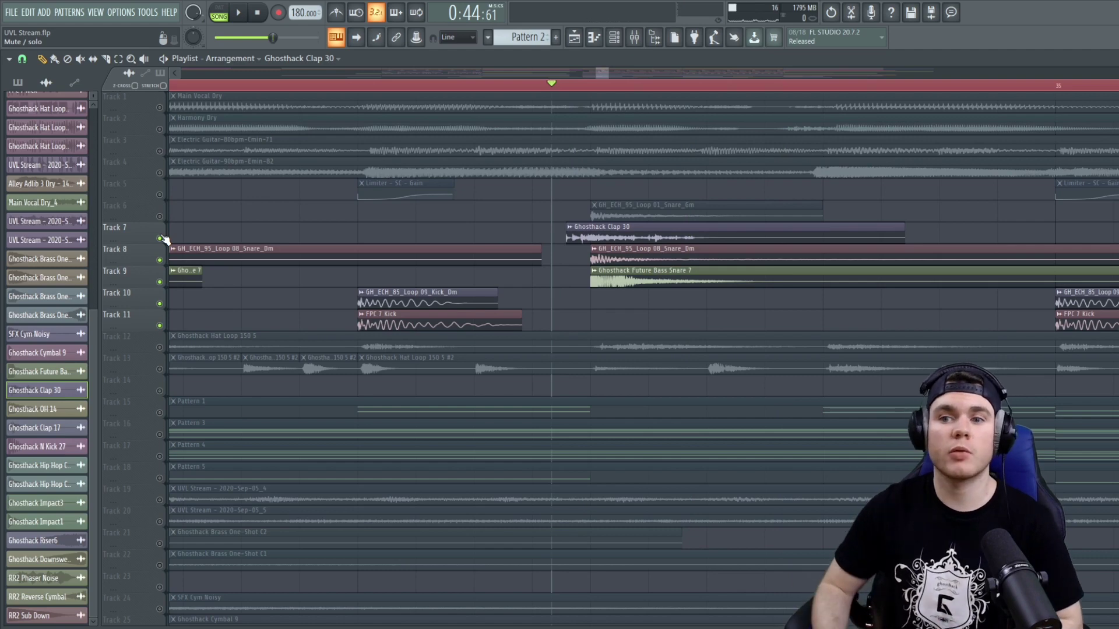
# - Audition the bar 34 snare and clap hit using short time selections around it, and clear the time selection
pyautogui.click(593, 89)
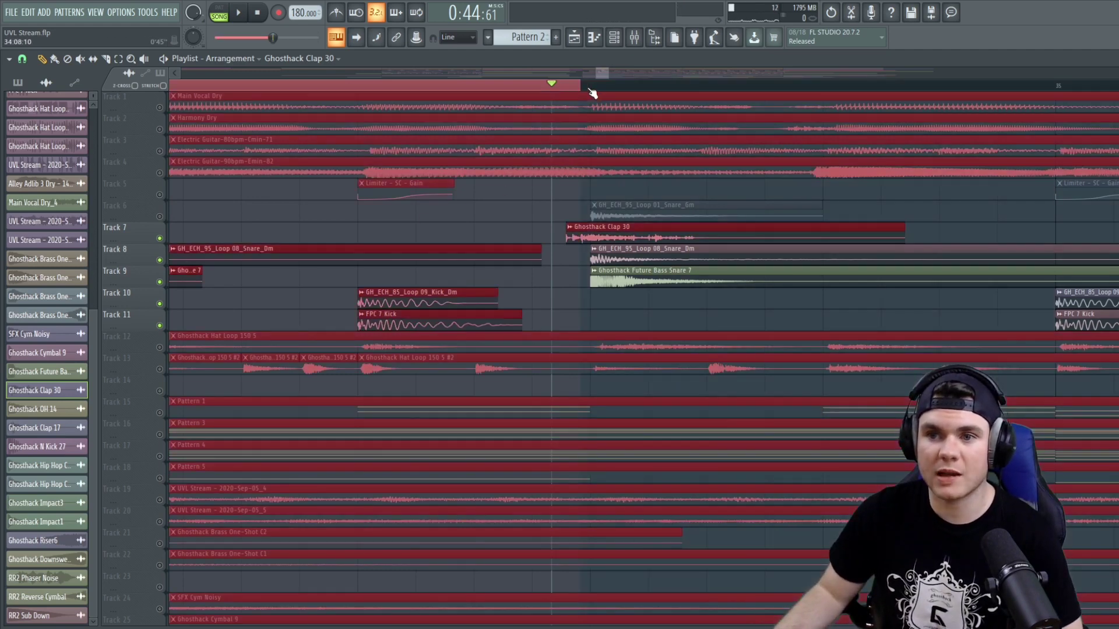
pyautogui.press('space')
pyautogui.moveTo(590, 88); pyautogui.dragTo(529, 89)
pyautogui.press('space')
pyautogui.press('space')
pyautogui.moveTo(590, 88); pyautogui.dragTo(760, 88)
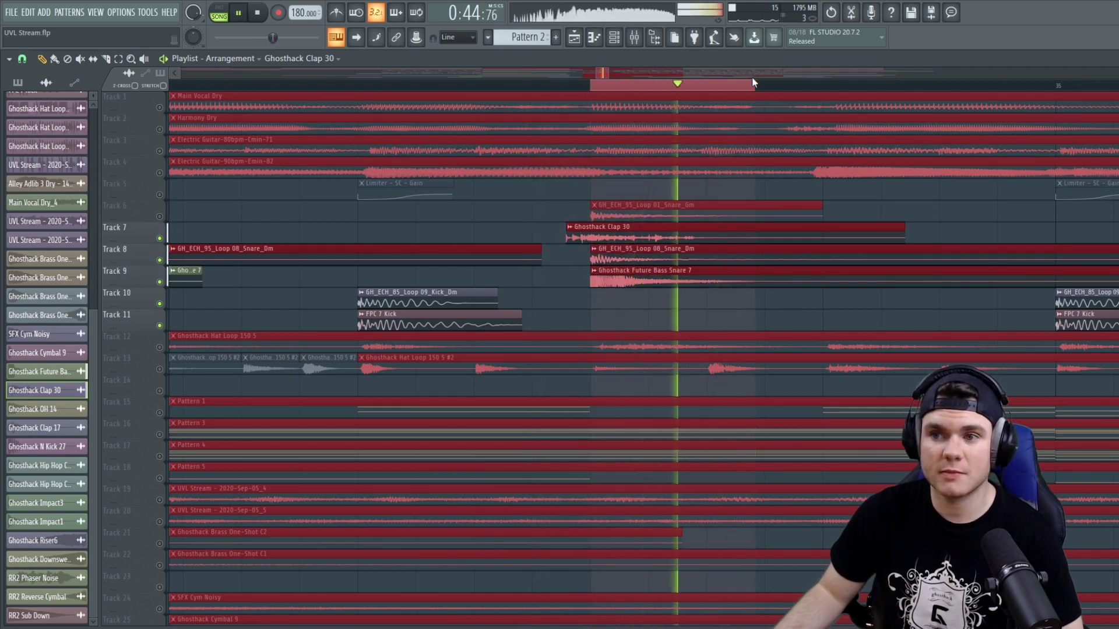
pyautogui.click(595, 90)
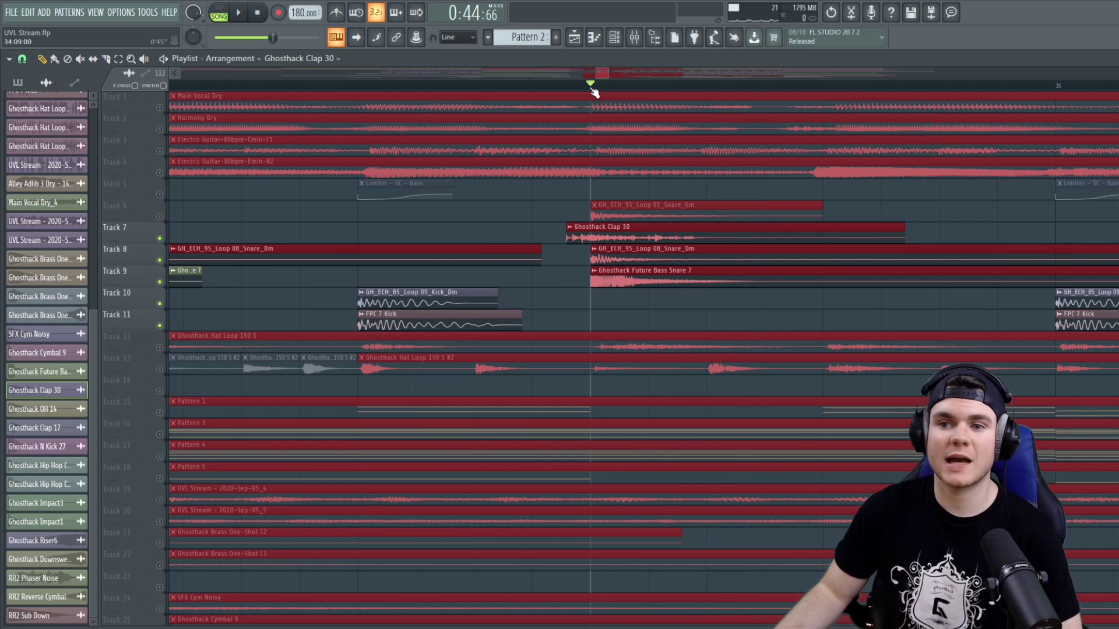
pyautogui.click(489, 232)
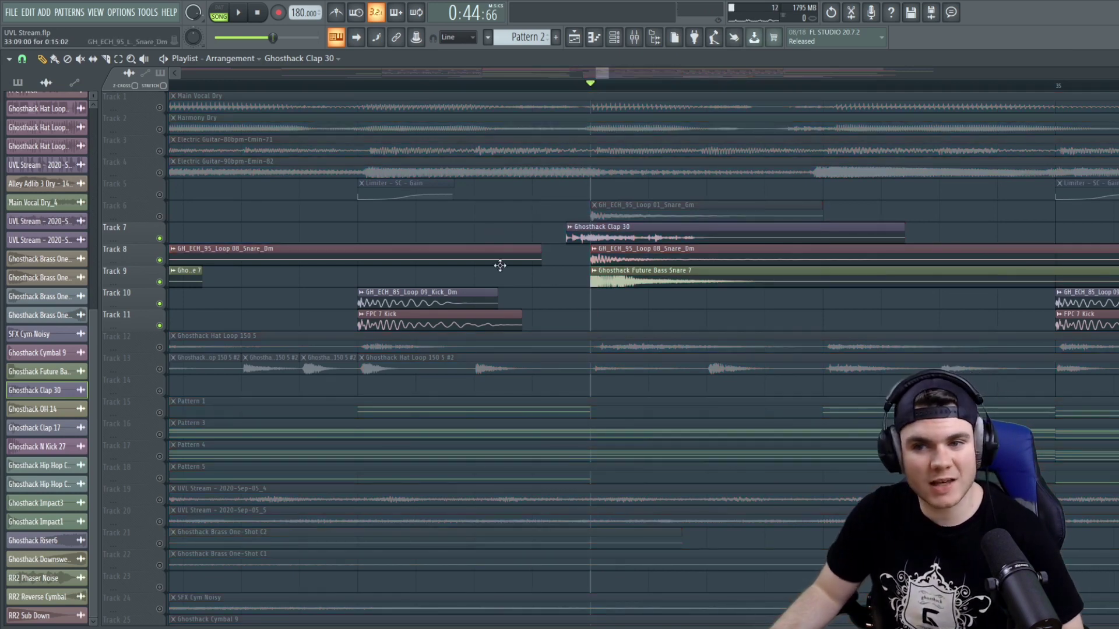
# - Play the bar 34 kick leading into the layered snare and clap, and examine the clap's offset from the snares
pyautogui.click(348, 89)
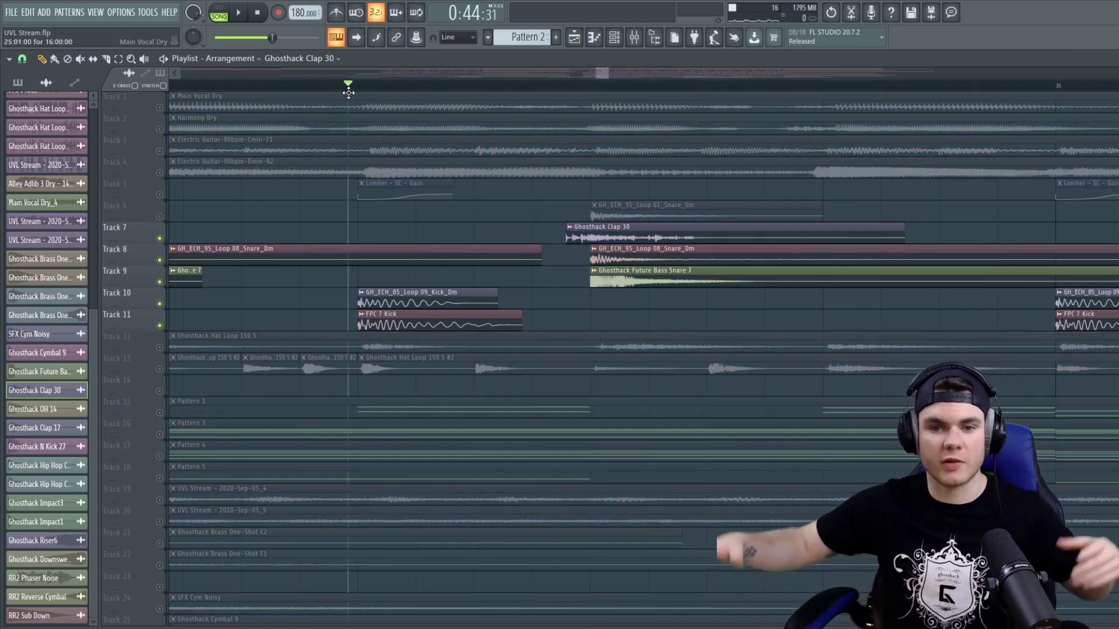
pyautogui.press('space')
pyautogui.press('space')
pyautogui.scroll(-2, 373, 91)
pyautogui.scroll(-1, 375, 91)
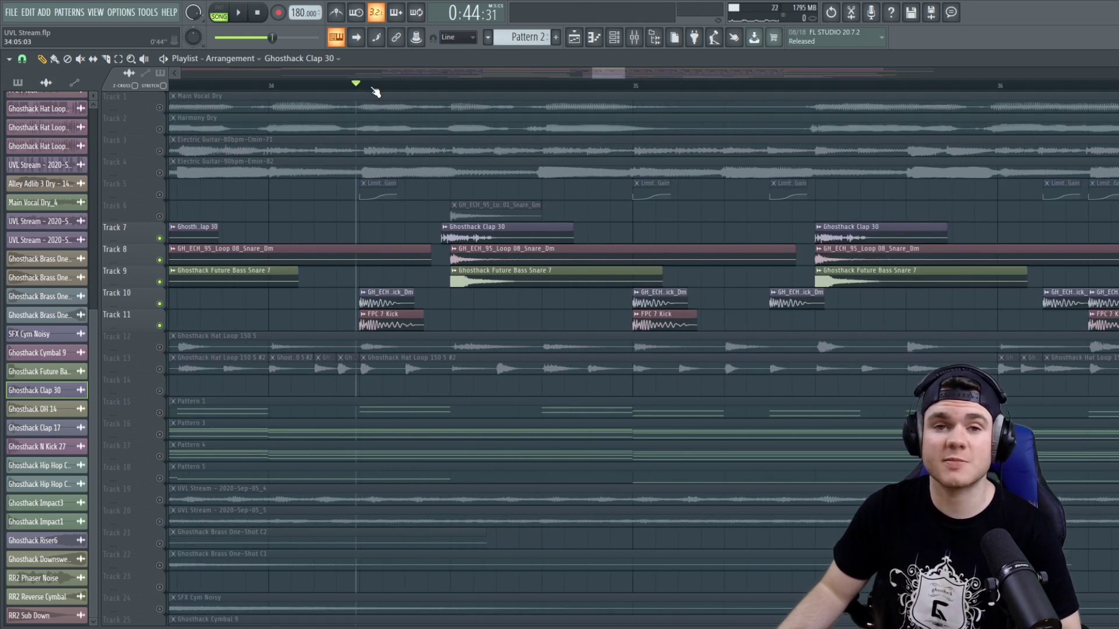
pyautogui.scroll(-1, 375, 91)
pyautogui.scroll(3, 429, 86)
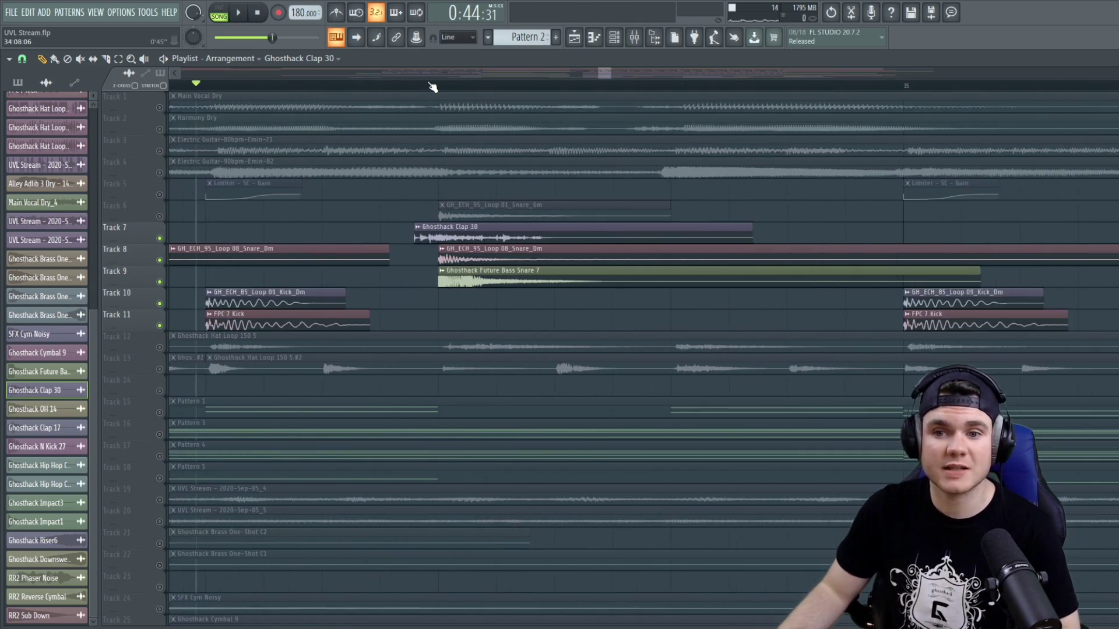
# - Return the playback position to the start of bar 33 and show the drum pattern through bar 38
pyautogui.scroll(-3, 425, 87)
pyautogui.moveTo(605, 71); pyautogui.dragTo(585, 75)
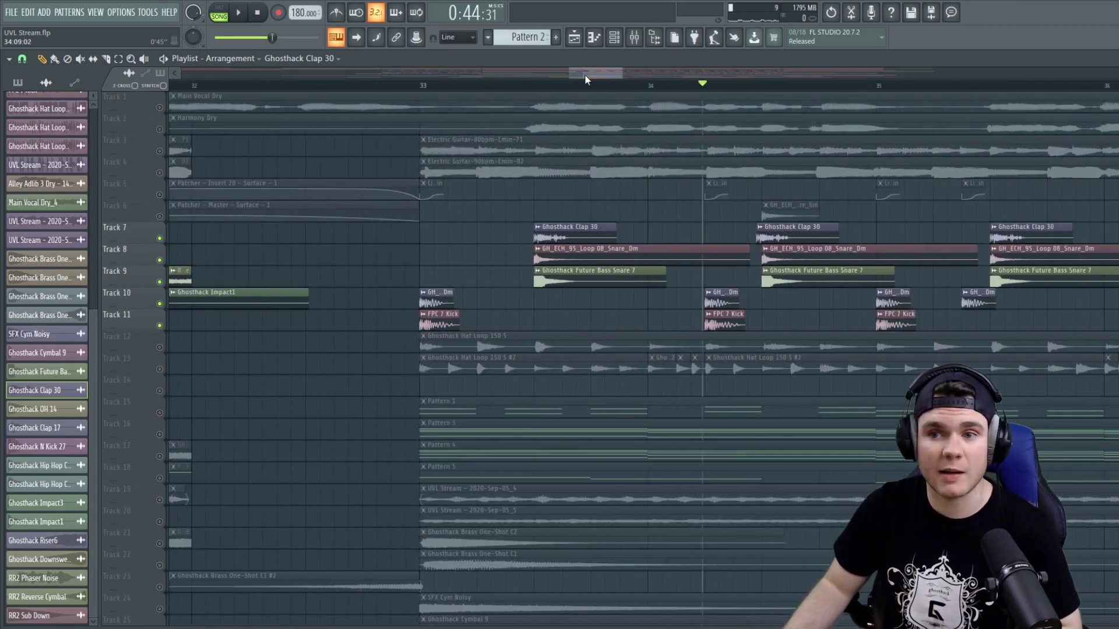
pyautogui.click(420, 86)
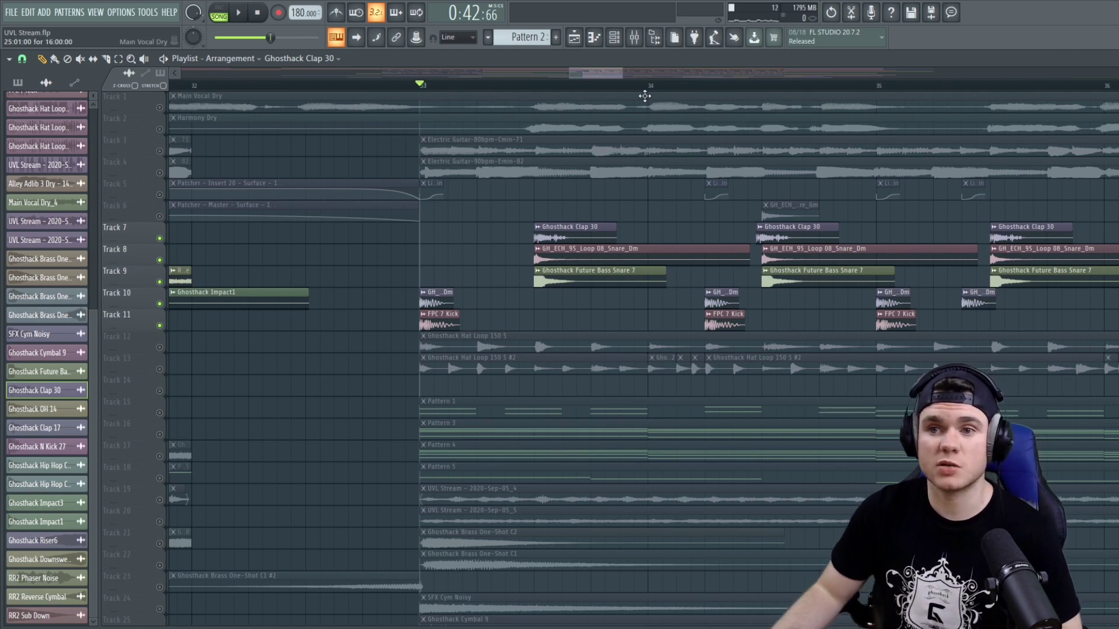
pyautogui.moveTo(614, 74); pyautogui.dragTo(656, 73)
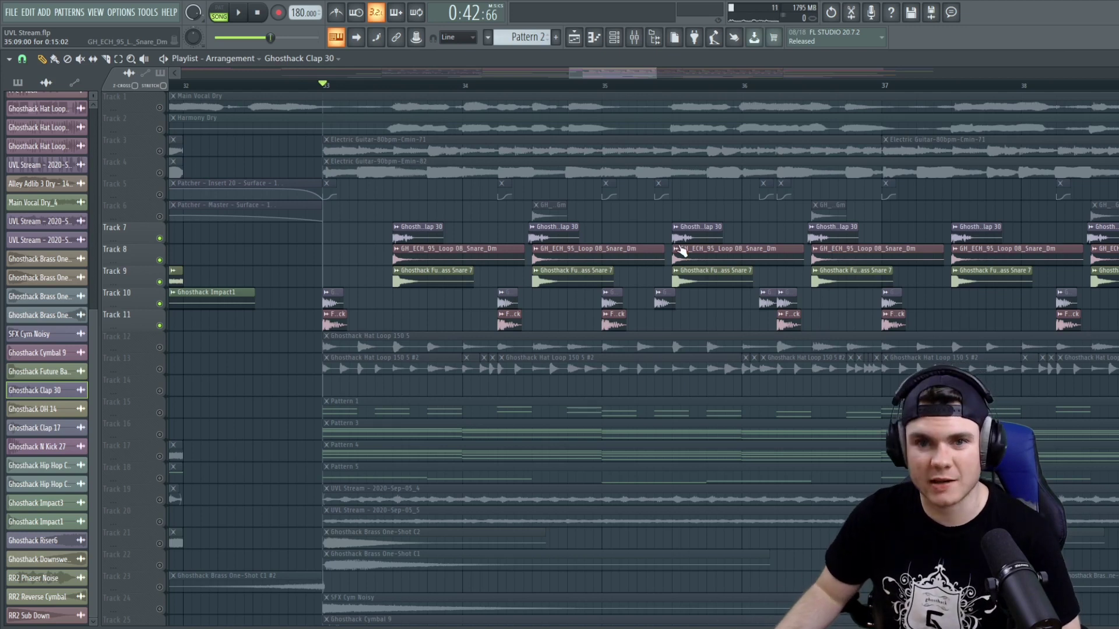
# - Place the playback position just before the bar 34 snare, solo Track 9 briefly, and solo the Snare_Gm clips on Track 6 instead
pyautogui.click(515, 85)
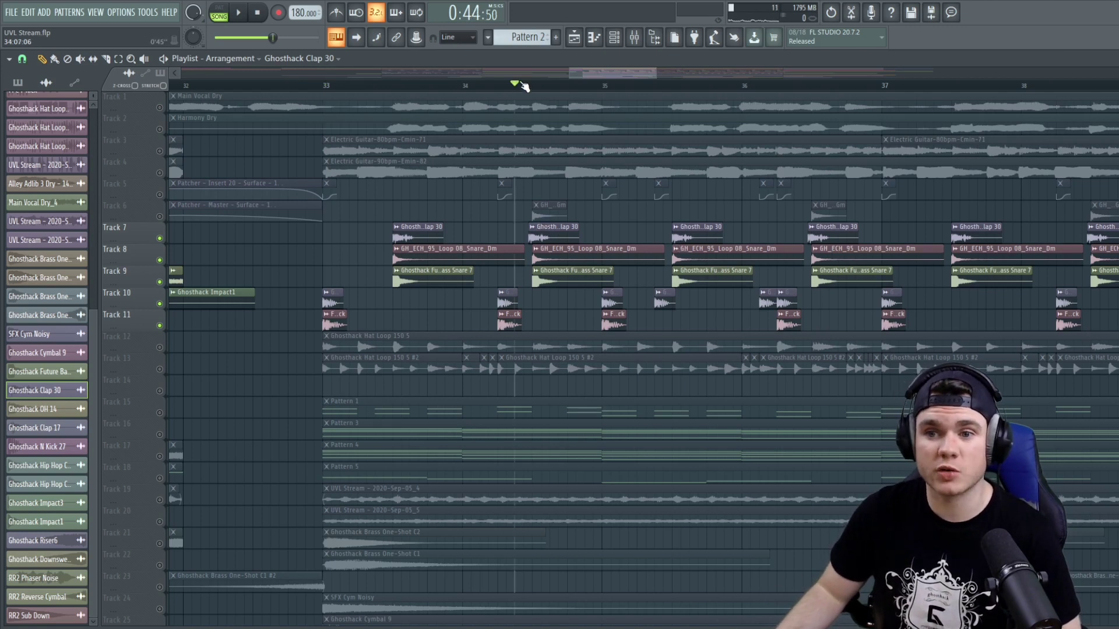
pyautogui.rightClick(161, 282)
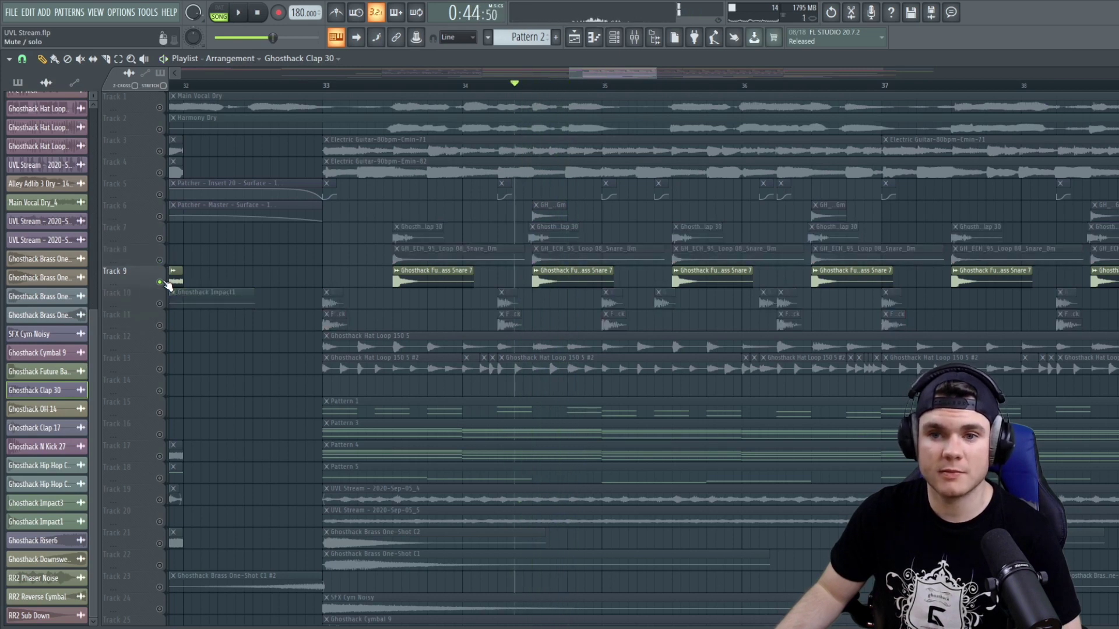
pyautogui.rightClick(160, 282)
pyautogui.rightClick(150, 215)
pyautogui.rightClick(159, 217)
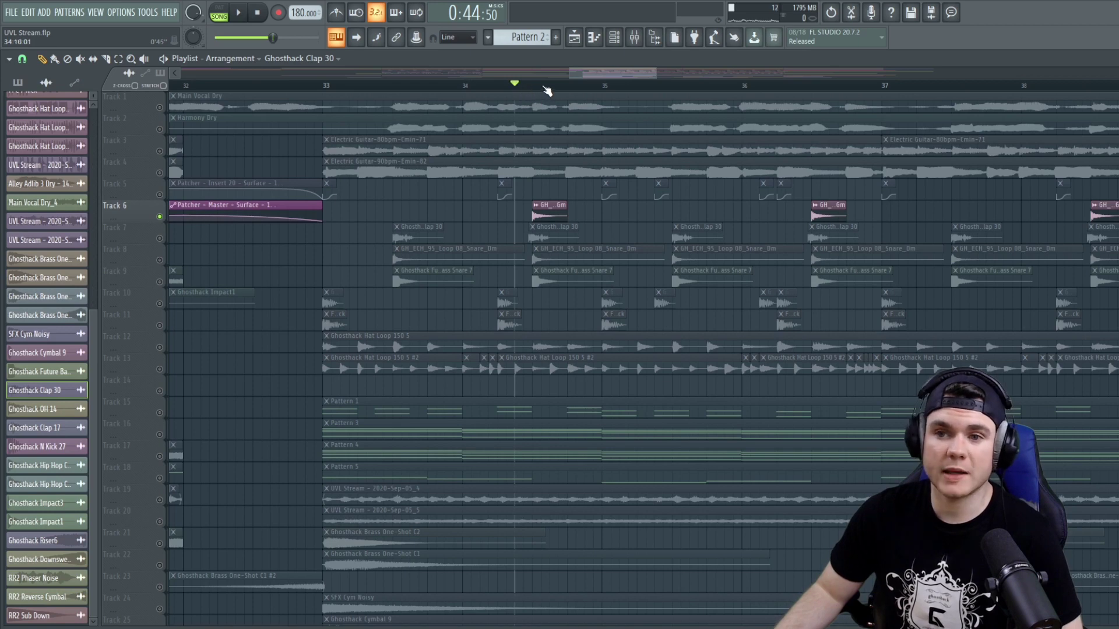
pyautogui.scroll(3, 543, 92)
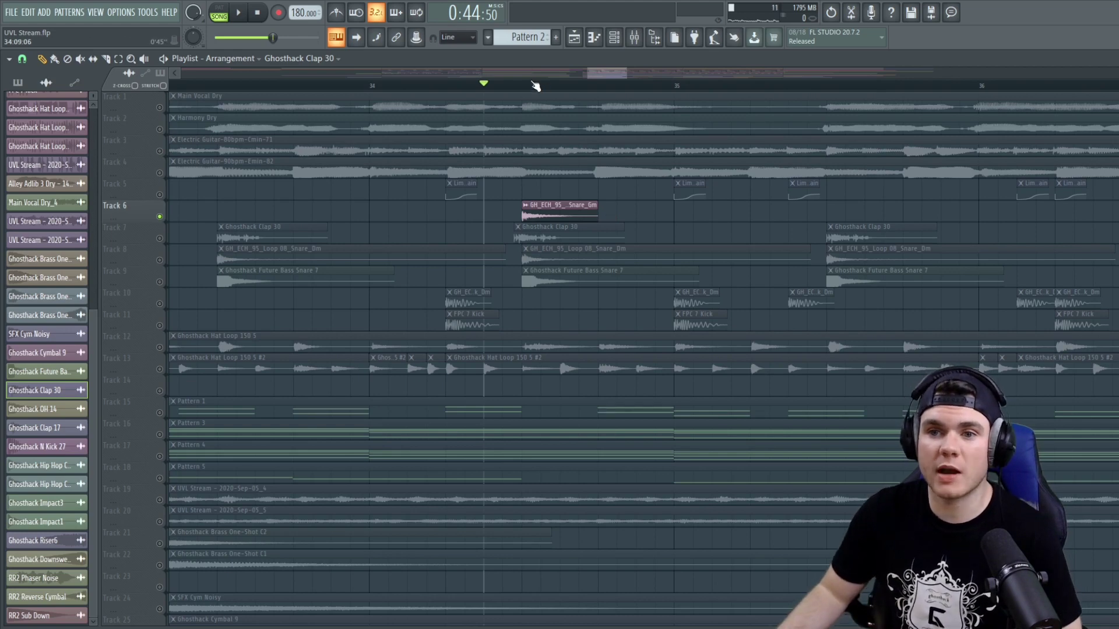
pyautogui.scroll(-3, 535, 86)
pyautogui.scroll(-2, 535, 86)
pyautogui.moveTo(571, 71); pyautogui.dragTo(577, 71)
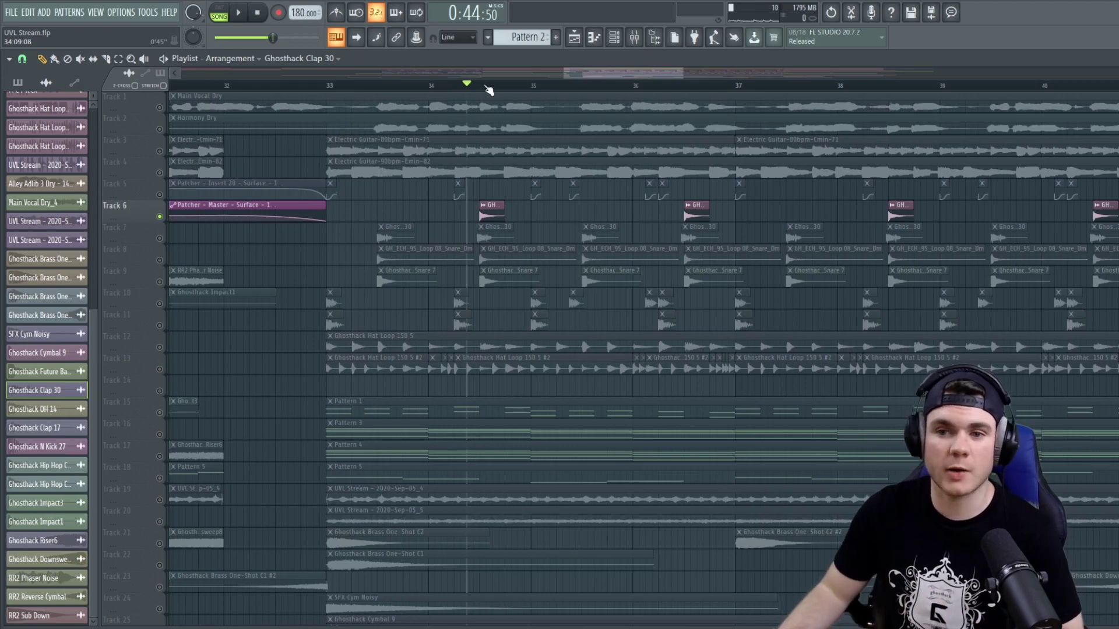
# - Open the mixer and audition the Track 6 snare to locate its channel, Insert 4, and list its effects
pyautogui.click(633, 36)
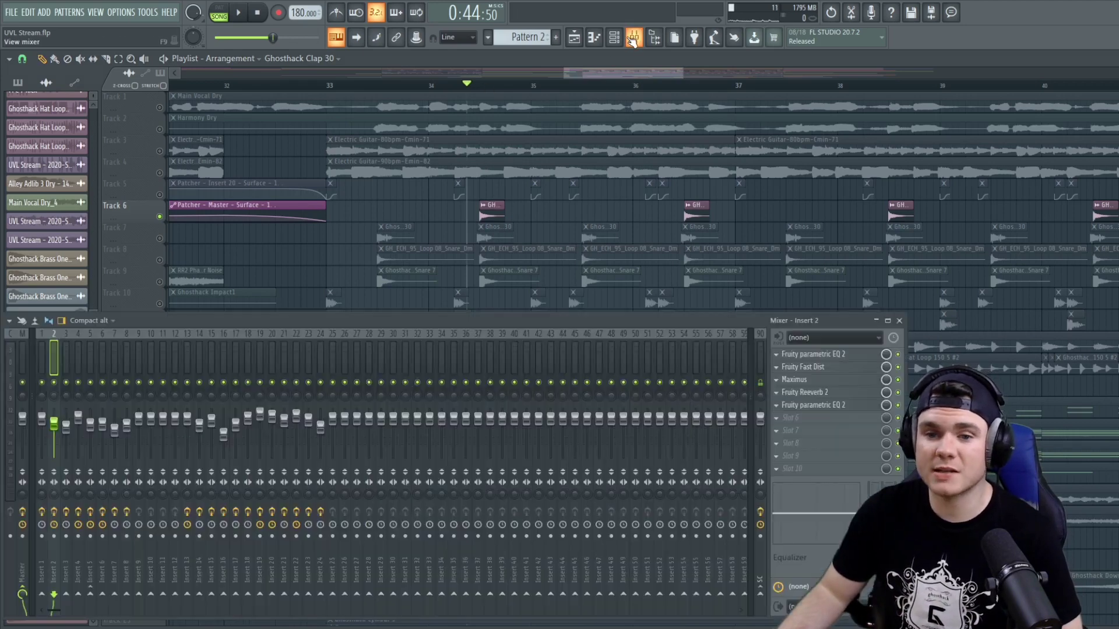
pyautogui.press('space')
pyautogui.press('space')
pyautogui.click(75, 359)
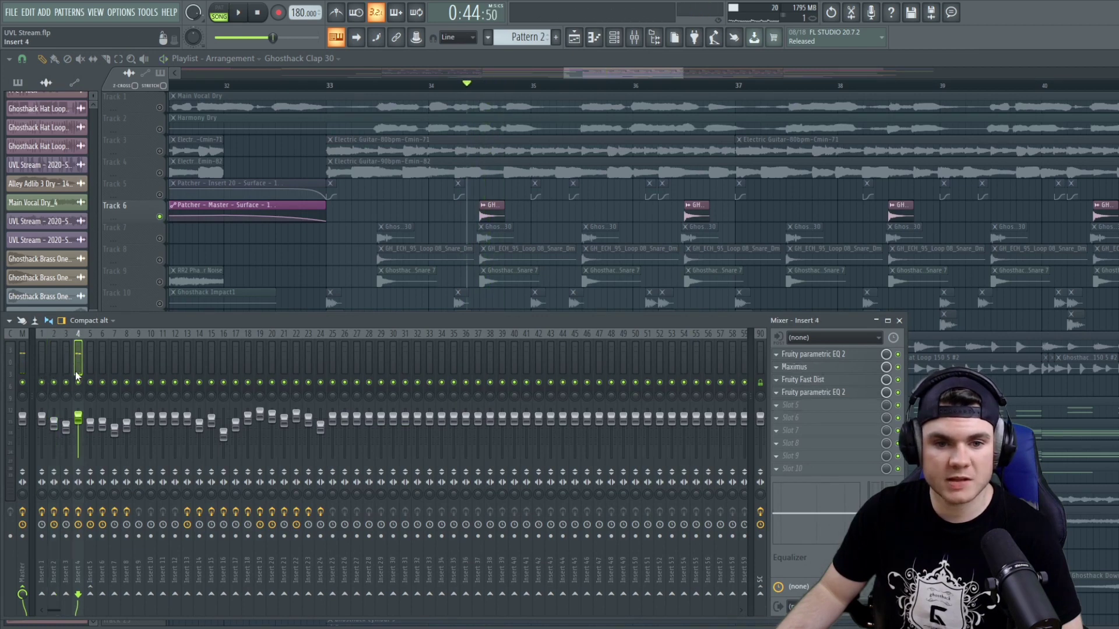
pyautogui.press('space')
pyautogui.press('space')
pyautogui.press('space')
pyautogui.press('space')
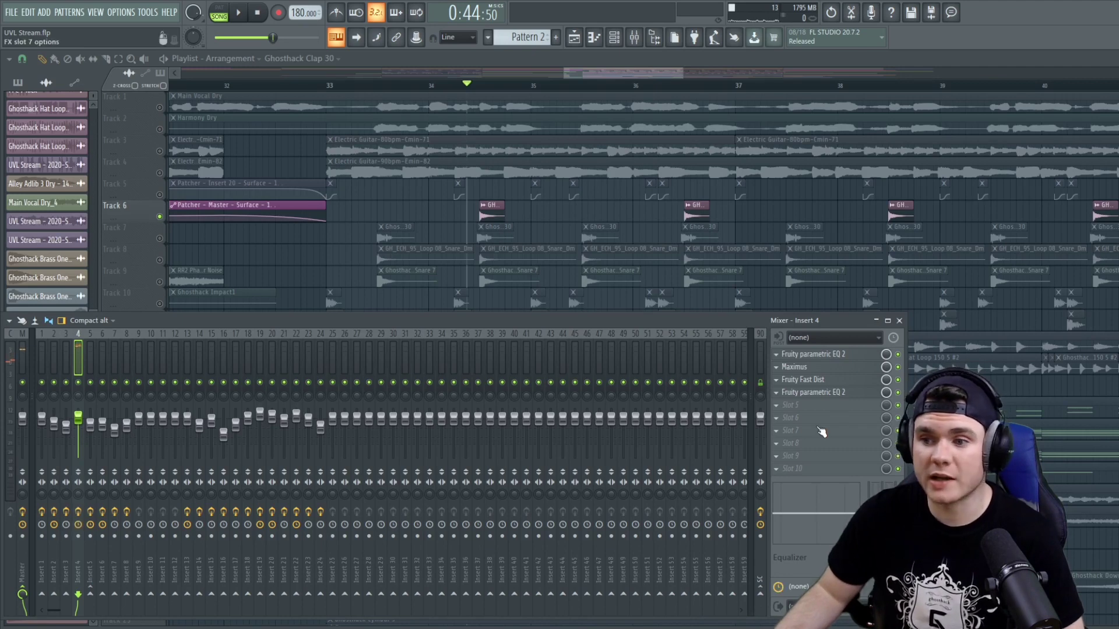
# - Open the first Fruity parametric EQ 2 on Insert 4 and examine its curve while auditioning the snare
pyautogui.click(868, 355)
pyautogui.press('space')
pyautogui.press('space')
pyautogui.press('space')
pyautogui.press('space')
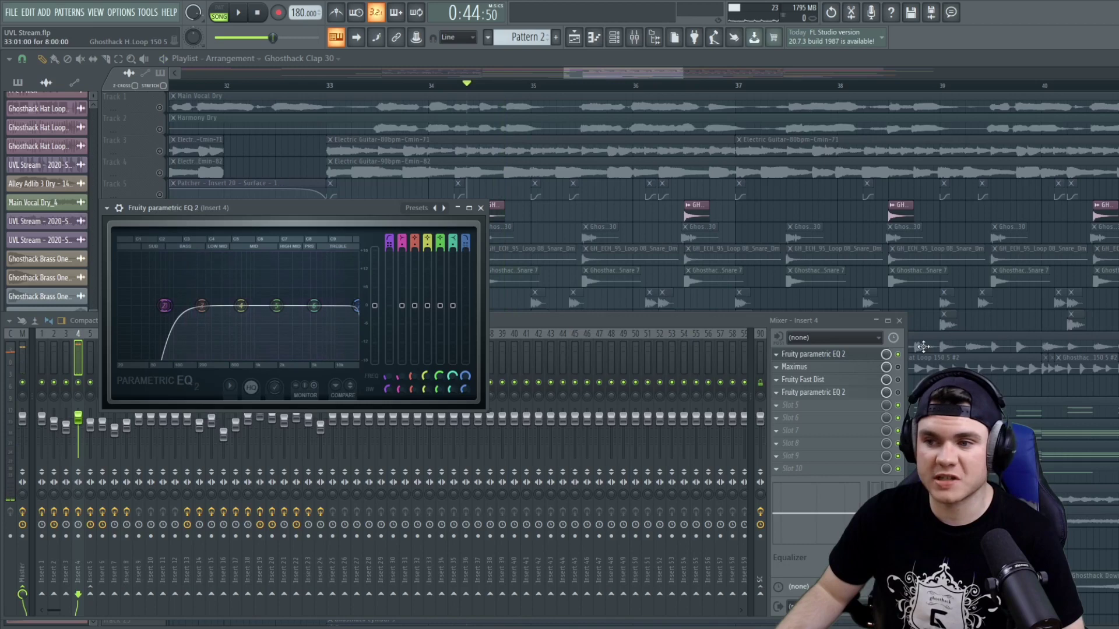
# - Inspect the mid band of Maximus on Insert 4 while auditioning the snare, and return to the playlist
pyautogui.click(868, 368)
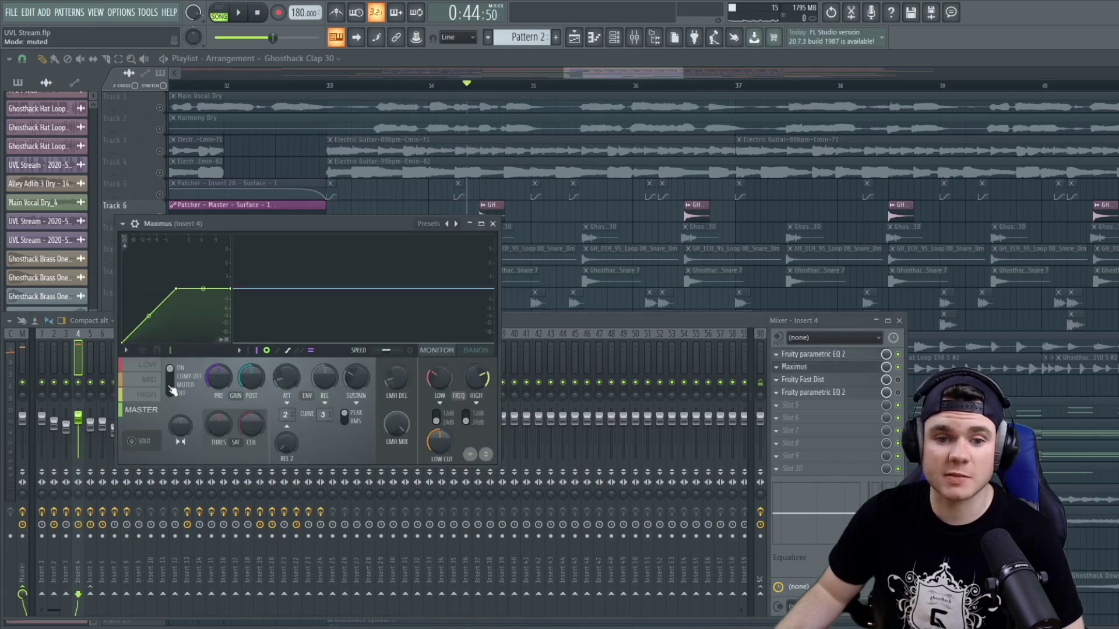
pyautogui.click(150, 380)
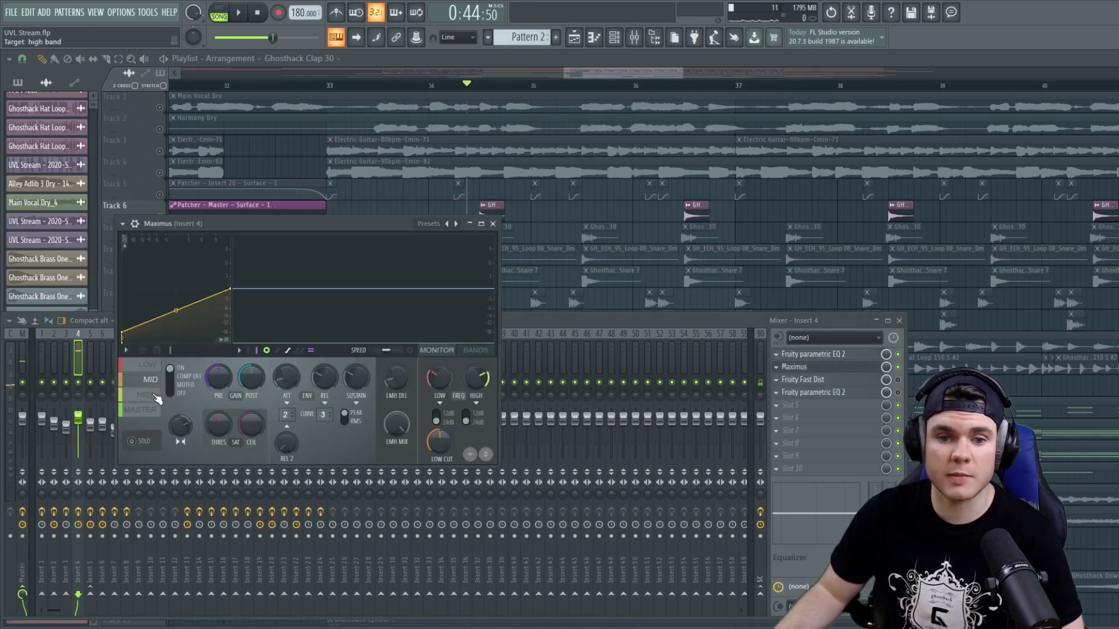
pyautogui.press('space')
pyautogui.click(156, 395)
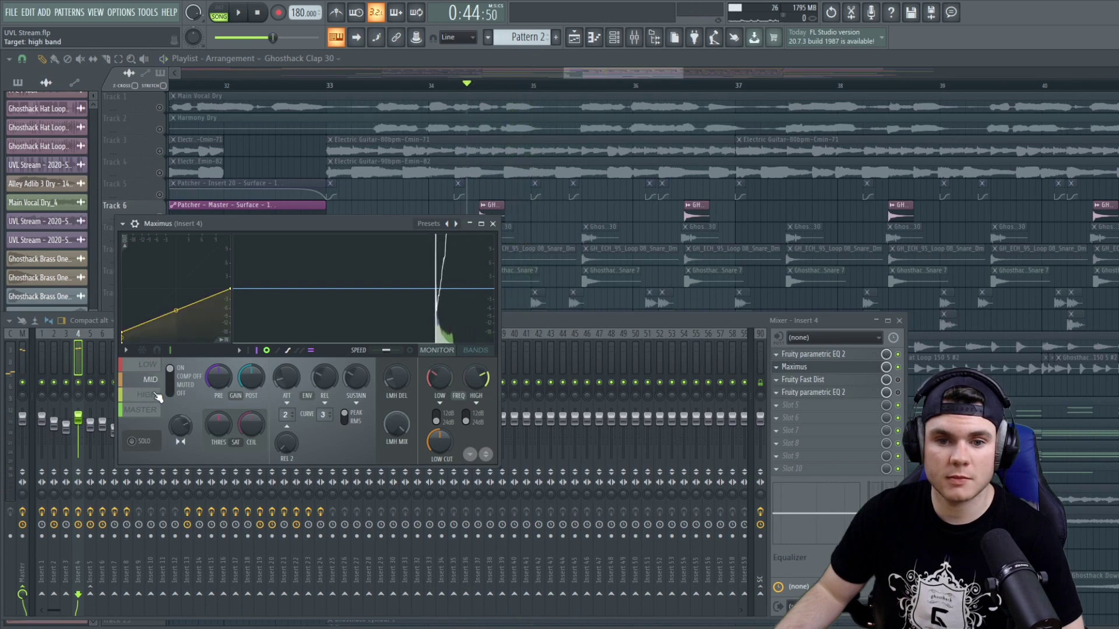
pyautogui.press('space')
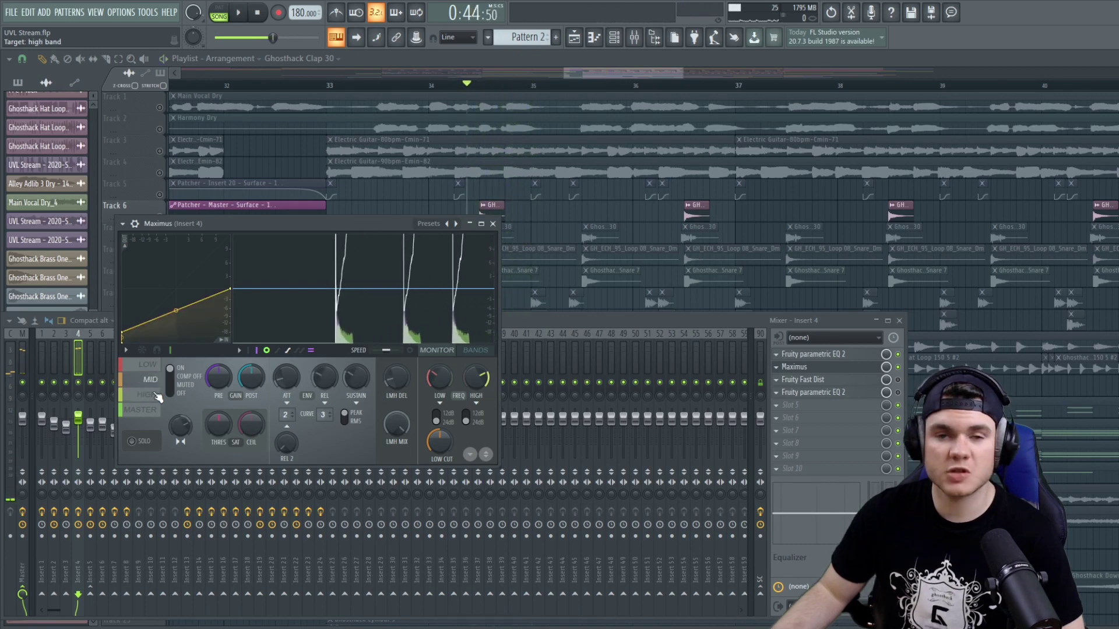
pyautogui.click(530, 58)
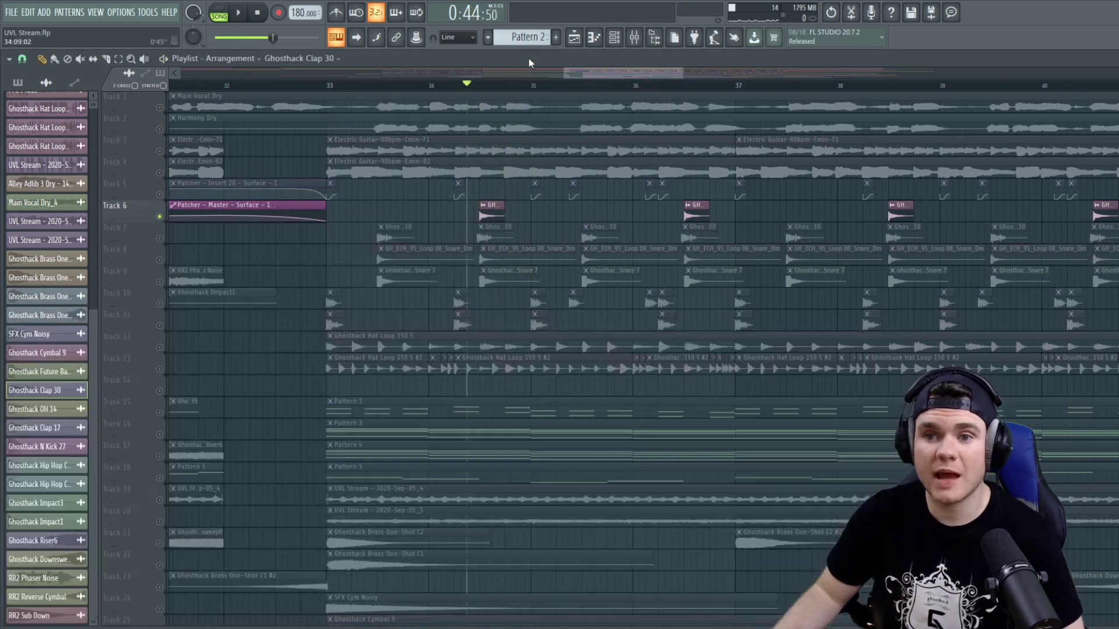
pyautogui.scroll(-4, 503, 76)
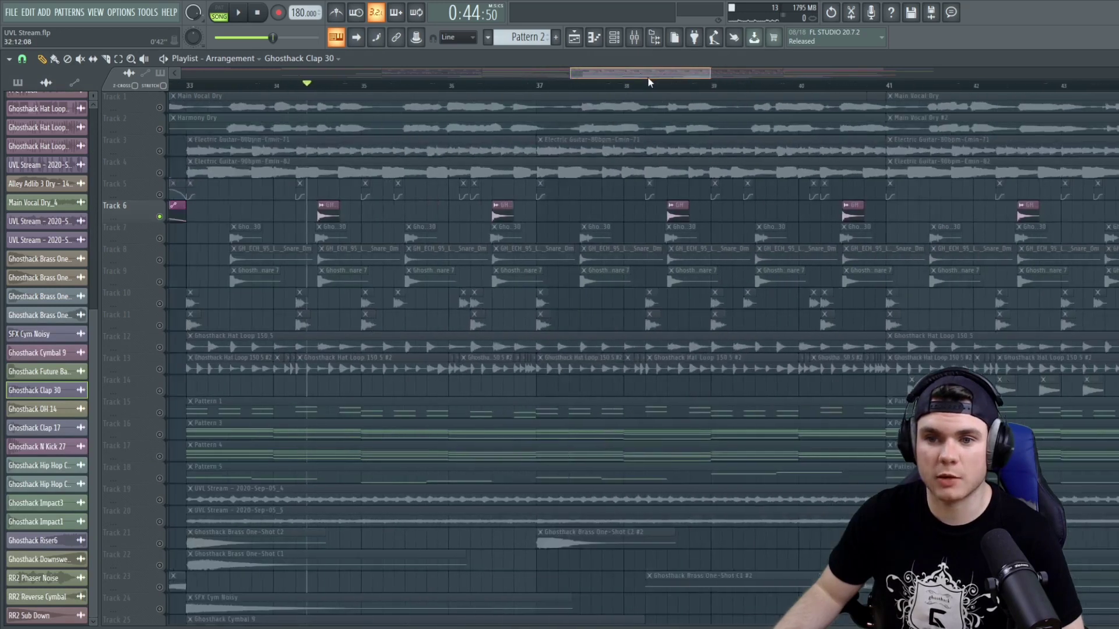
# - Try the bar 34 snare clip on Track 6 at an 8-step length, then shorten it back to 4 steps and audition it
pyautogui.scroll(6, 507, 88)
pyautogui.moveTo(531, 212); pyautogui.dragTo(684, 212)
pyautogui.press('space')
pyautogui.press('space')
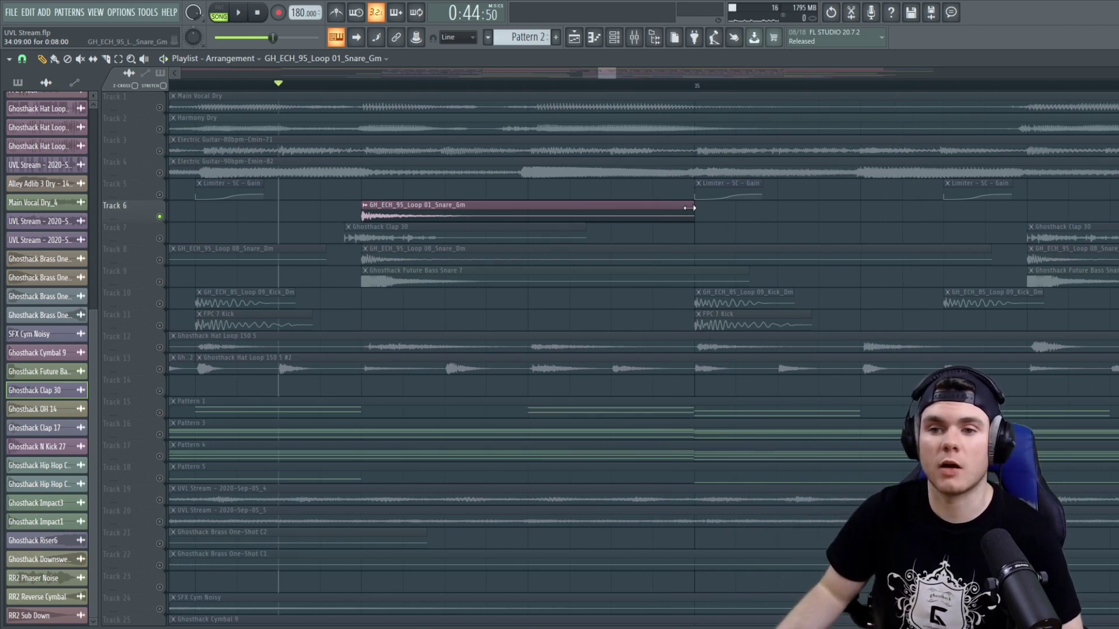
pyautogui.moveTo(690, 208); pyautogui.dragTo(493, 238)
pyautogui.press('space')
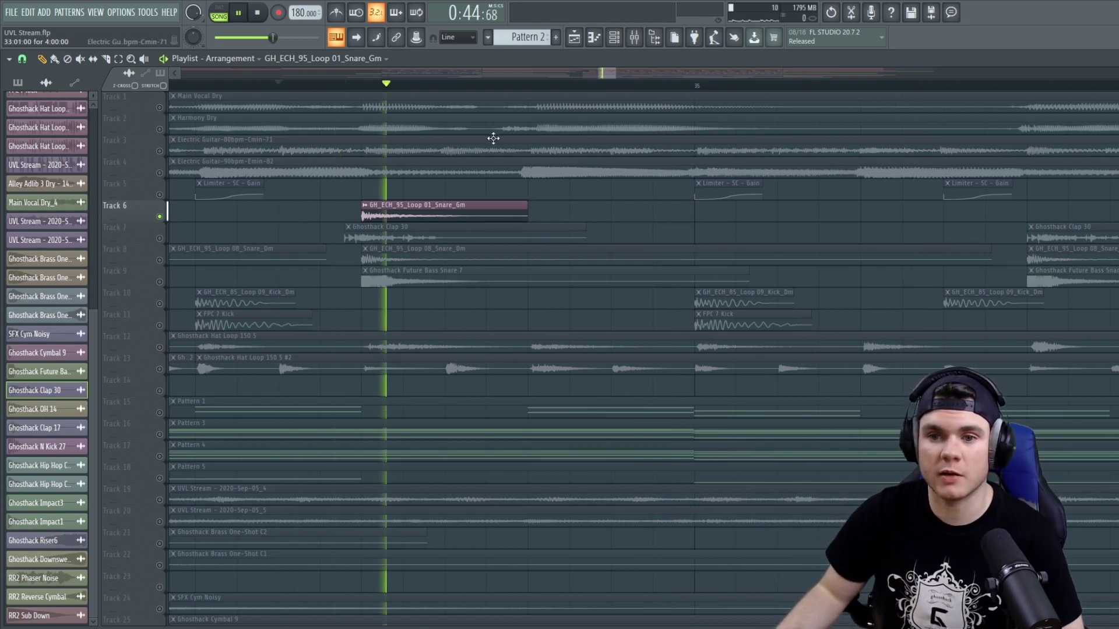
pyautogui.press('space')
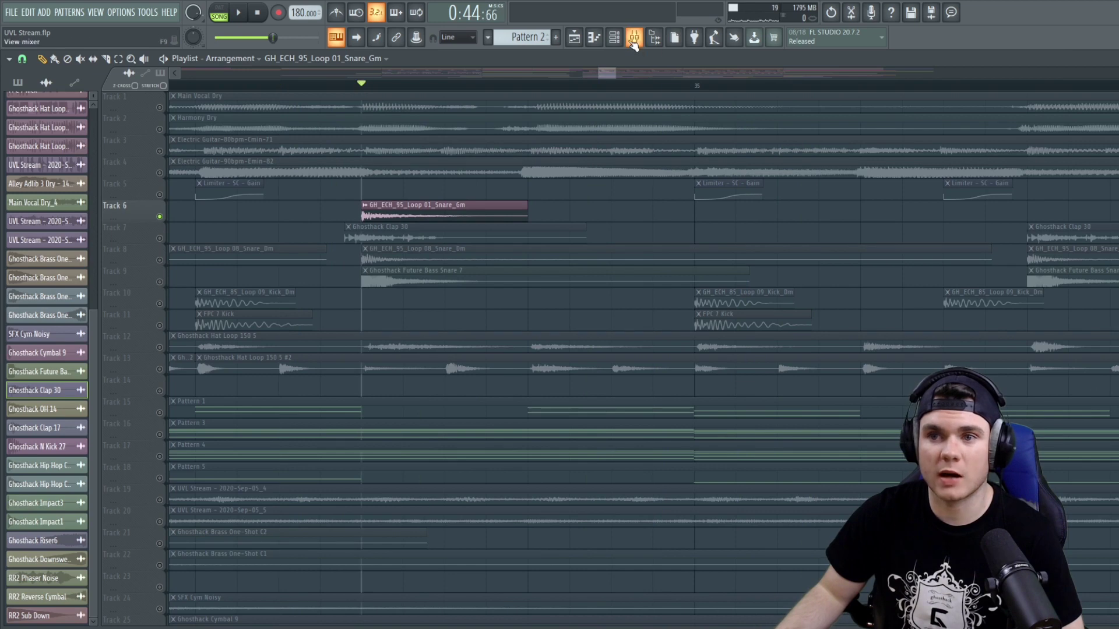
# - Enable and open Fruity Fast Dist on Insert 4, audition the snare through it, and close its window
pyautogui.click(632, 41)
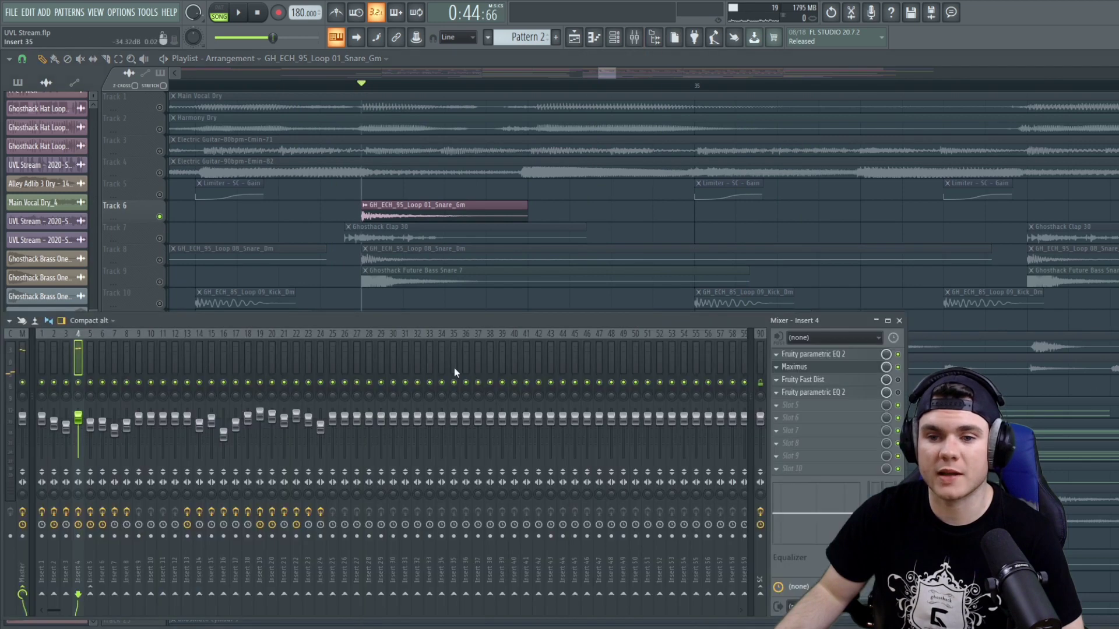
pyautogui.click(857, 379)
pyautogui.press('space')
pyautogui.press('space')
pyautogui.press('space')
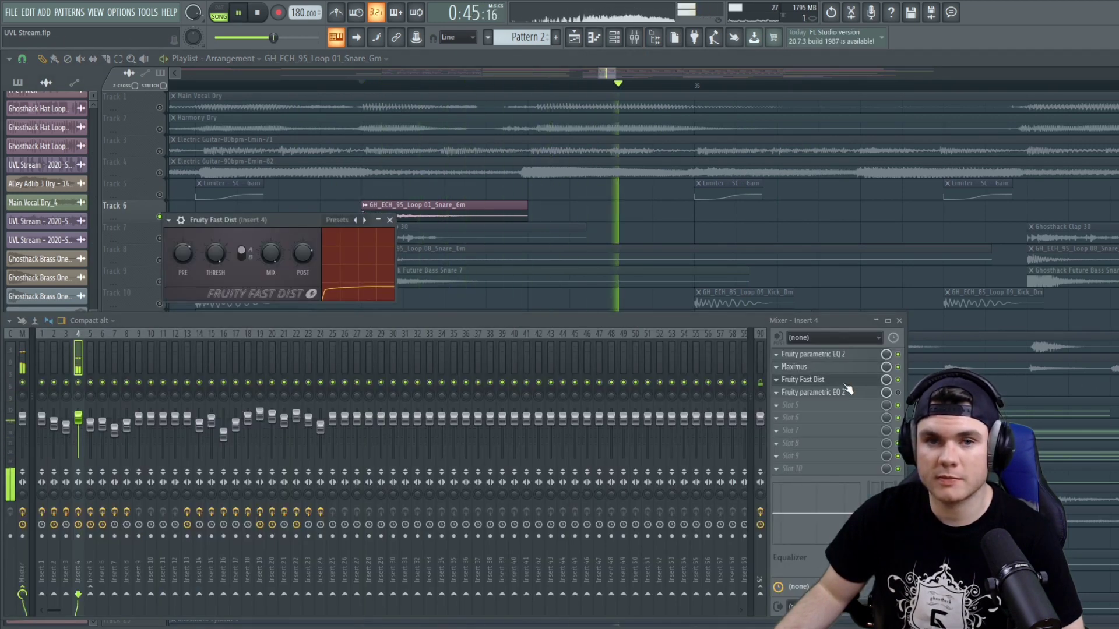
pyautogui.press('space')
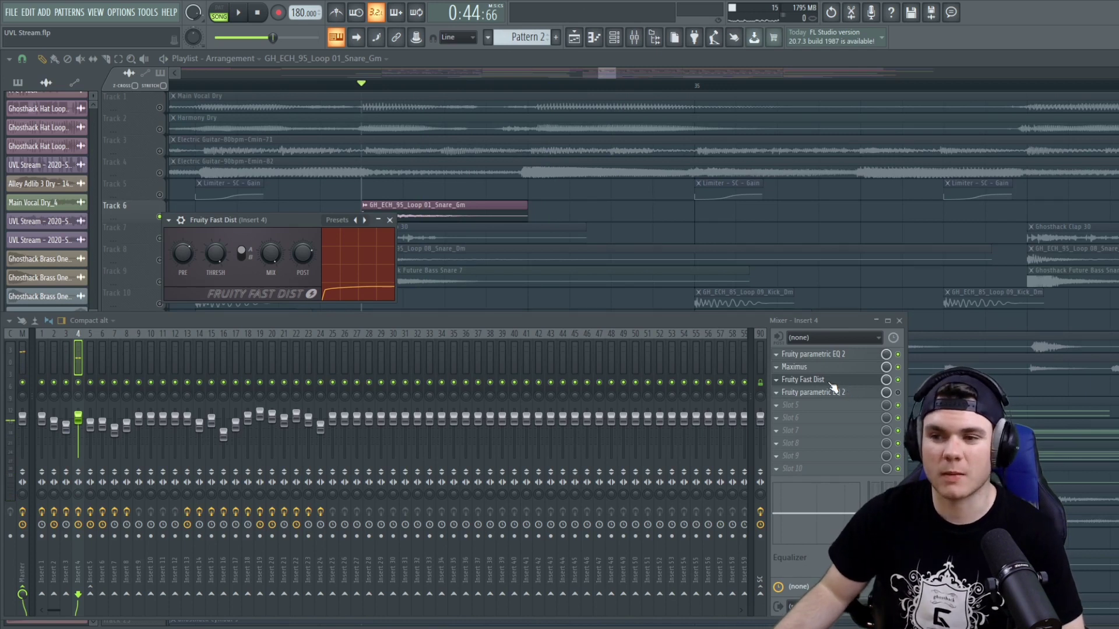
pyautogui.click(830, 383)
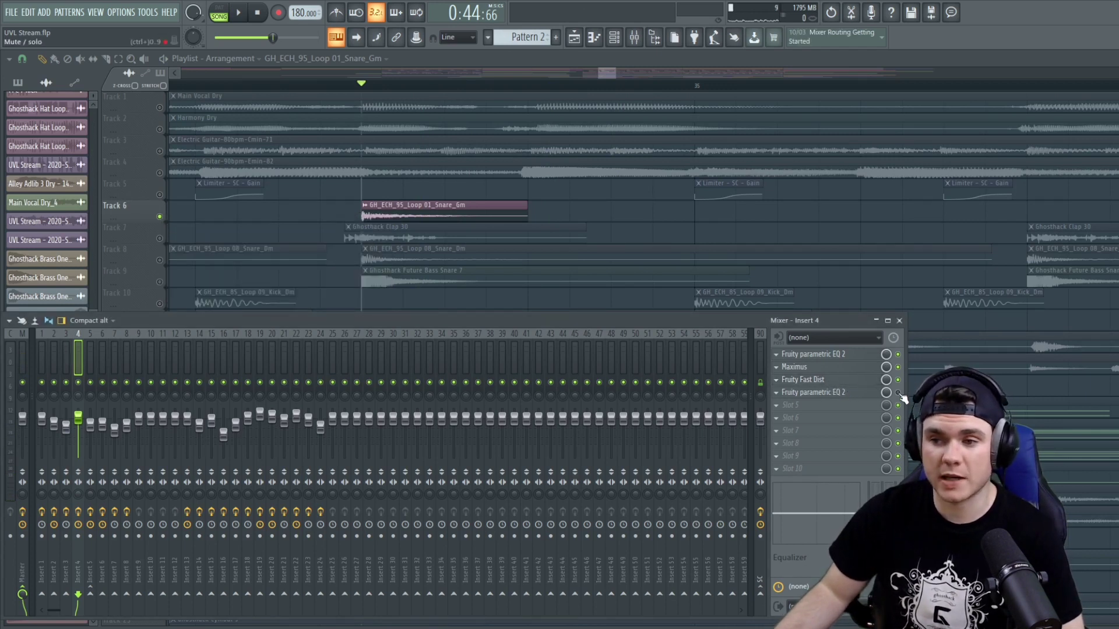
# - Enable the second Fruity parametric EQ 2 on Insert 4, examine its curve during playback, and return to the full playlist
pyautogui.click(847, 396)
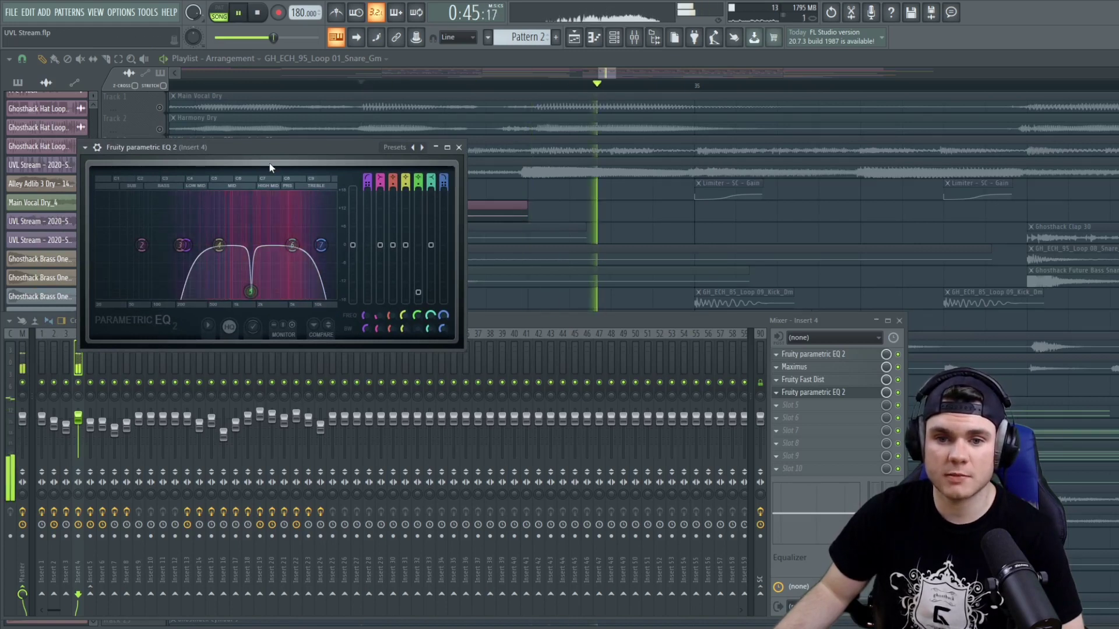
pyautogui.click(814, 393)
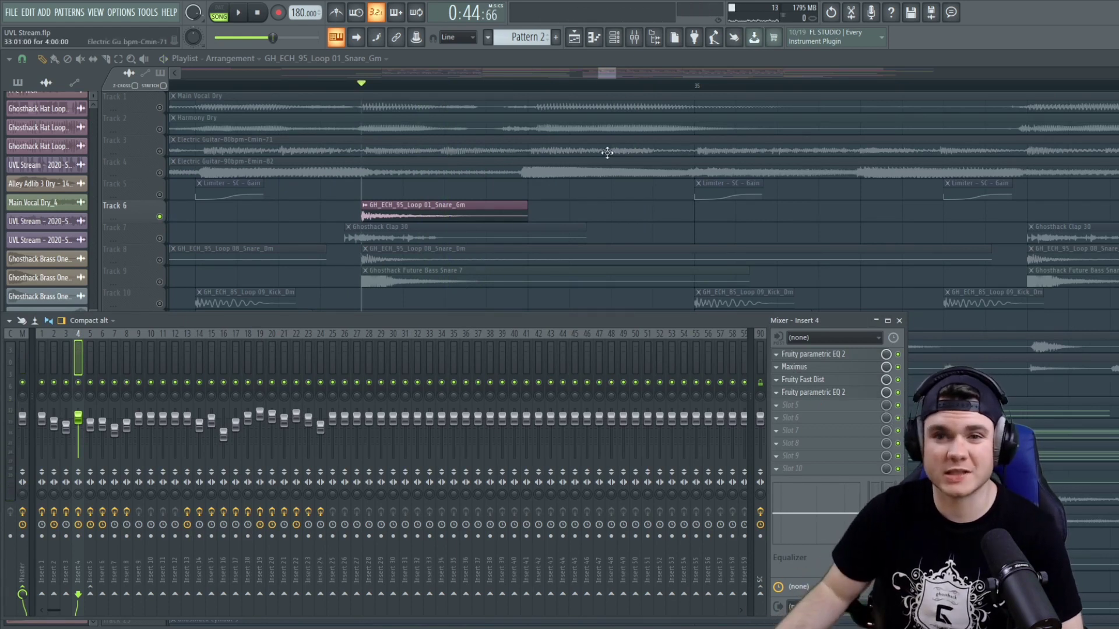
pyautogui.scroll(5, 410, 86)
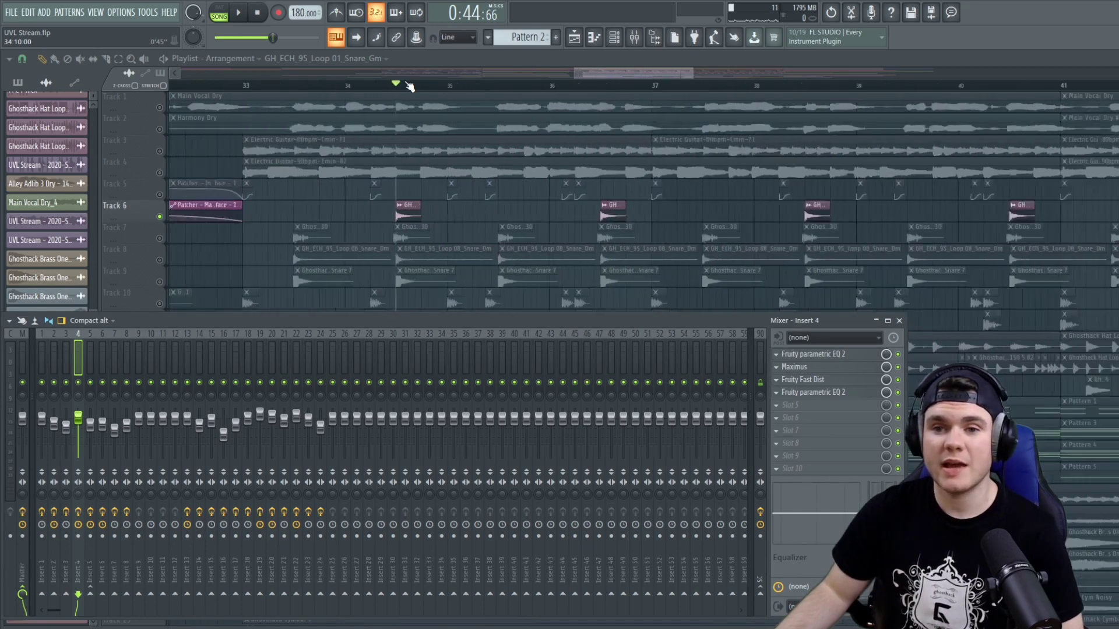
pyautogui.press('F9')
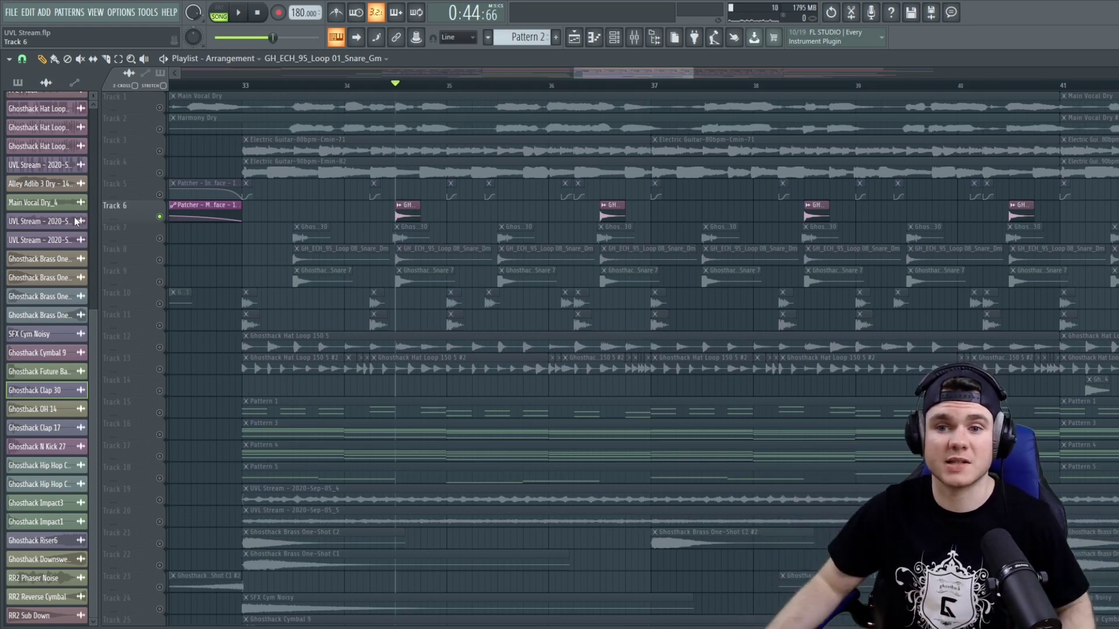
# - Switch Track 6 out of solo and back again, and audition its processed snare at bar 34
pyautogui.rightClick(159, 217)
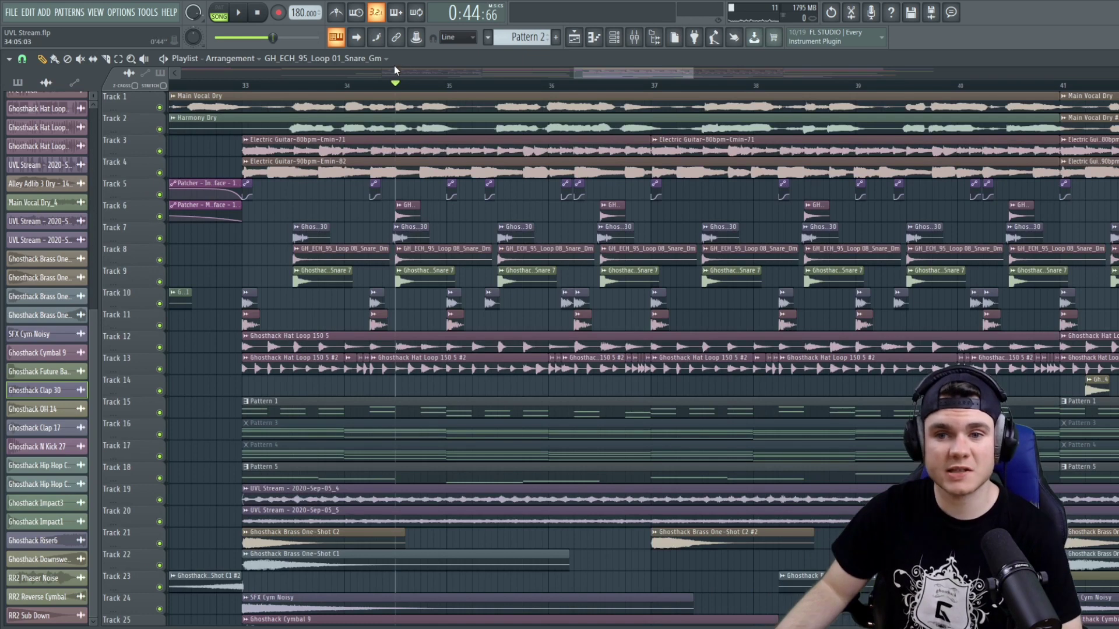
pyautogui.rightClick(160, 217)
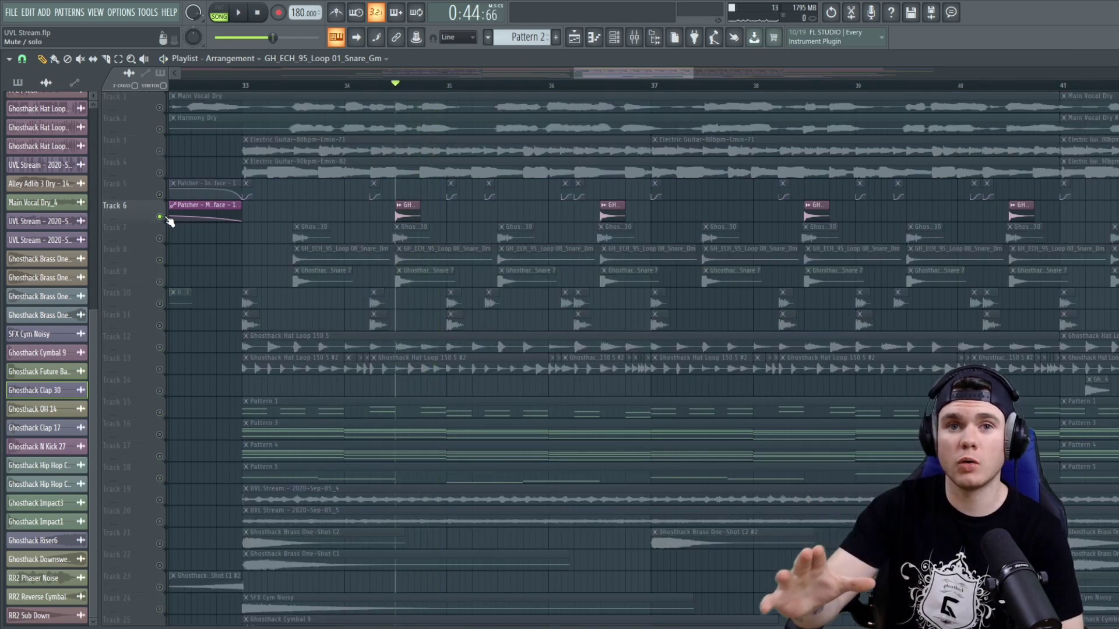
pyautogui.press('space')
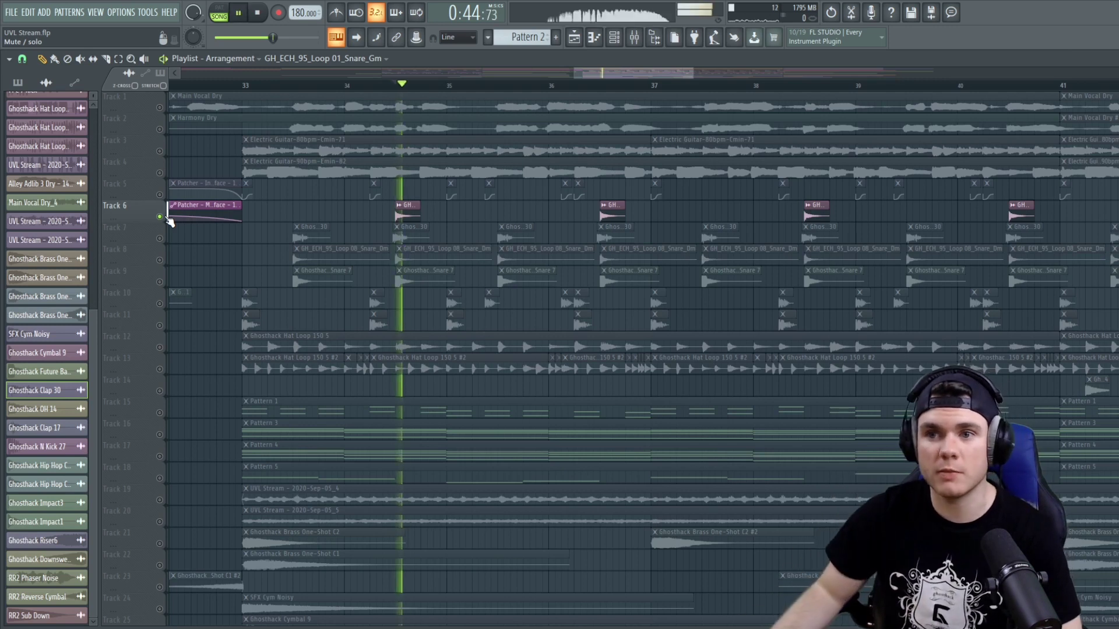
pyautogui.press('space')
pyautogui.press('space')
pyautogui.press('space')
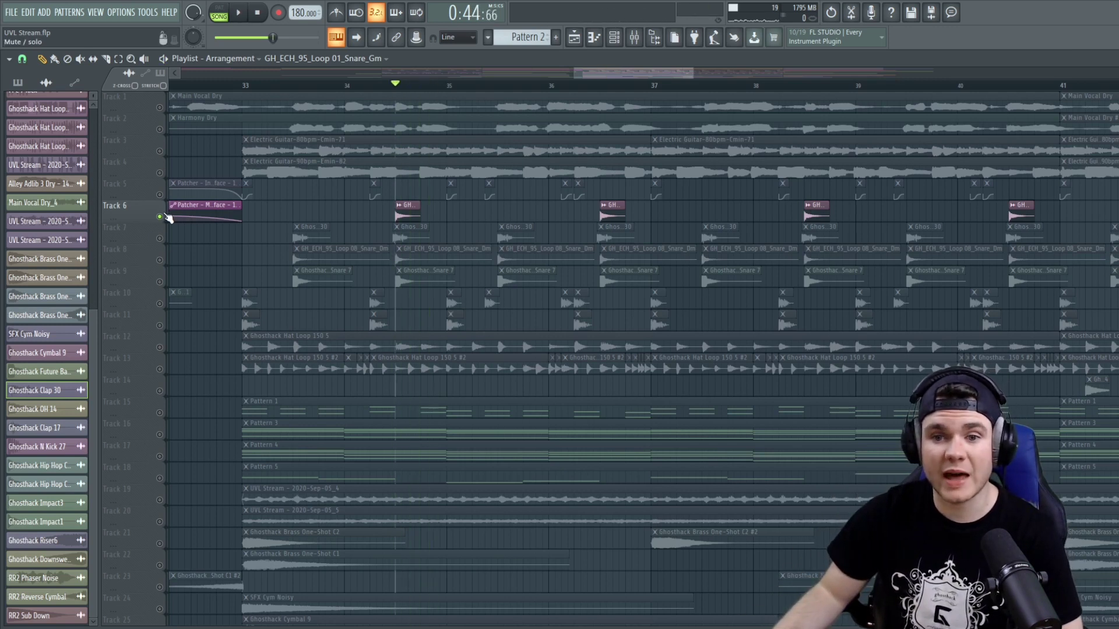
# - Add Tracks 7 to 11 to the soloed snare and audition all the layered kicks, snares and claps from bar 33
pyautogui.moveTo(161, 238); pyautogui.dragTo(163, 327)
pyautogui.click(245, 87)
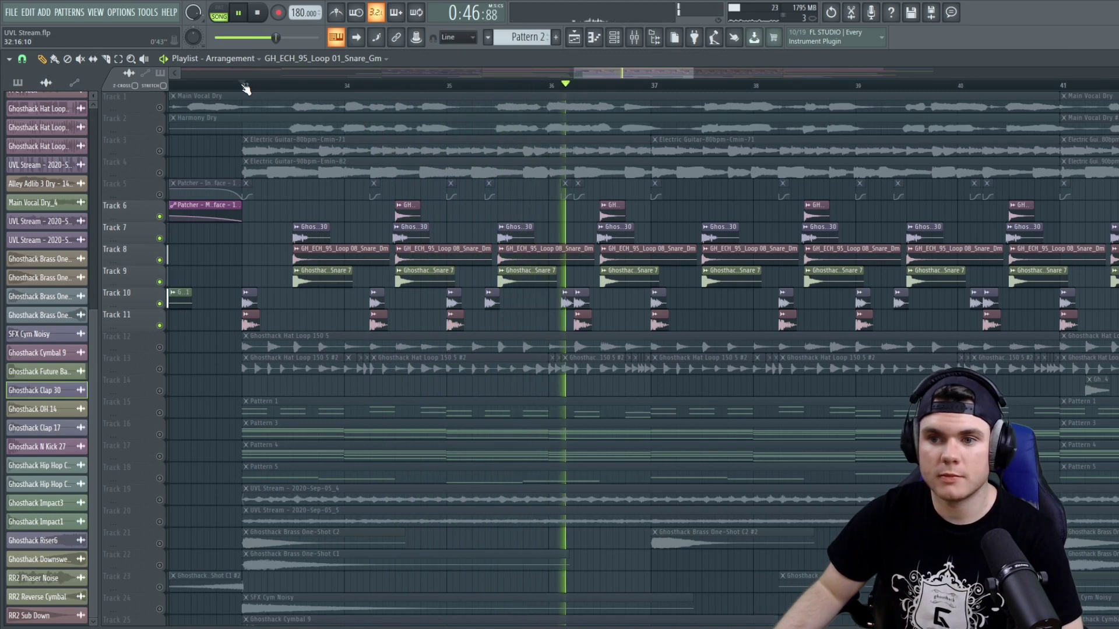
pyautogui.press('space')
# - Audition only the Track 9 snare and Track 10 kick from bar 33, and bring every track back in
pyautogui.moveTo(160, 217); pyautogui.dragTo(165, 325)
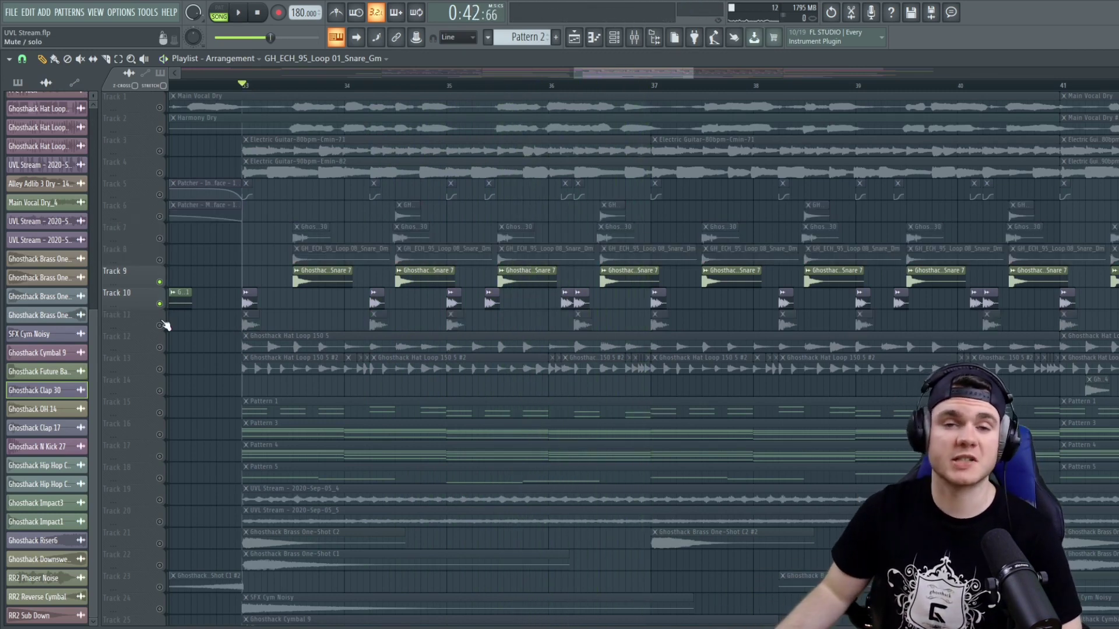
pyautogui.press('space')
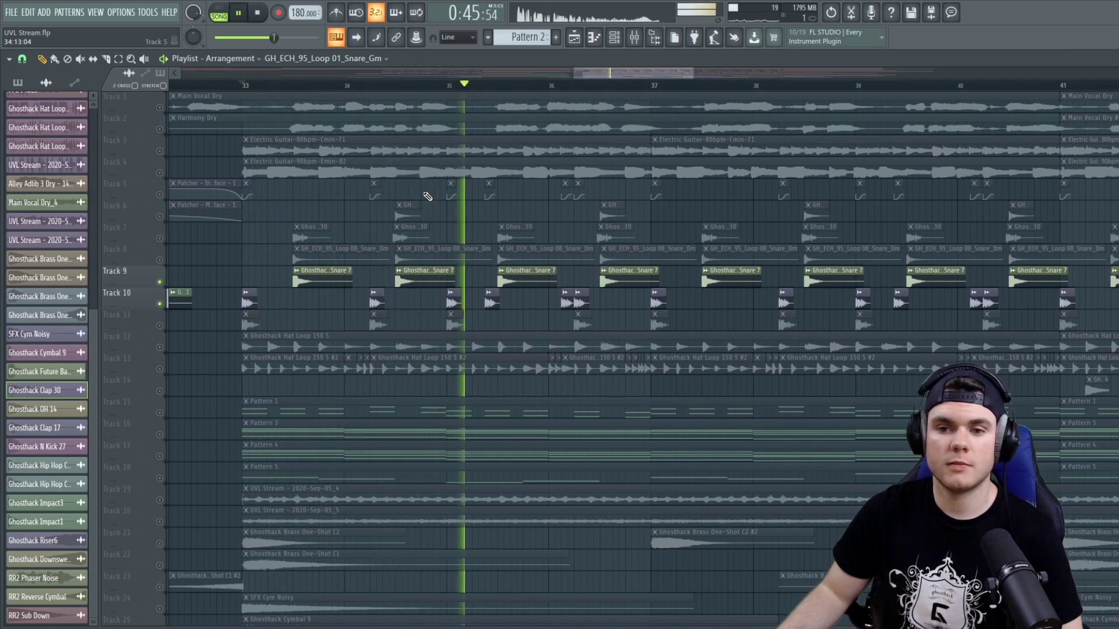
pyautogui.keyDown('ctrl'); pyautogui.click(165, 281); pyautogui.keyUp('ctrl')
pyautogui.press('space')
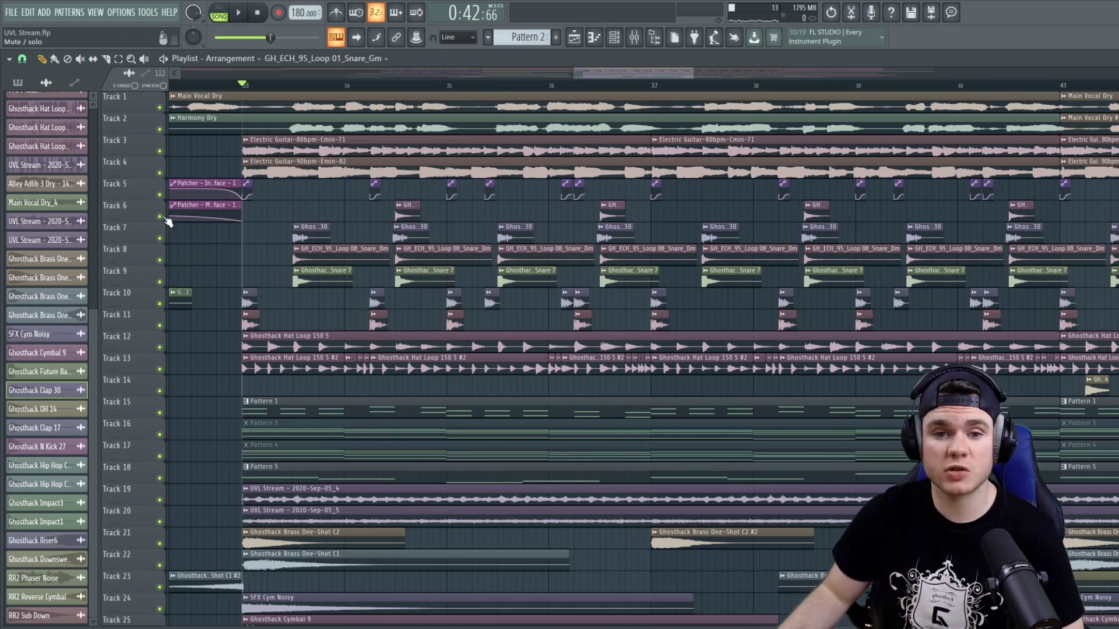
# - Mute the extra drum layers on Tracks 6, 7, 8 and 11 and play the full mix from bar 33
pyautogui.moveTo(161, 217); pyautogui.dragTo(163, 262)
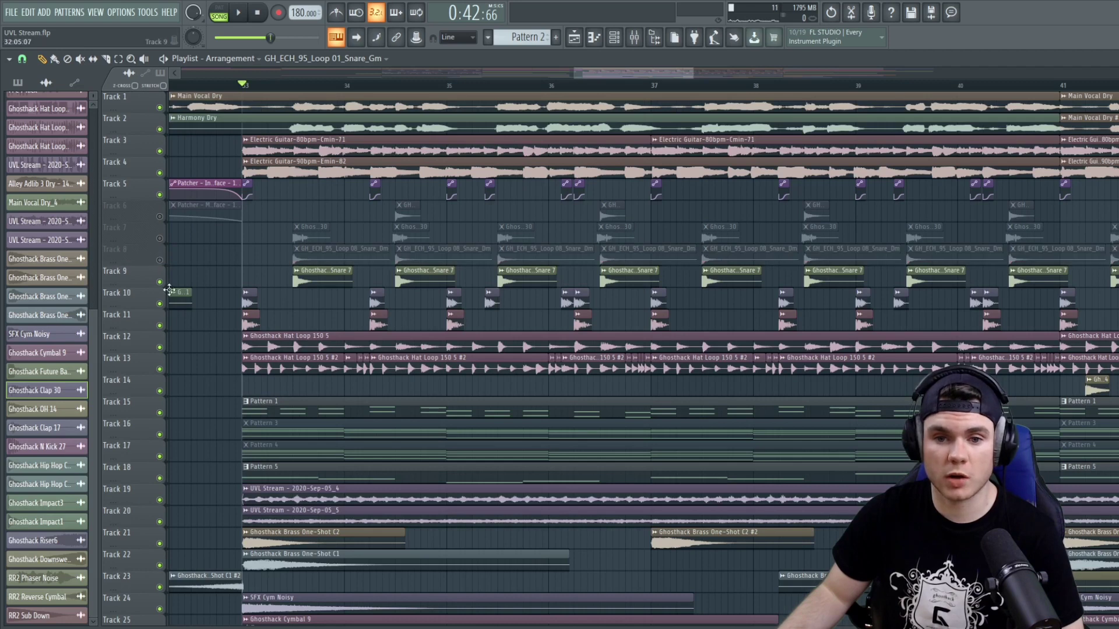
pyautogui.click(161, 325)
pyautogui.press('space')
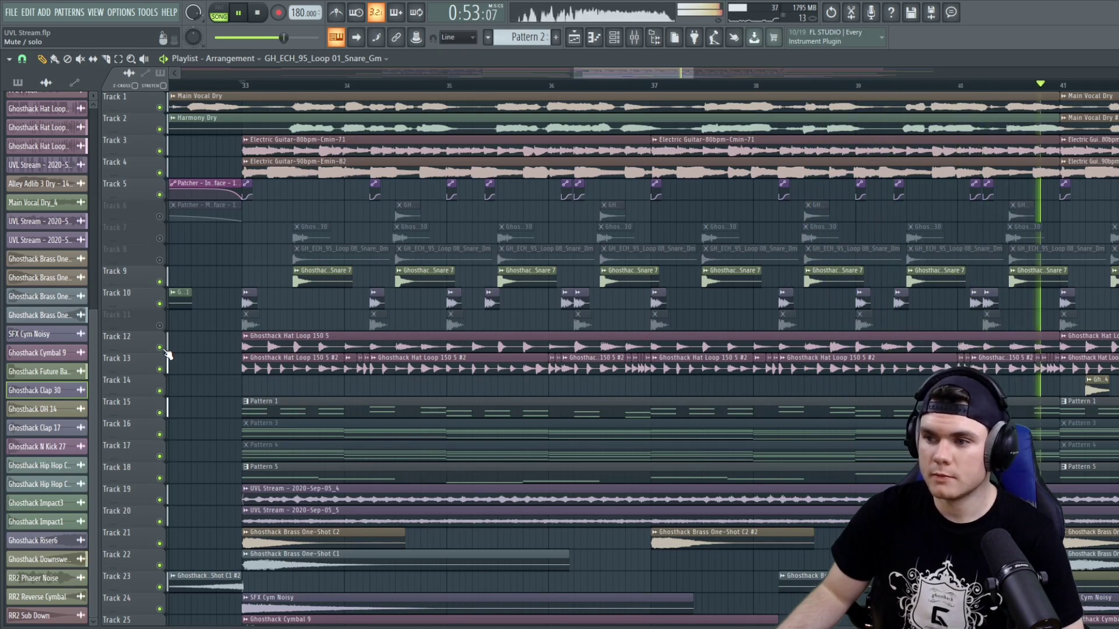
pyautogui.press('space')
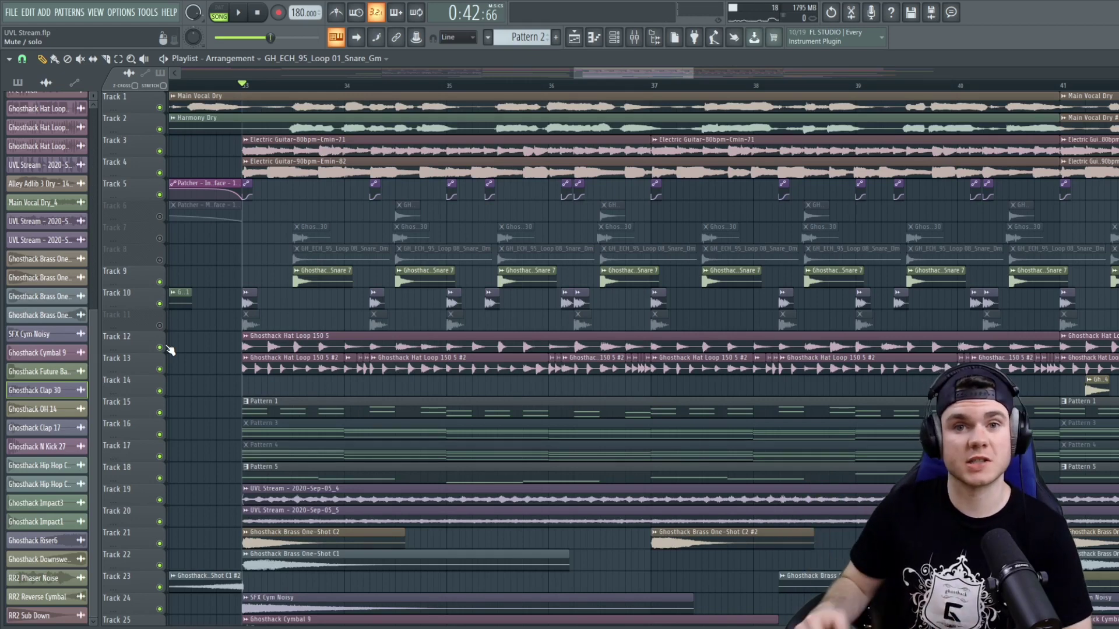
# - Unmute Tracks 11, 8, 7 and 6 and play the full mix from bar 33 to compare the layered drums
pyautogui.click(159, 325)
pyautogui.click(159, 260)
pyautogui.click(159, 238)
pyautogui.click(159, 217)
pyautogui.press('space')
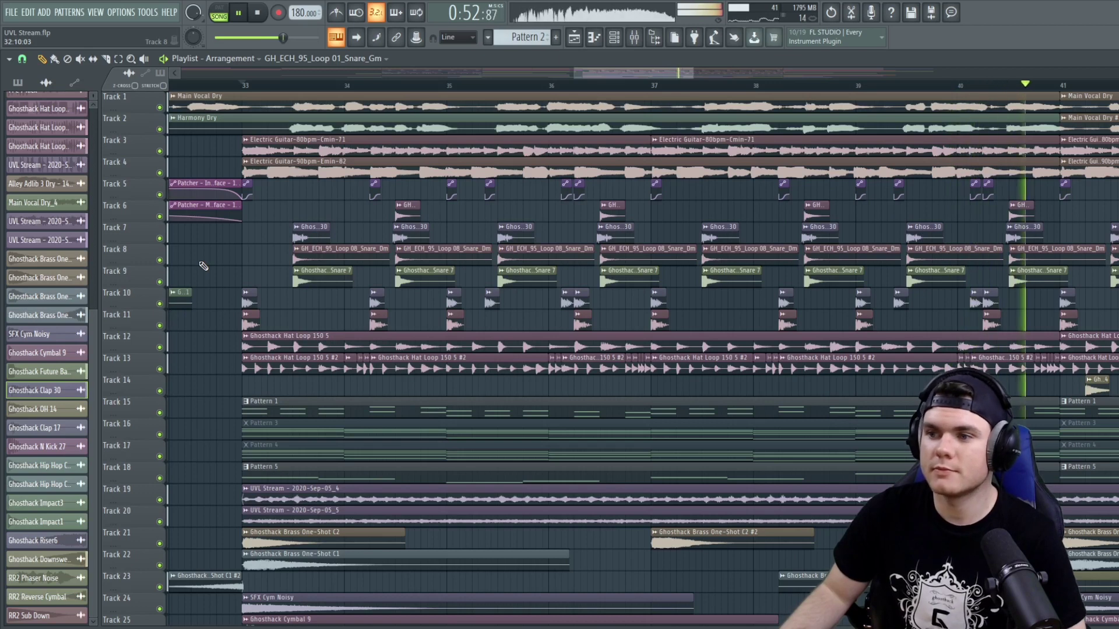
pyautogui.press('space')
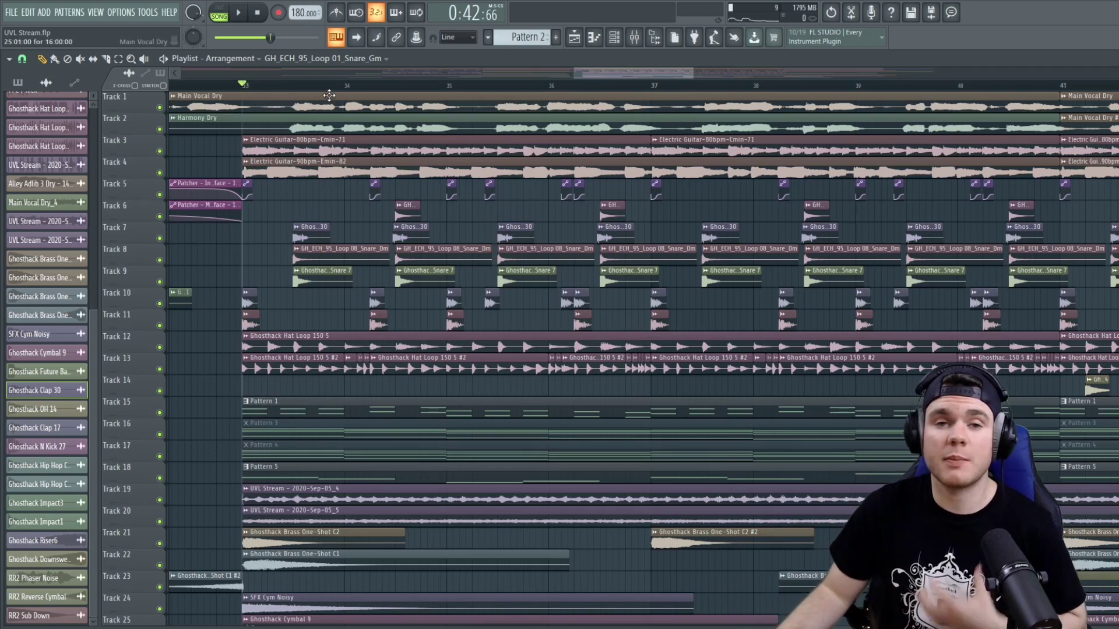
# - Solo the two hat loops on Tracks 12 and 13 and audition them together from bar 33
pyautogui.scroll(-3, 324, 89)
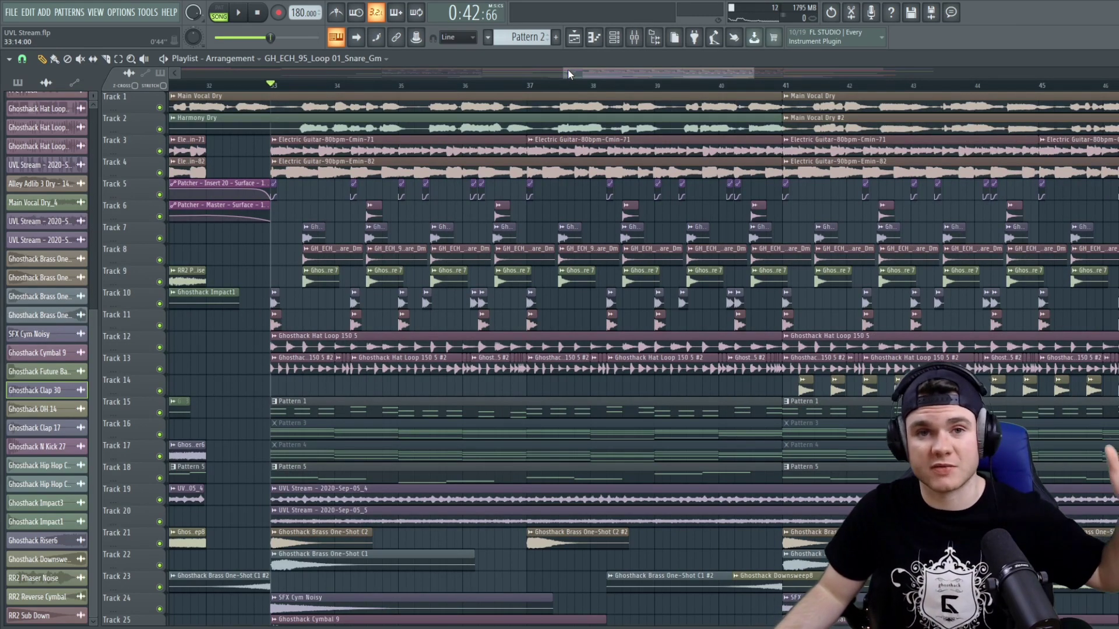
pyautogui.rightClick(159, 347)
pyautogui.click(161, 370)
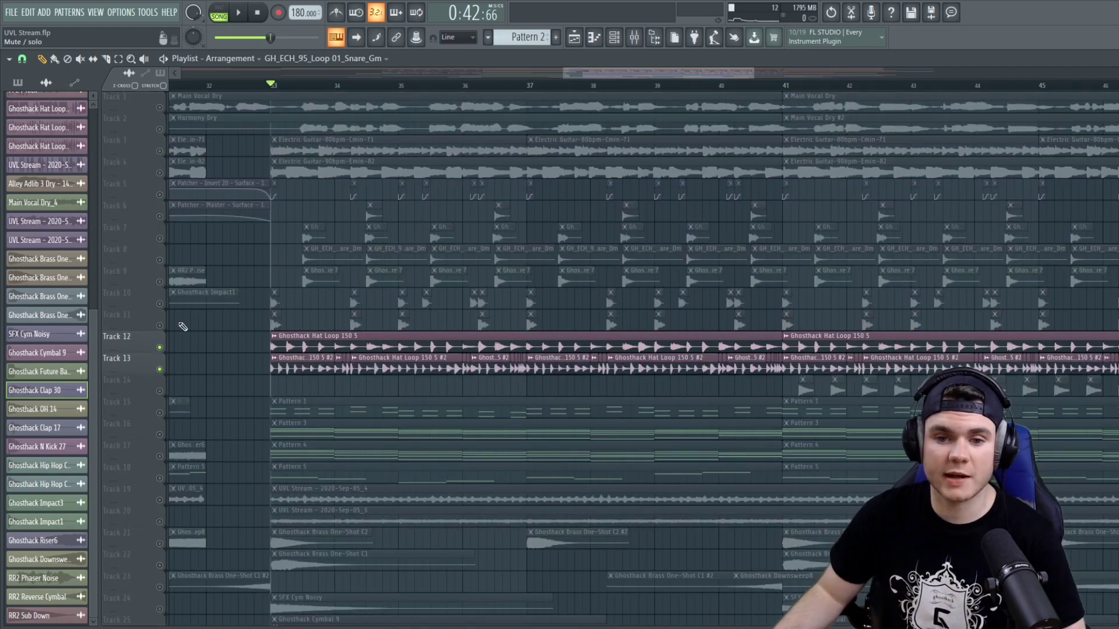
pyautogui.press('space')
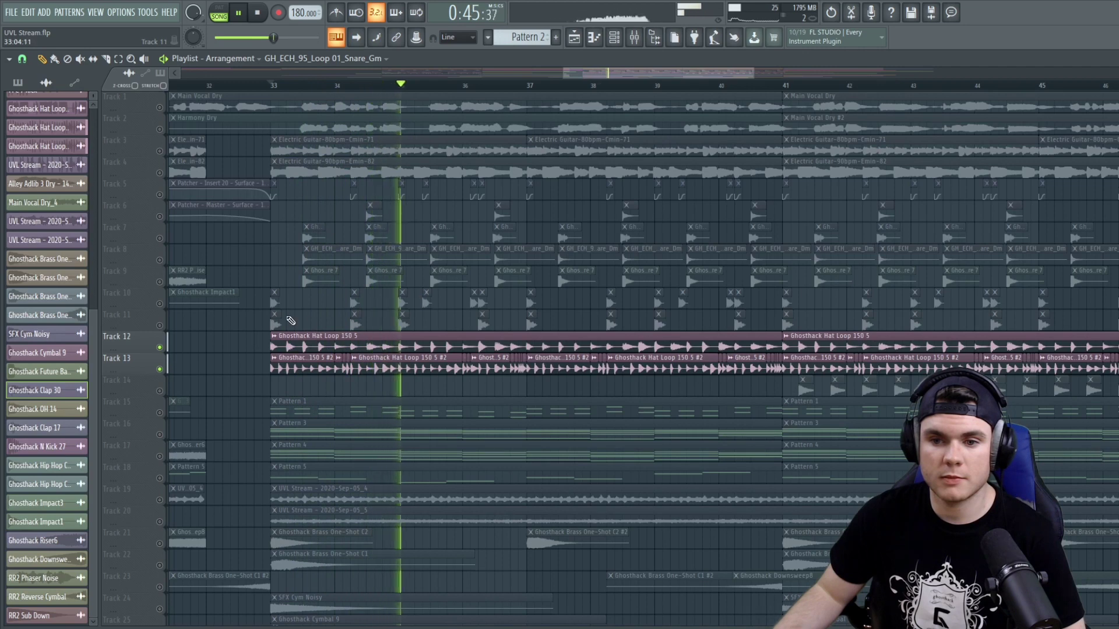
pyautogui.press('space')
# - Mute Track 12 and audition the chopped Ghosthack Hat Loop 150 S #2 clips on Track 13 alone
pyautogui.click(161, 347)
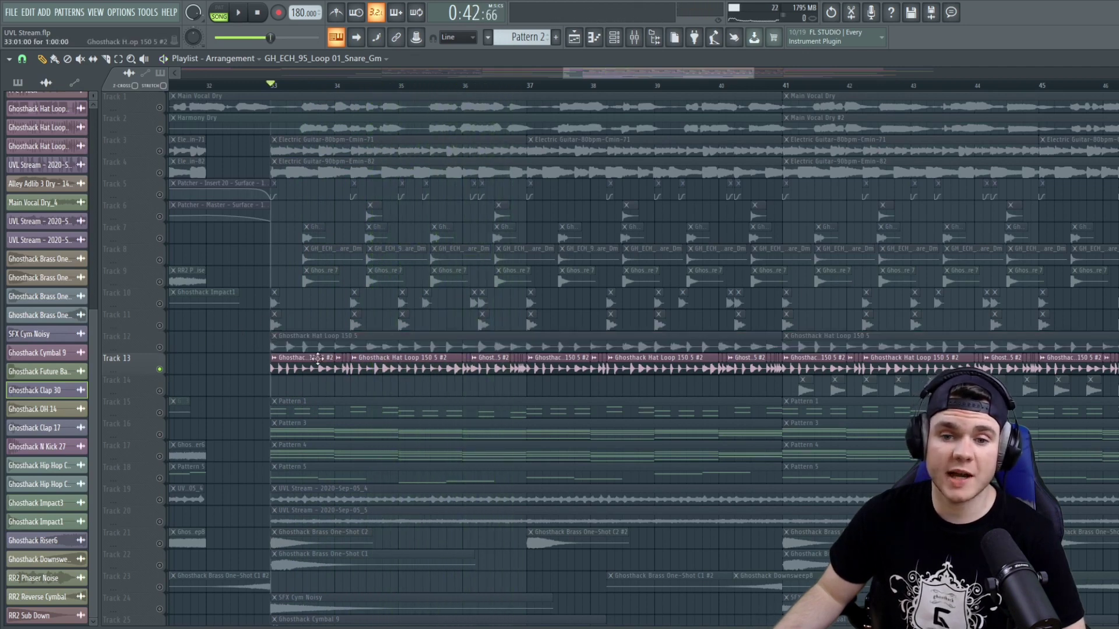
pyautogui.press('space')
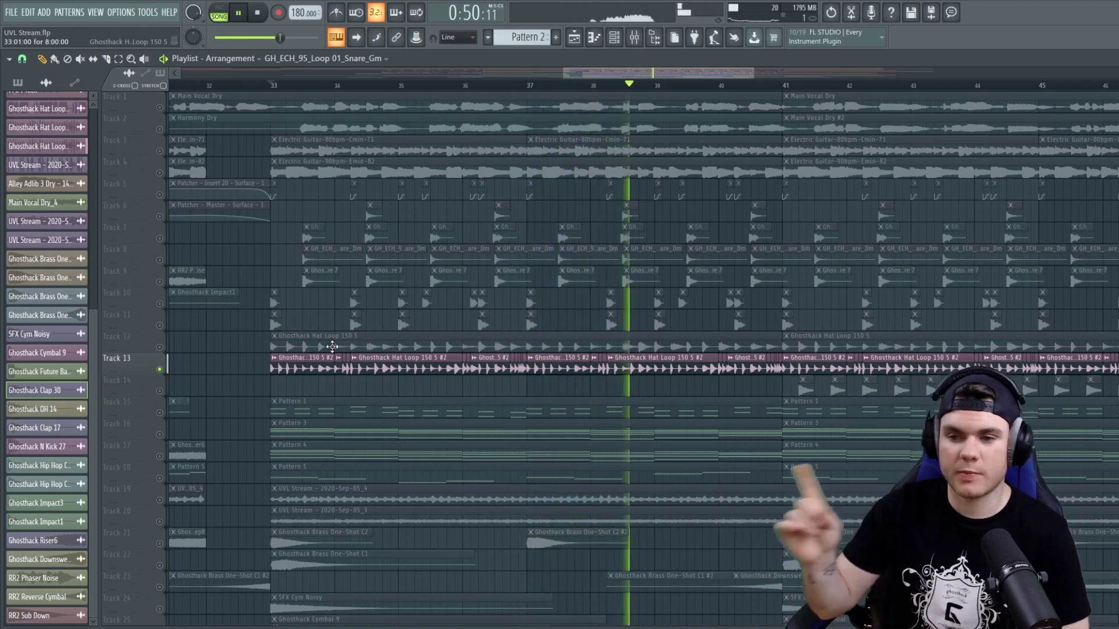
pyautogui.press('space')
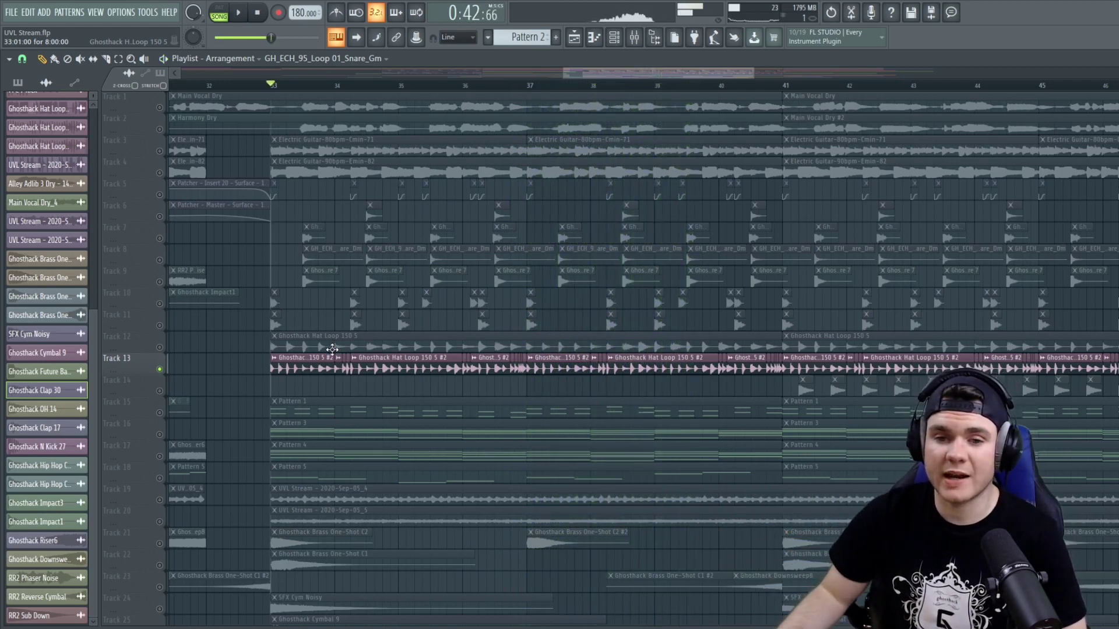
# - Solo Track 12 instead, audition its Ghosthack Hat Loop 150 S from bar 33, and select that clip's source
pyautogui.click(161, 349)
pyautogui.press('space')
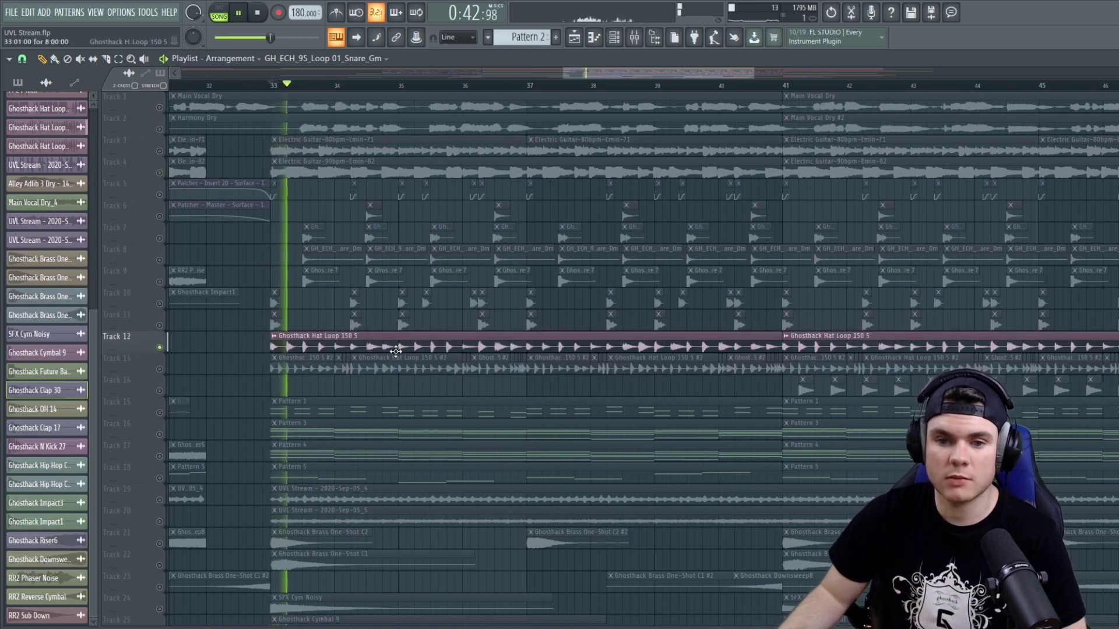
pyautogui.doubleClick(395, 347)
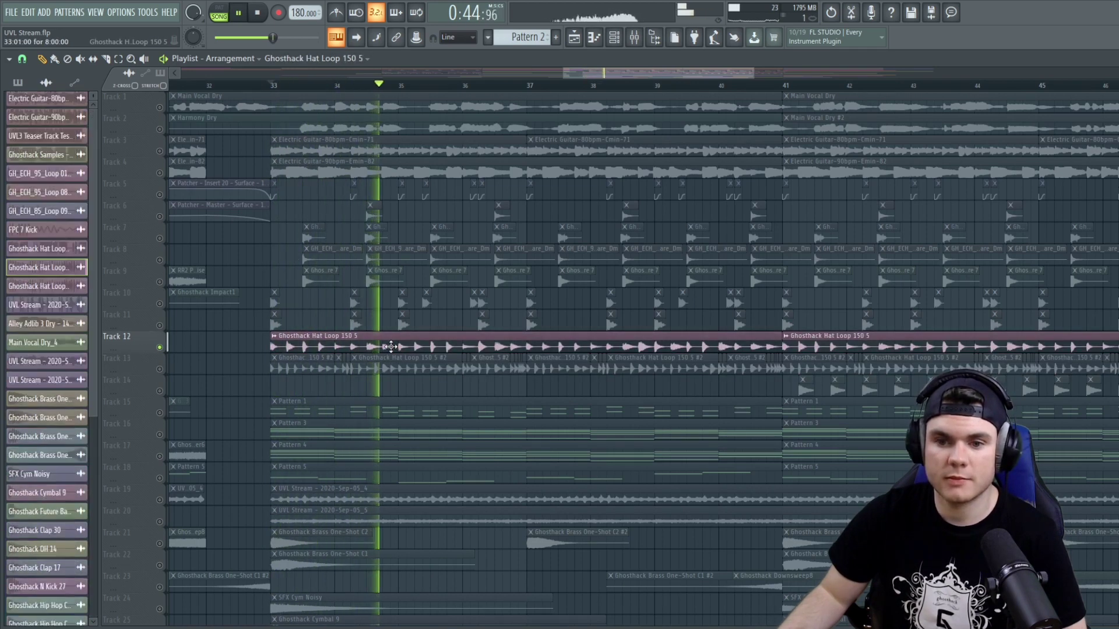
pyautogui.click(386, 61)
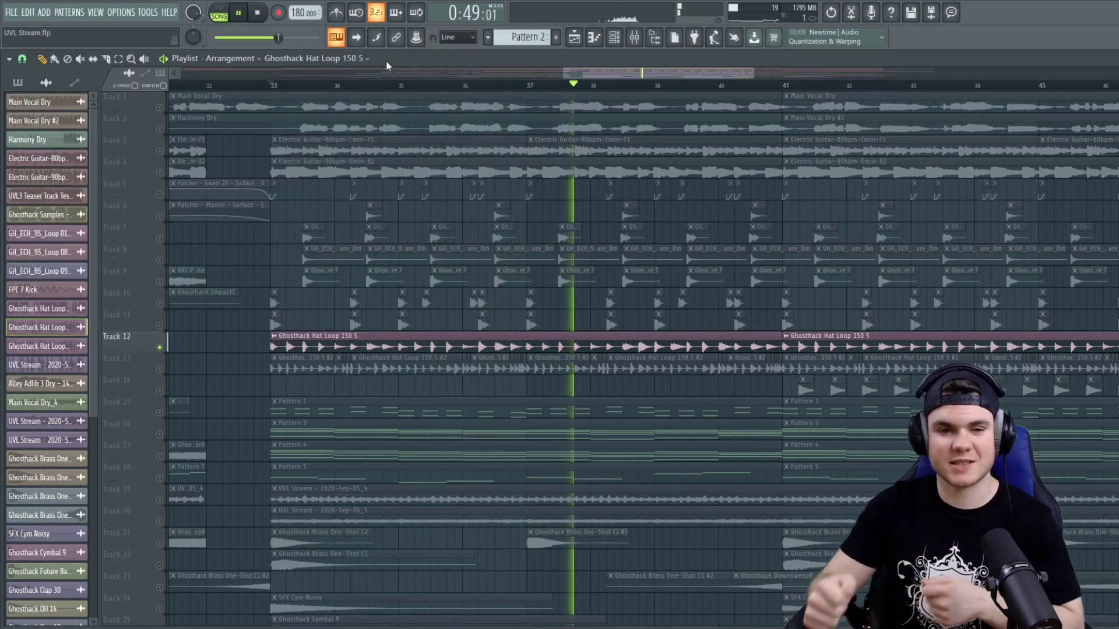
pyautogui.press('space')
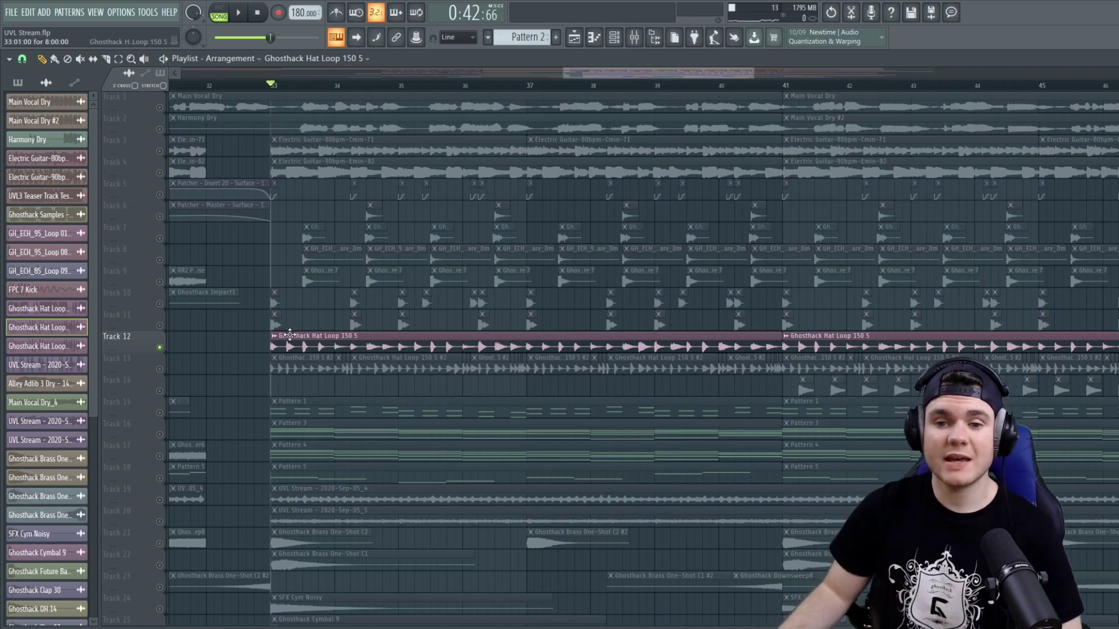
# - Solo Track 13 and audition its chopped Ghosthack Hat Loop 150 S #2 clips from bar 33
pyautogui.click(162, 363)
pyautogui.press('space')
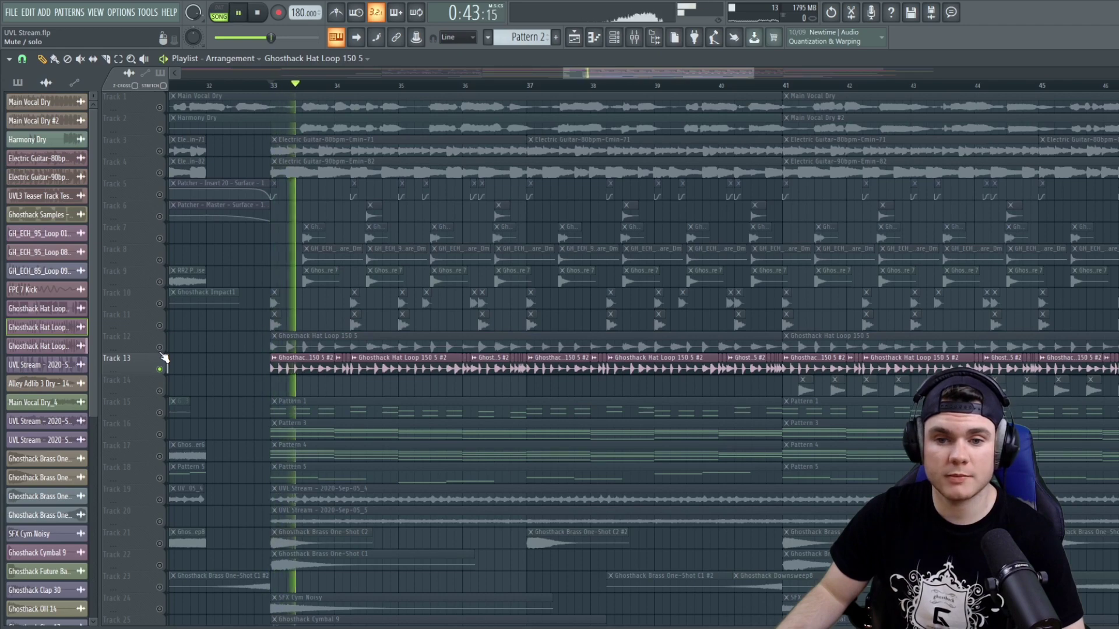
pyautogui.press('space')
# - Turn all tracks back on and play the full mix of the earlier section from bar 17
pyautogui.rightClick(162, 358)
pyautogui.hscroll(-5, 546, 85)
pyautogui.hscroll(-9, 499, 93)
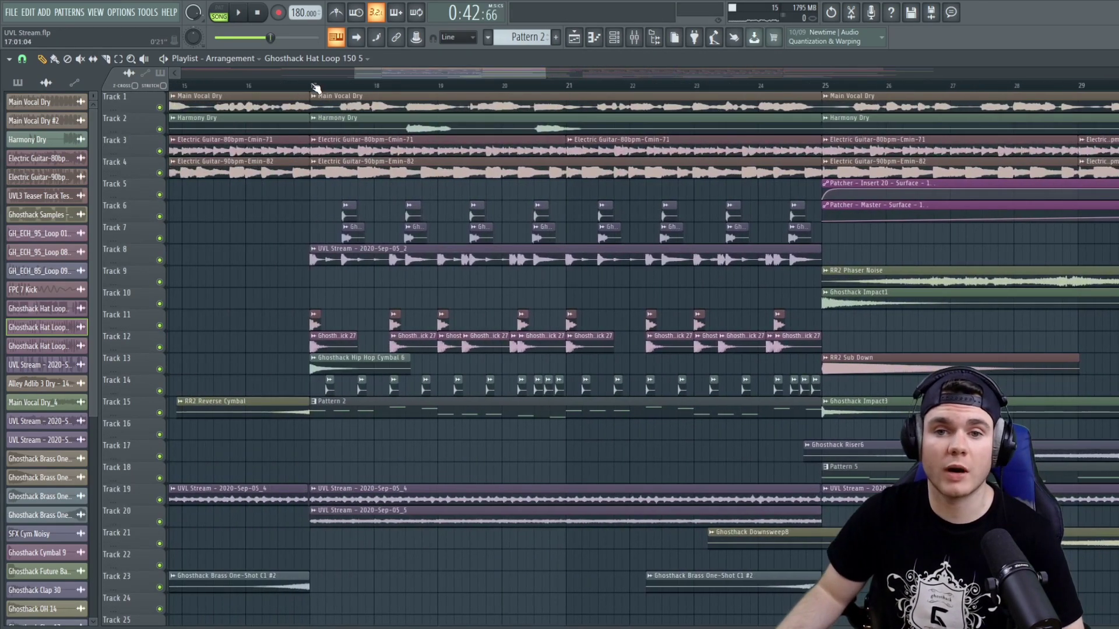
pyautogui.press('space')
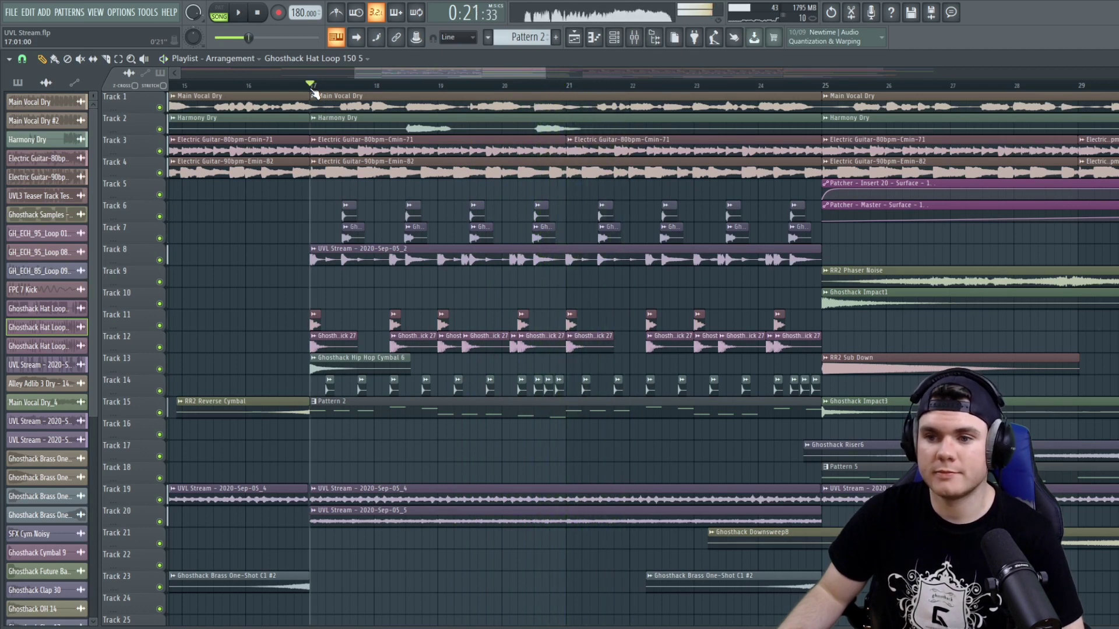
pyautogui.press('space')
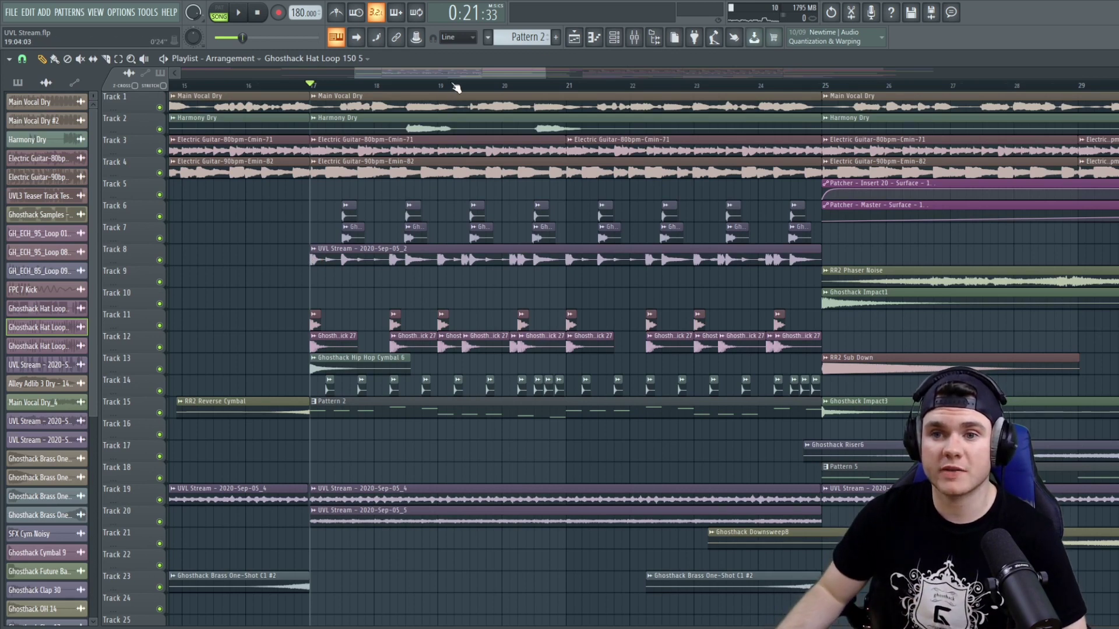
# - Solo the Track 12 kick and audition it from bar 17, bringing in the Track 7 clap during playback
pyautogui.scroll(-3, 456, 87)
pyautogui.scroll(3, 384, 75)
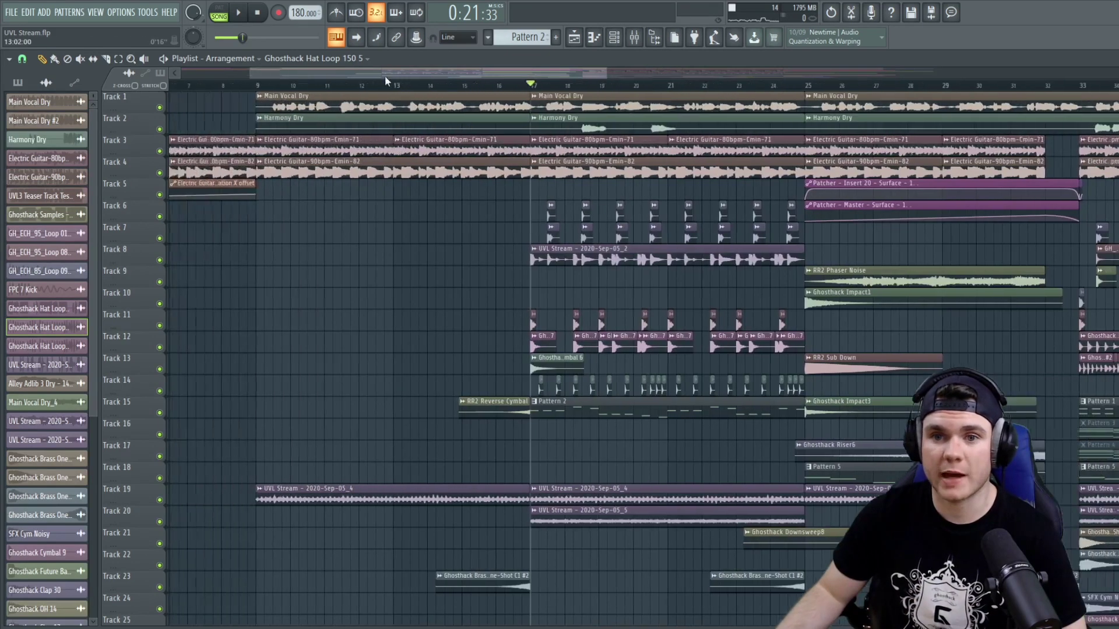
pyautogui.scroll(2, 439, 89)
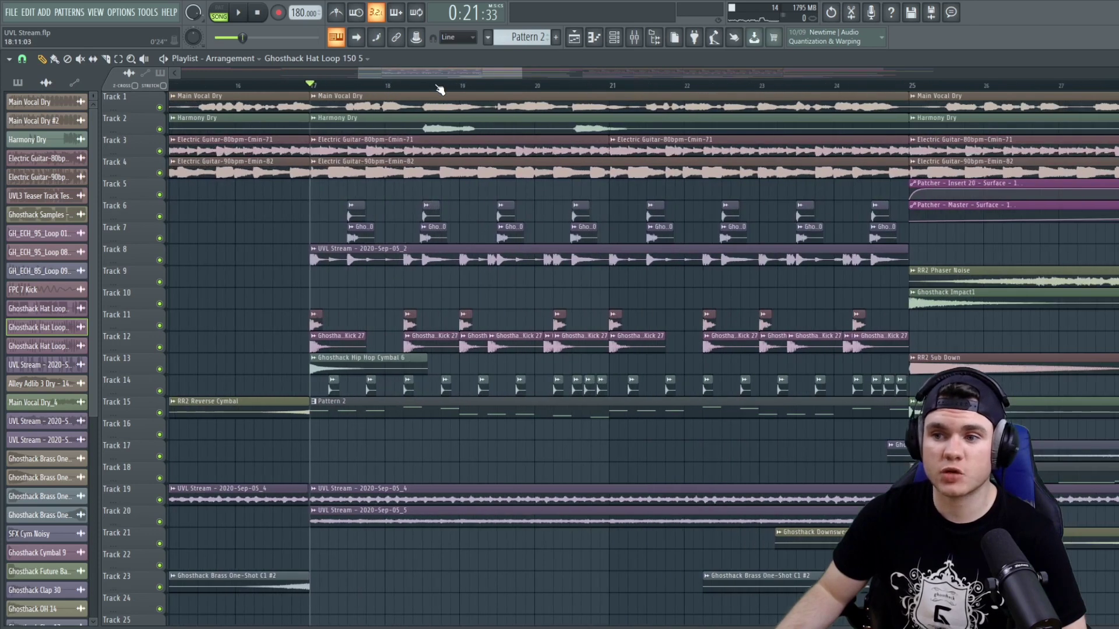
pyautogui.moveTo(421, 69); pyautogui.dragTo(430, 71)
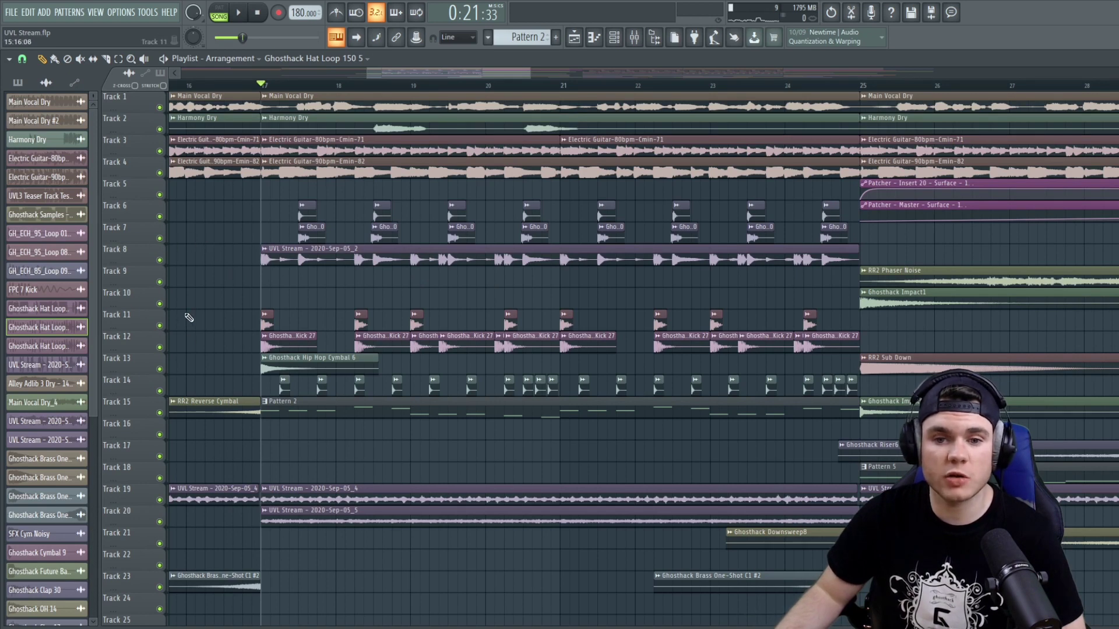
pyautogui.rightClick(161, 348)
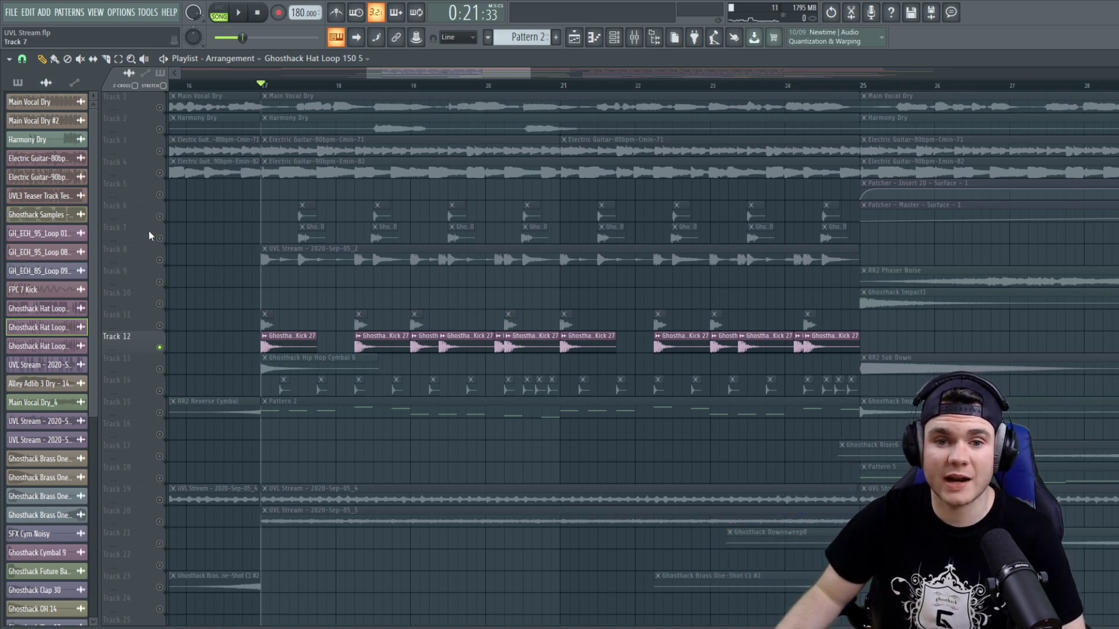
pyautogui.press('space')
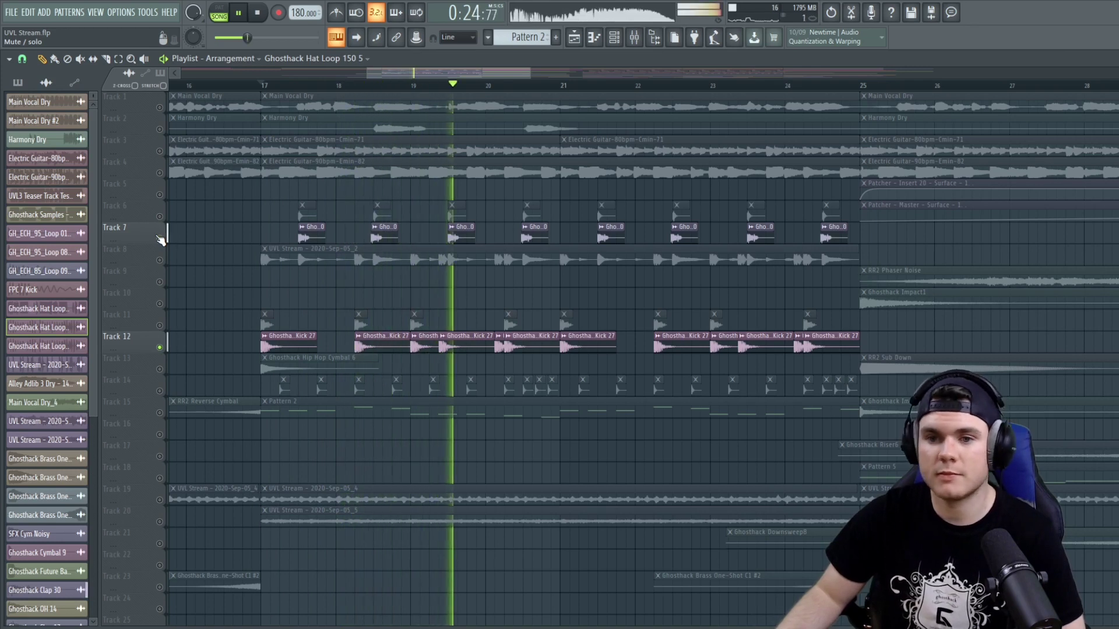
pyautogui.press('space')
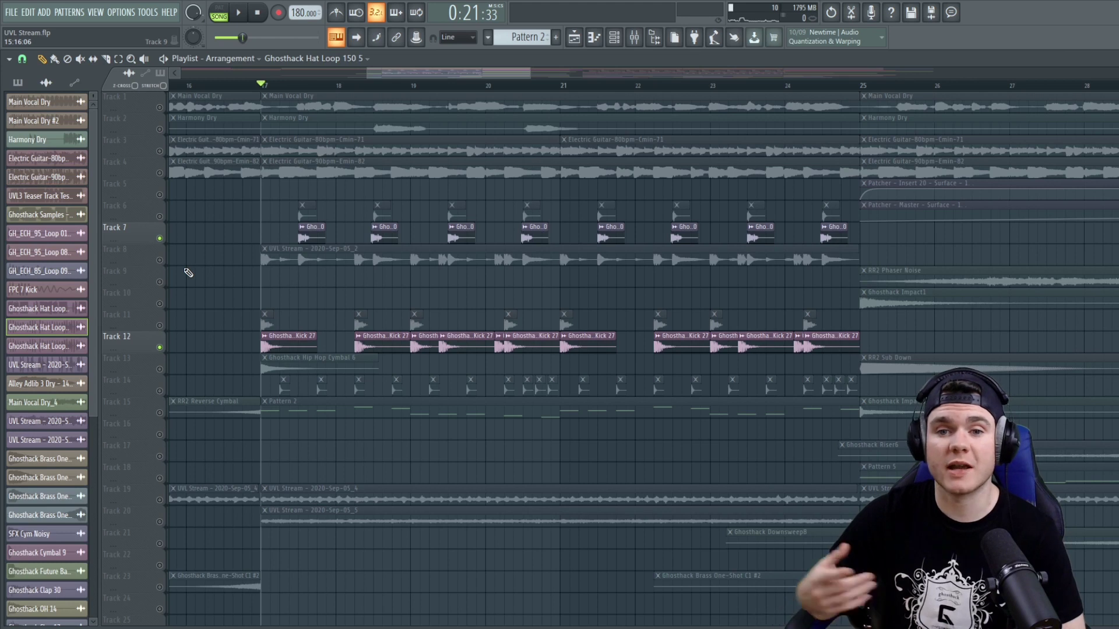
# - Solo the short kick layer on Track 11 and audition it on its own from bar 17
pyautogui.rightClick(161, 327)
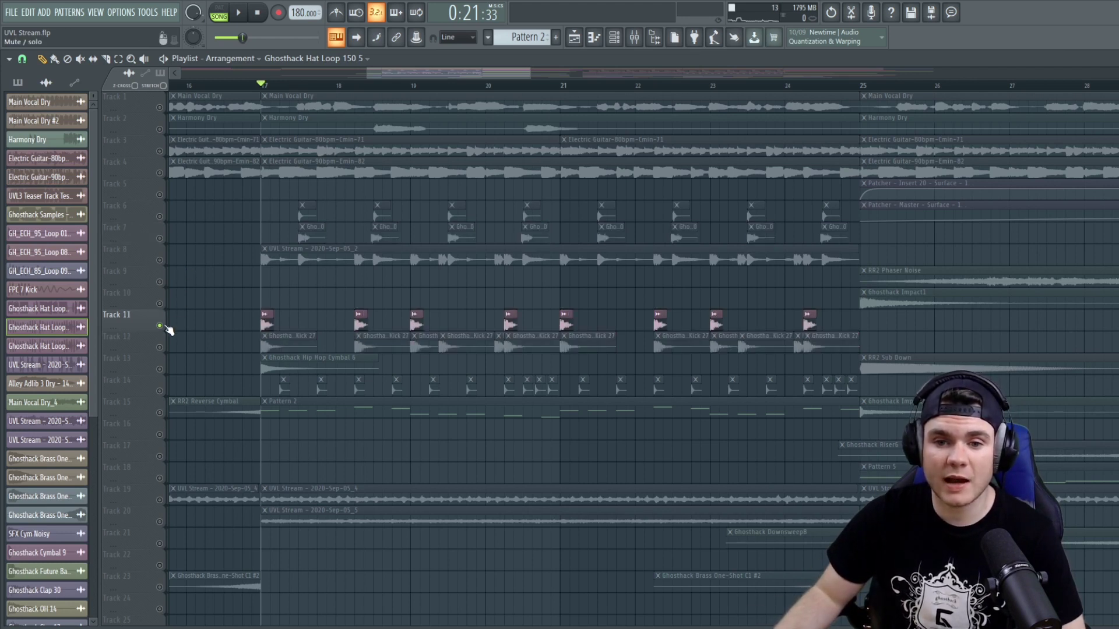
pyautogui.press('space')
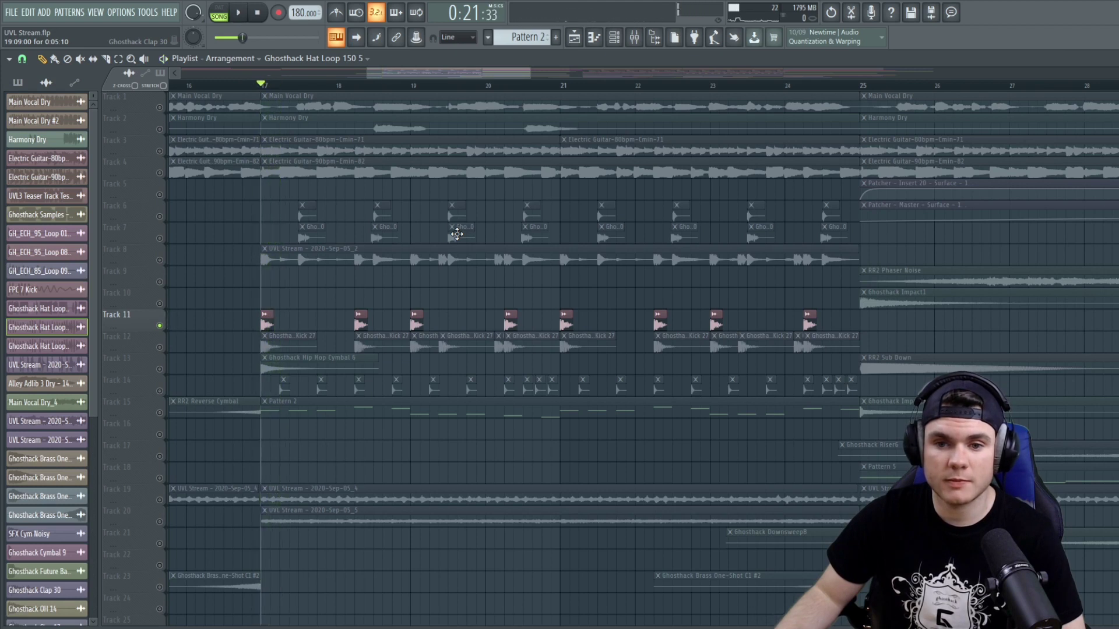
pyautogui.press('space')
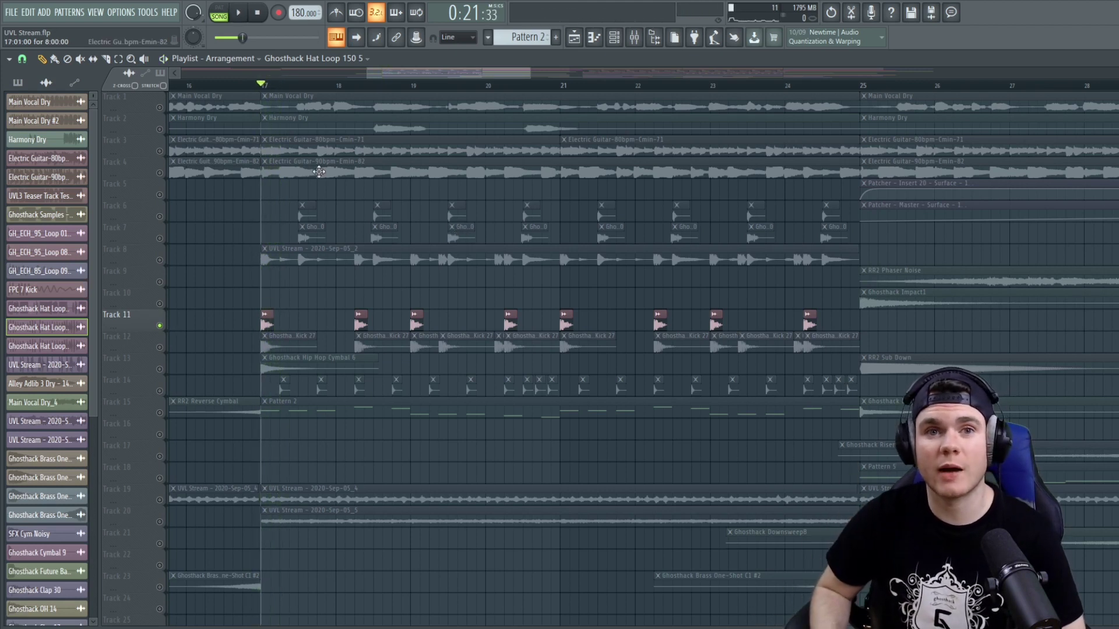
pyautogui.press('space')
pyautogui.press('space')
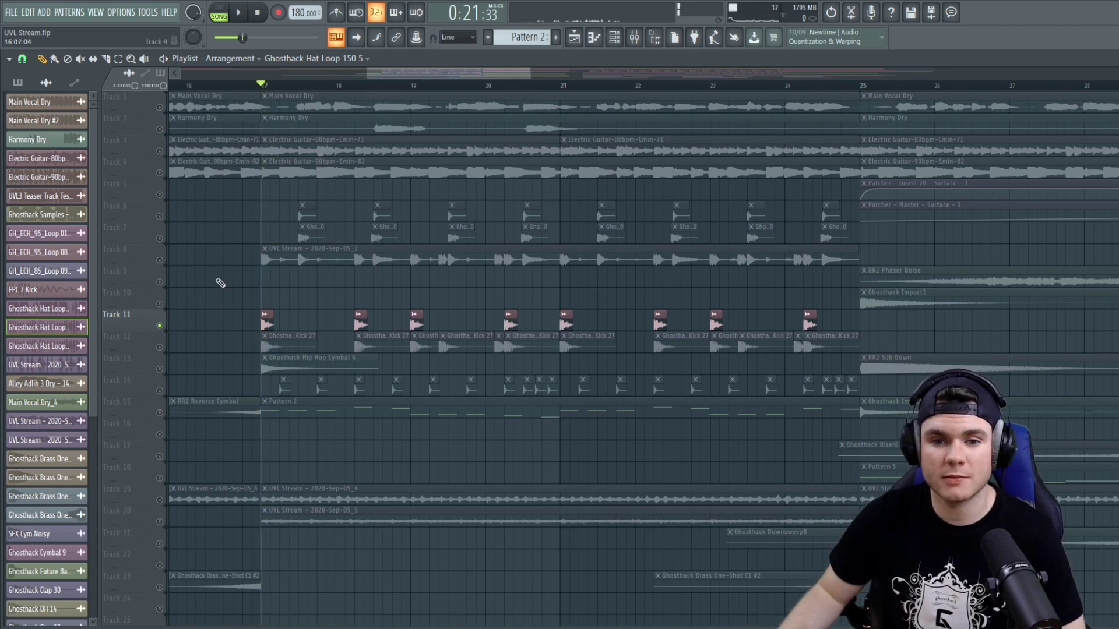
# - Unmute Track 12 alongside Track 11 and audition the two kick layers together from bar 17
pyautogui.click(159, 348)
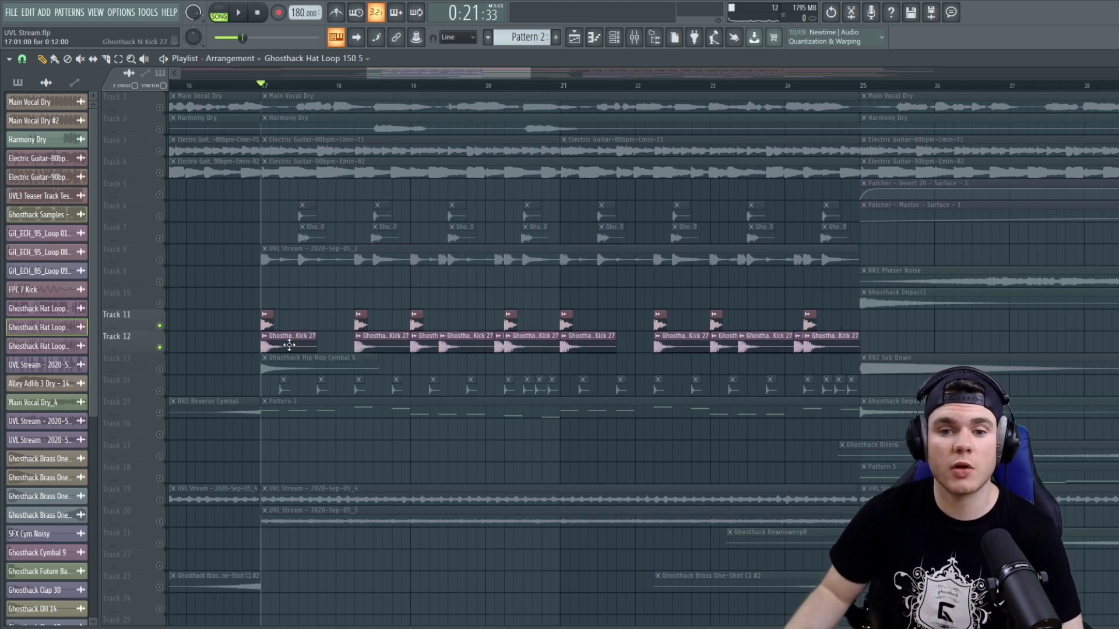
pyautogui.press('space')
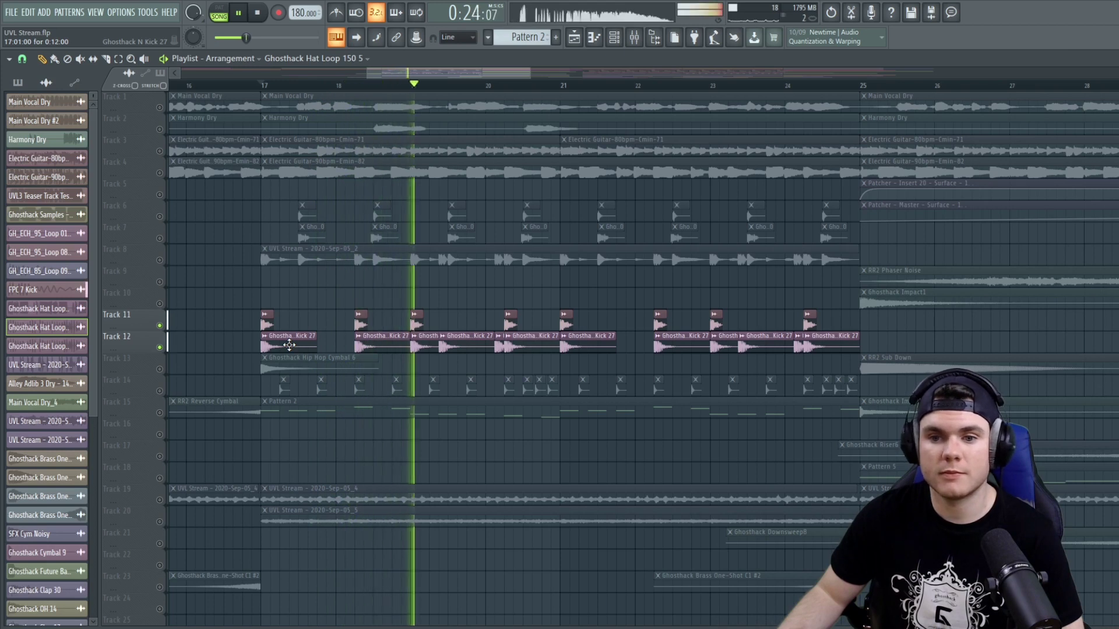
pyautogui.press('space')
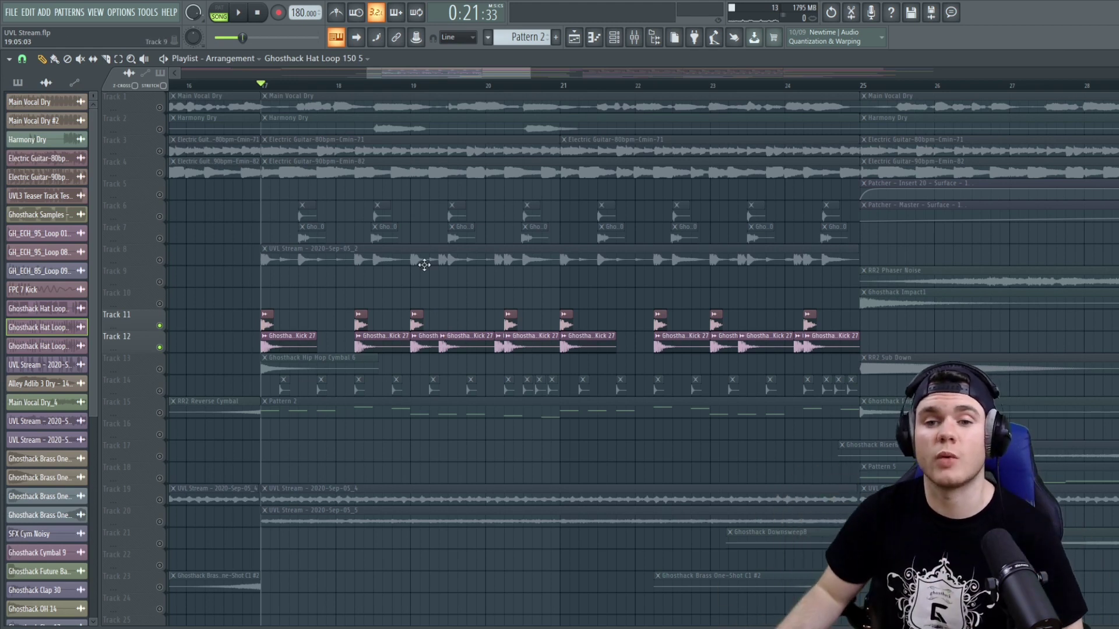
# - Solo the clap on Track 7 and audition it on its own
pyautogui.rightClick(159, 238)
pyautogui.press('space')
pyautogui.press('space')
# - Solo the Track 6 clap layer, audition it, and turn all the tracks back on
pyautogui.click(161, 217)
pyautogui.rightClick(164, 218)
pyautogui.press('space')
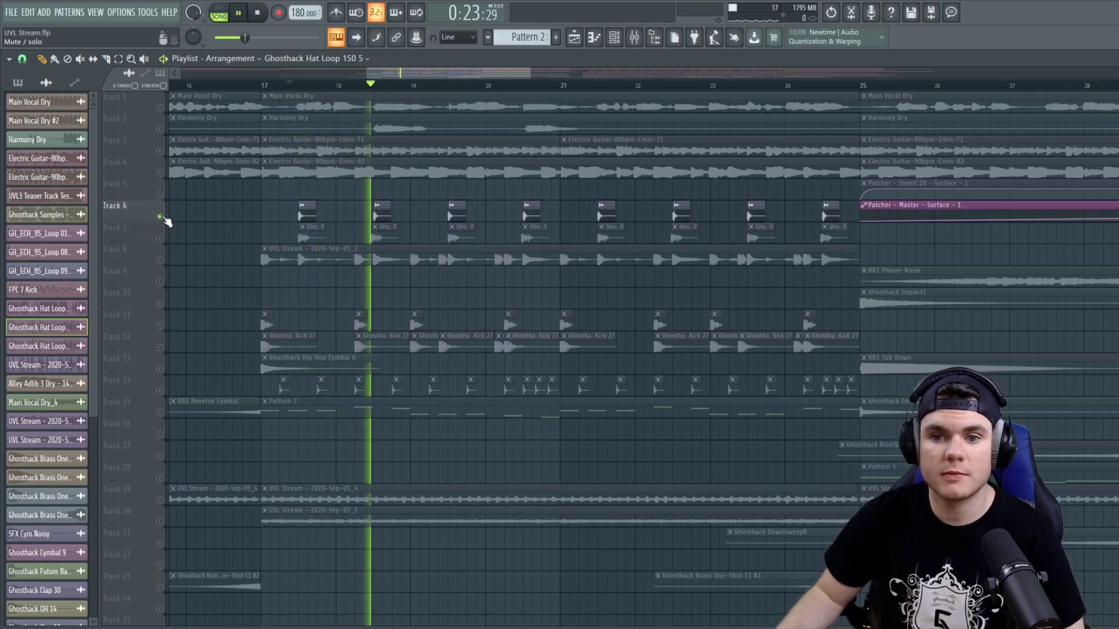
pyautogui.press('space')
pyautogui.rightClick(164, 218)
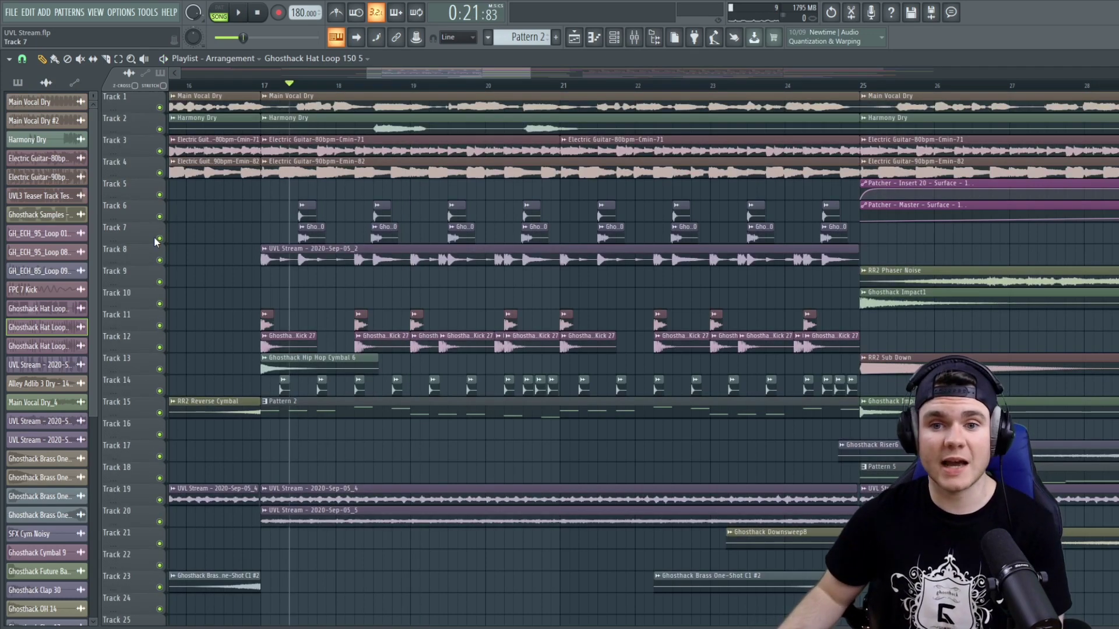
# - Solo the claps on Tracks 7 and 6 in turn, then audition Track 7 from the first clap in bar 17
pyautogui.rightClick(156, 241)
pyautogui.press('Escape')
pyautogui.rightClick(161, 239)
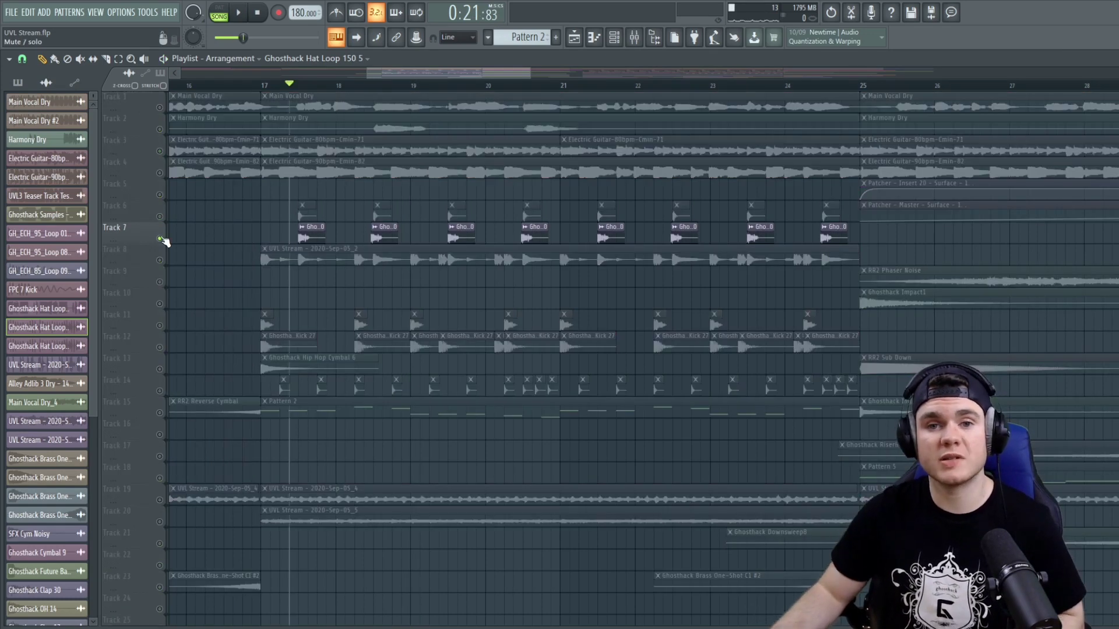
pyautogui.rightClick(166, 217)
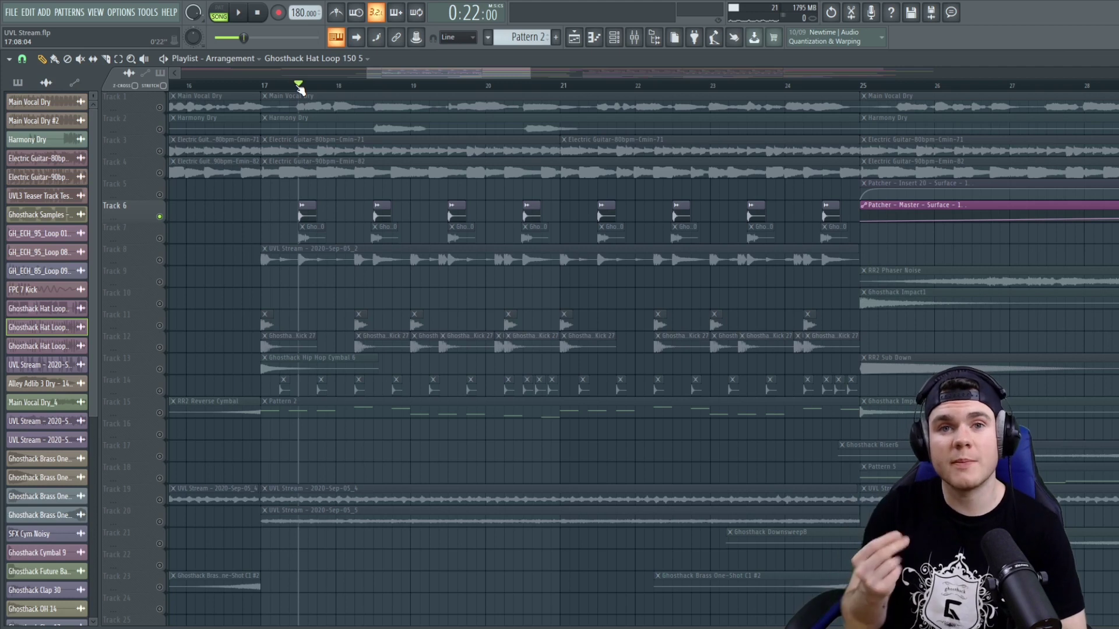
pyautogui.rightClick(163, 238)
pyautogui.press('space')
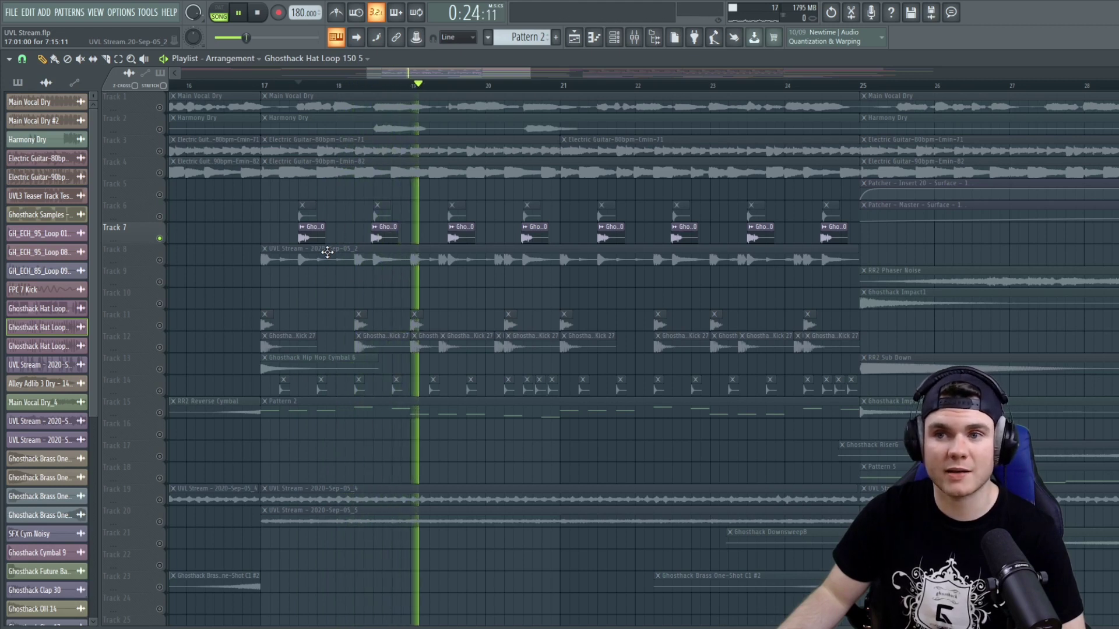
pyautogui.press('space')
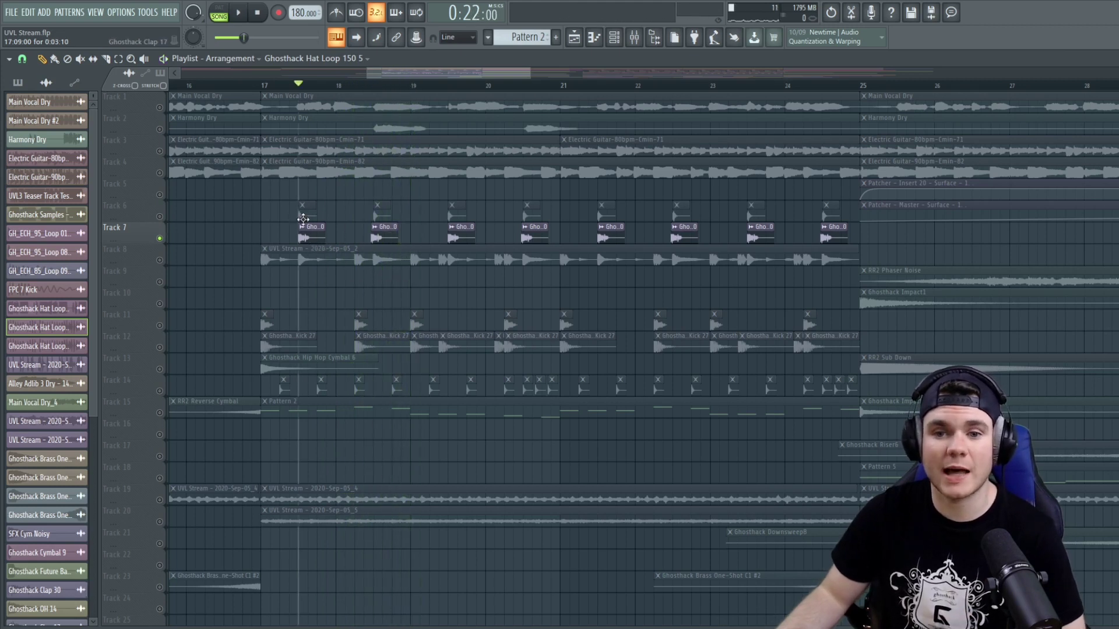
# - Unmute Track 6 alongside Track 7 and audition both clap layers together from the first clap hit
pyautogui.click(161, 216)
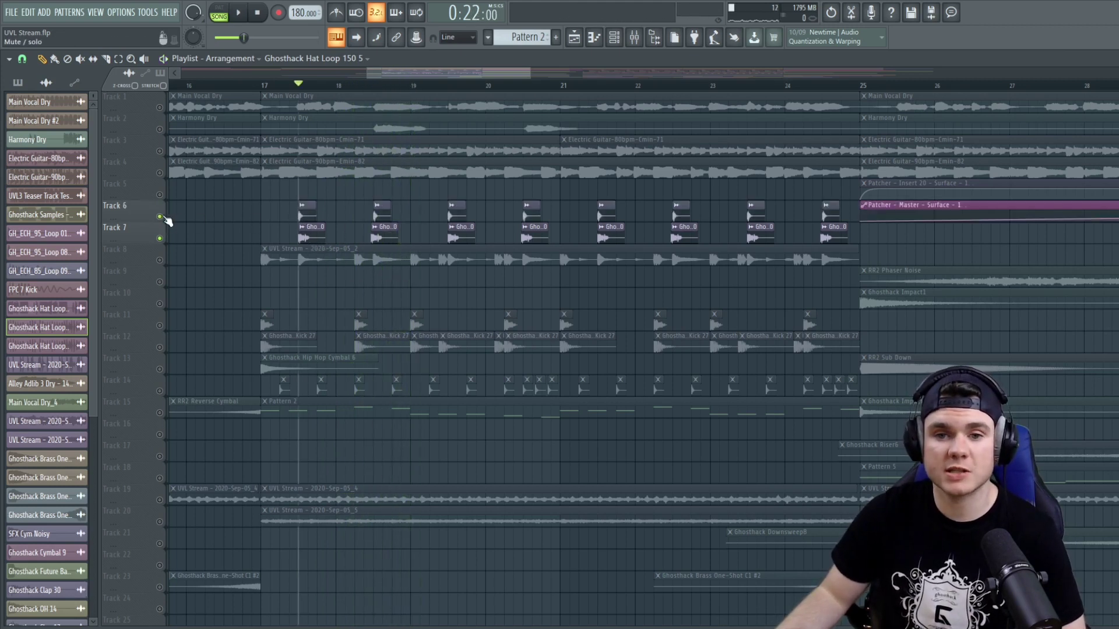
pyautogui.press('space')
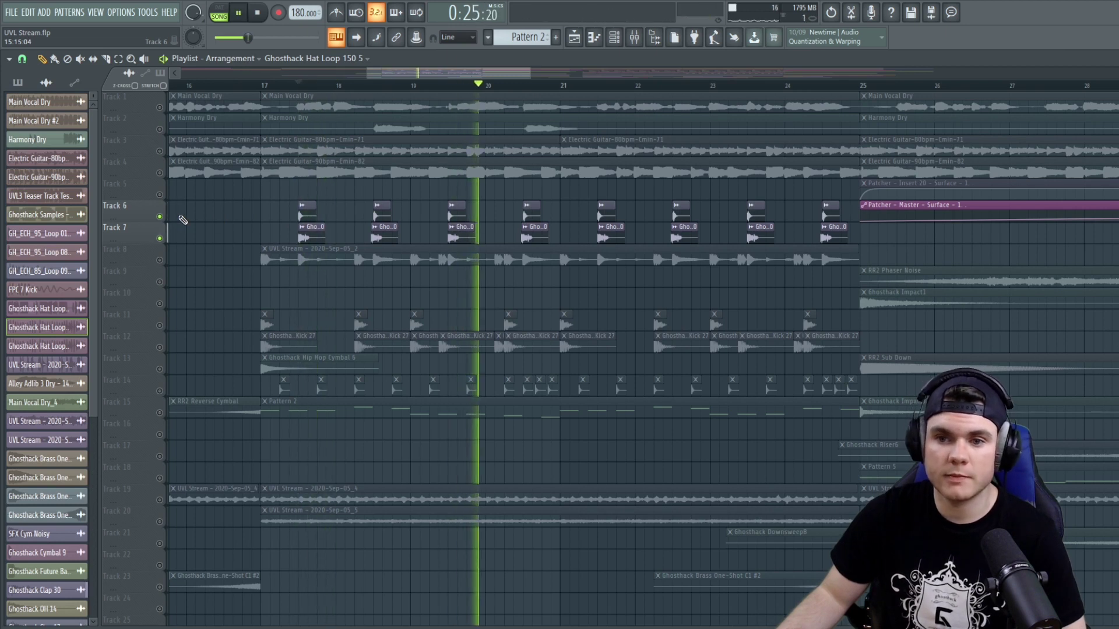
pyautogui.press('space')
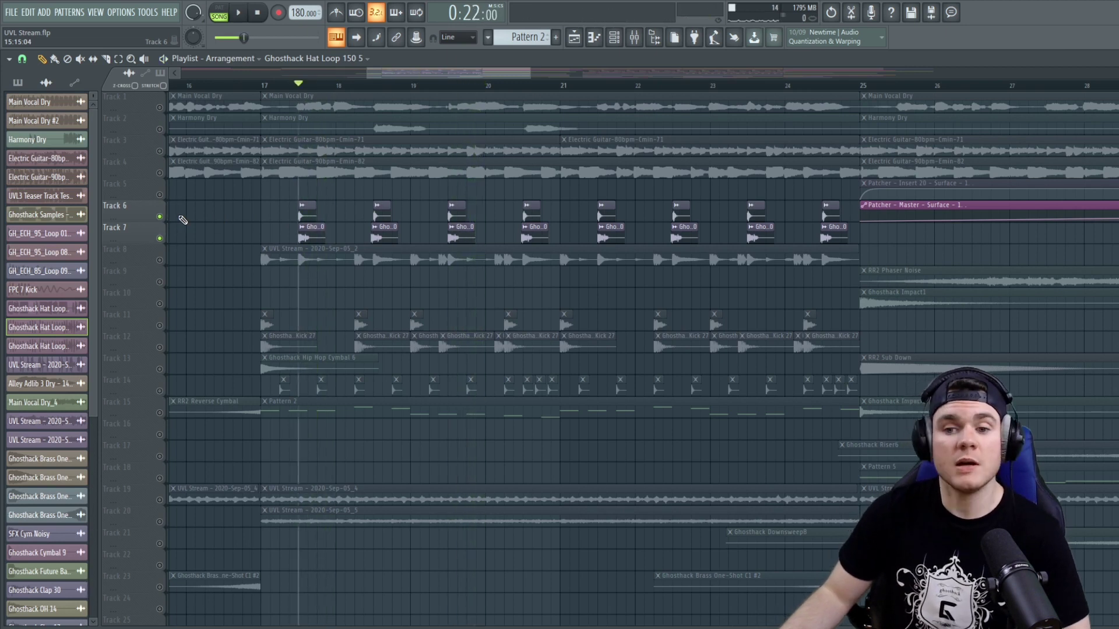
# - Solo the UVL Stream - 2020-Sep-05_2 clip on Track 8, audition it from bar 17, and open the mixer
pyautogui.click(163, 263)
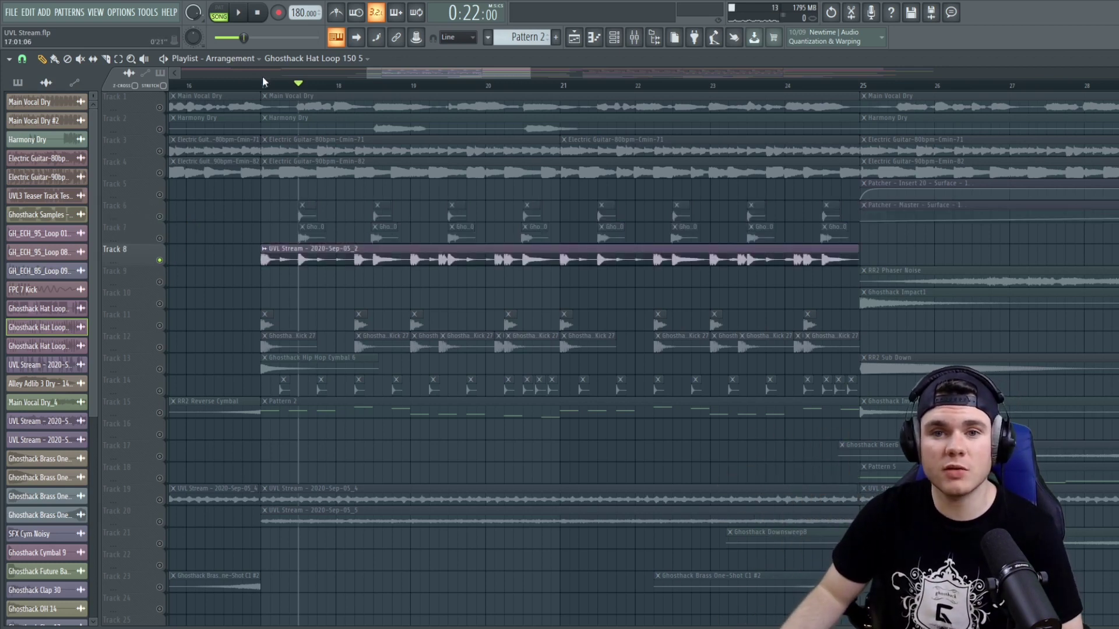
pyautogui.press('space')
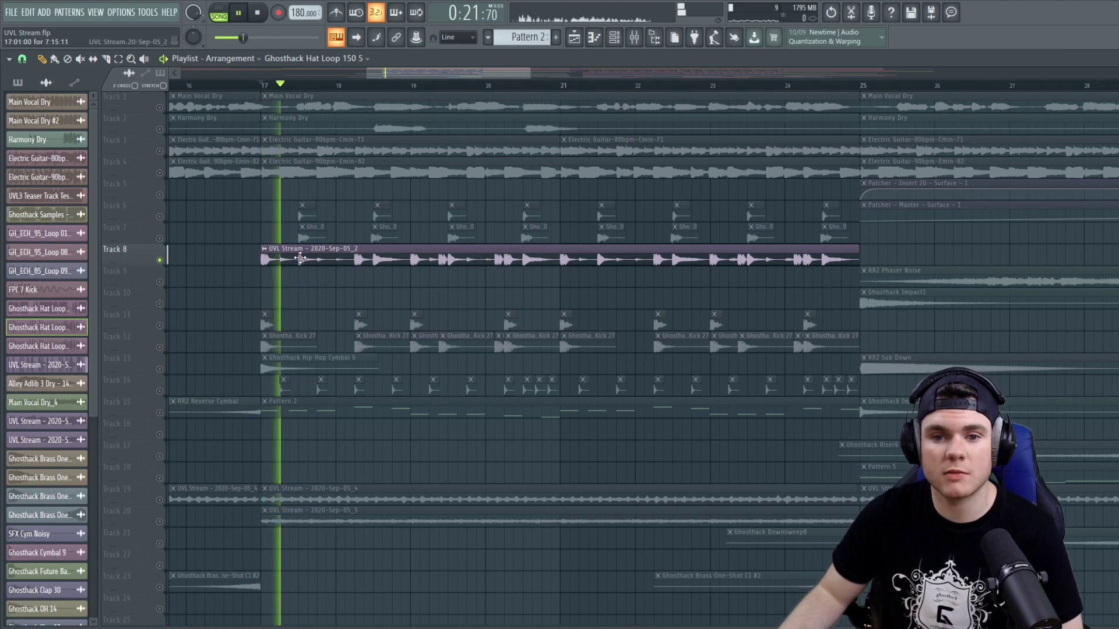
pyautogui.click(638, 44)
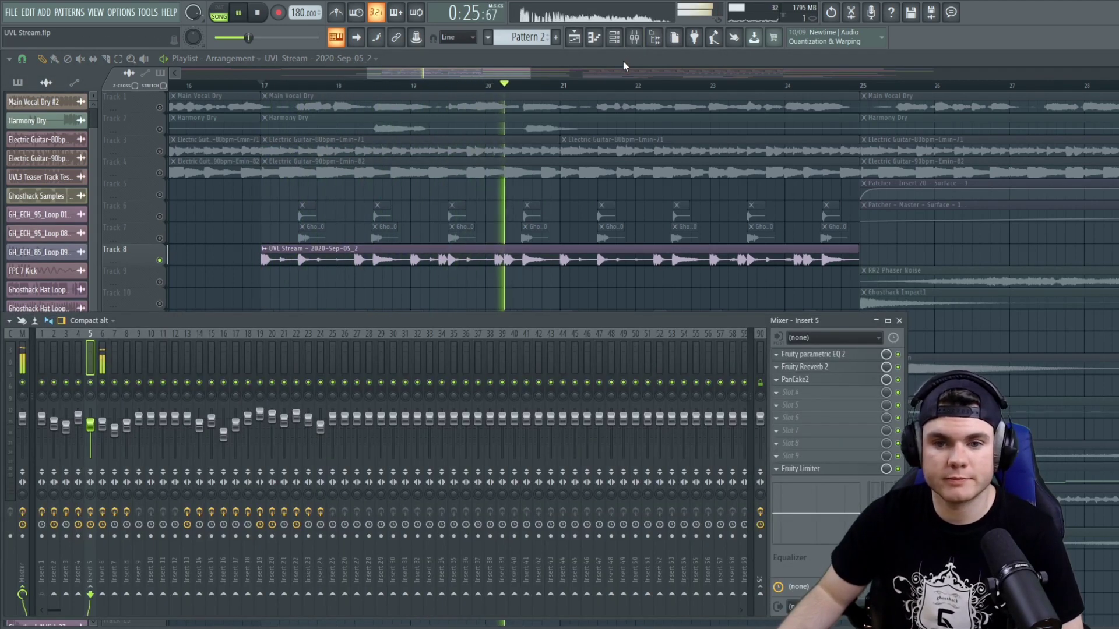
pyautogui.press('space')
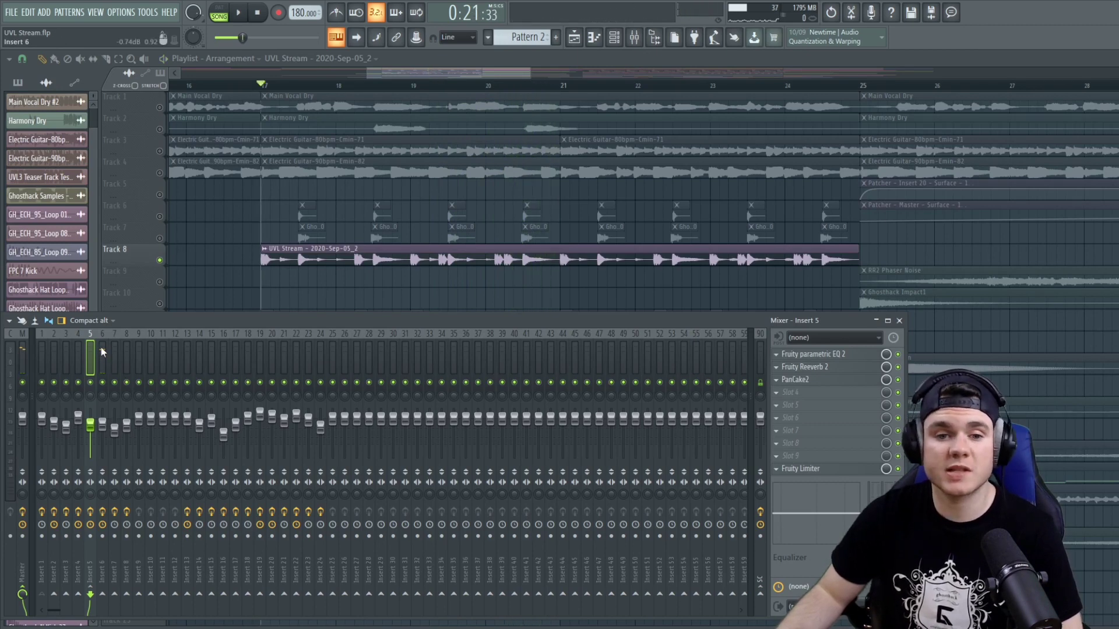
# - Open Krush on mixer Insert 6, bypass the insert's effects, and switch only Krush back on while auditioning the Track 8 drums
pyautogui.click(101, 351)
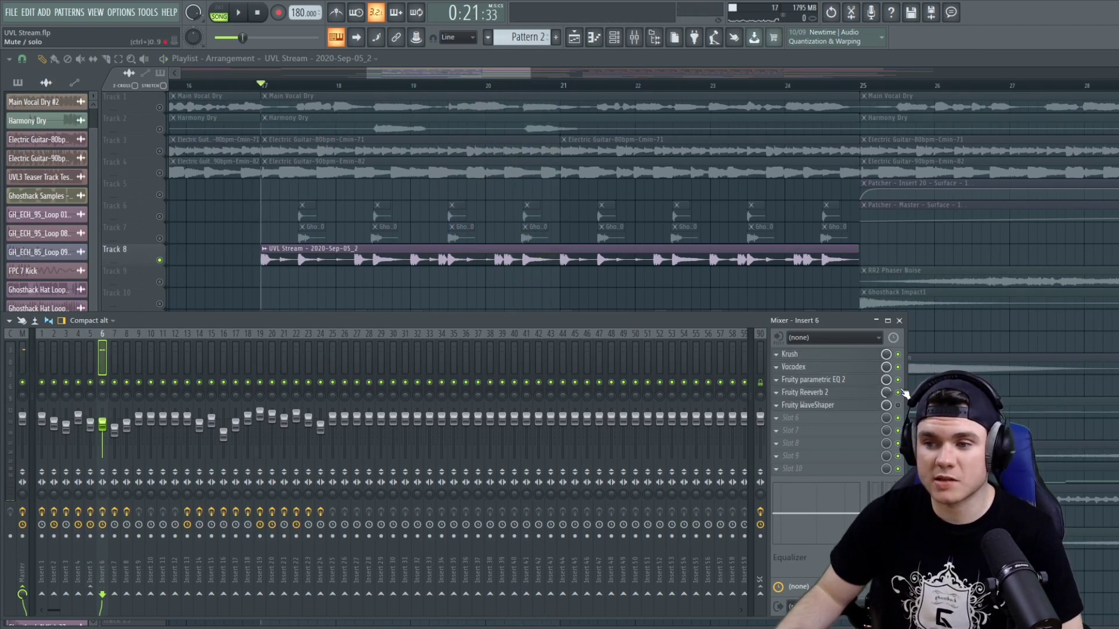
pyautogui.click(873, 355)
pyautogui.press('space')
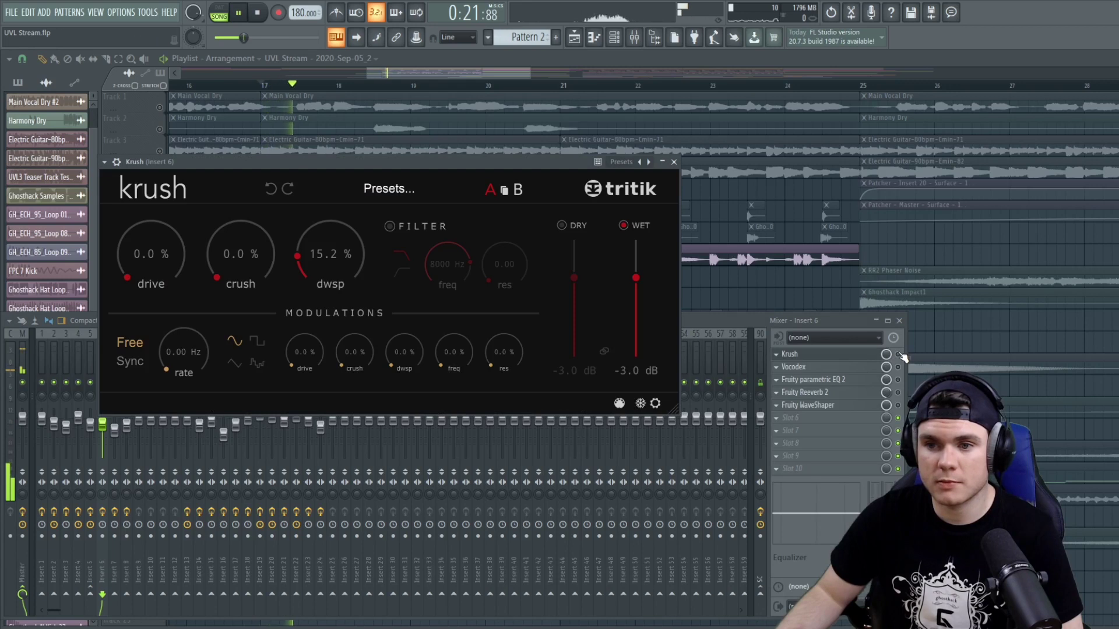
pyautogui.click(901, 356)
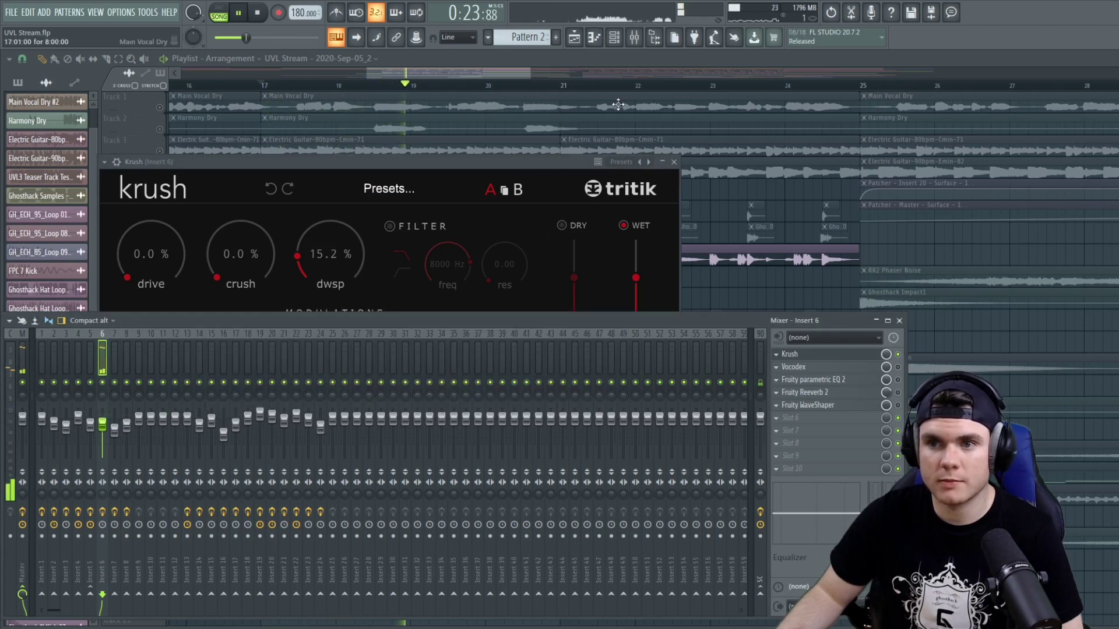
pyautogui.click(375, 164)
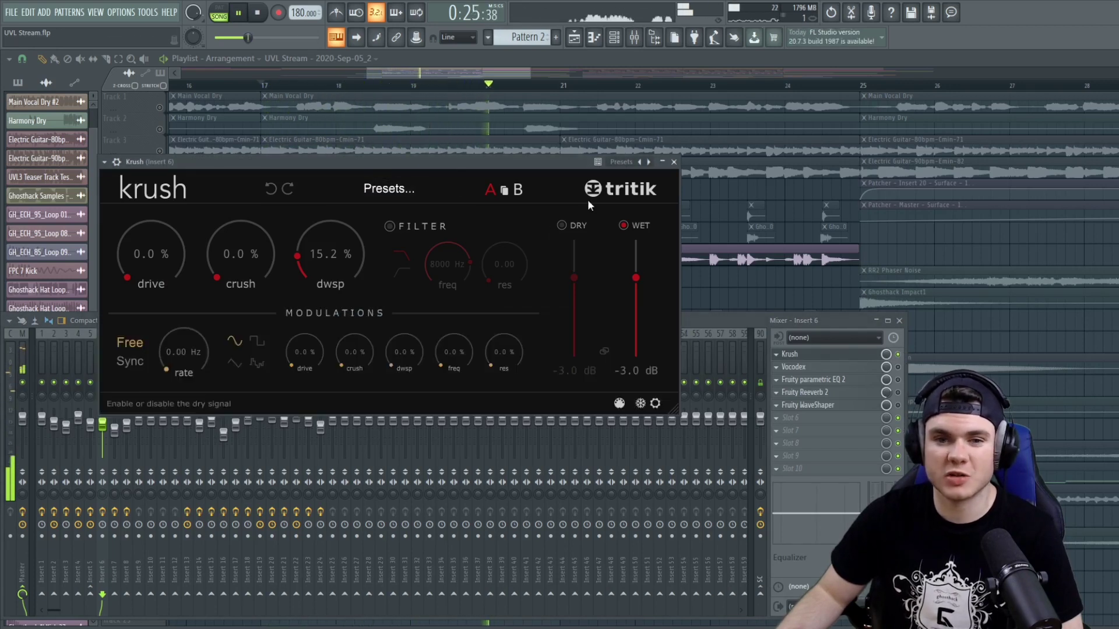
pyautogui.press('space')
# - Close Krush, switch on Vocodex on mixer Insert 6, and audition the Track 8 drums with its window open
pyautogui.click(826, 356)
pyautogui.click(857, 367)
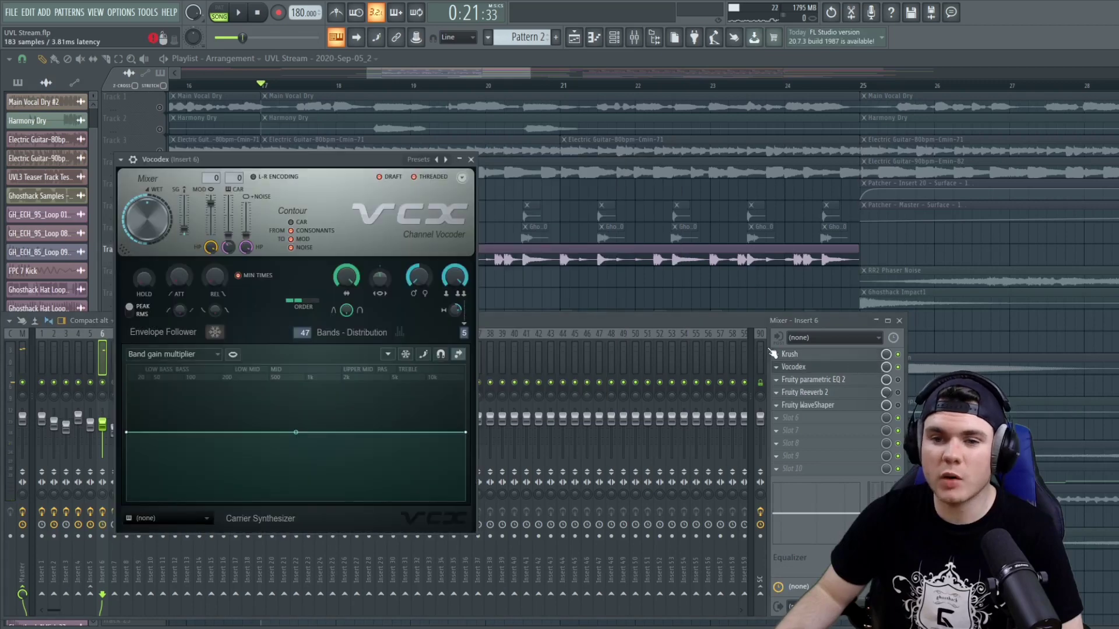
pyautogui.moveTo(323, 173); pyautogui.dragTo(341, 199)
pyautogui.press('space')
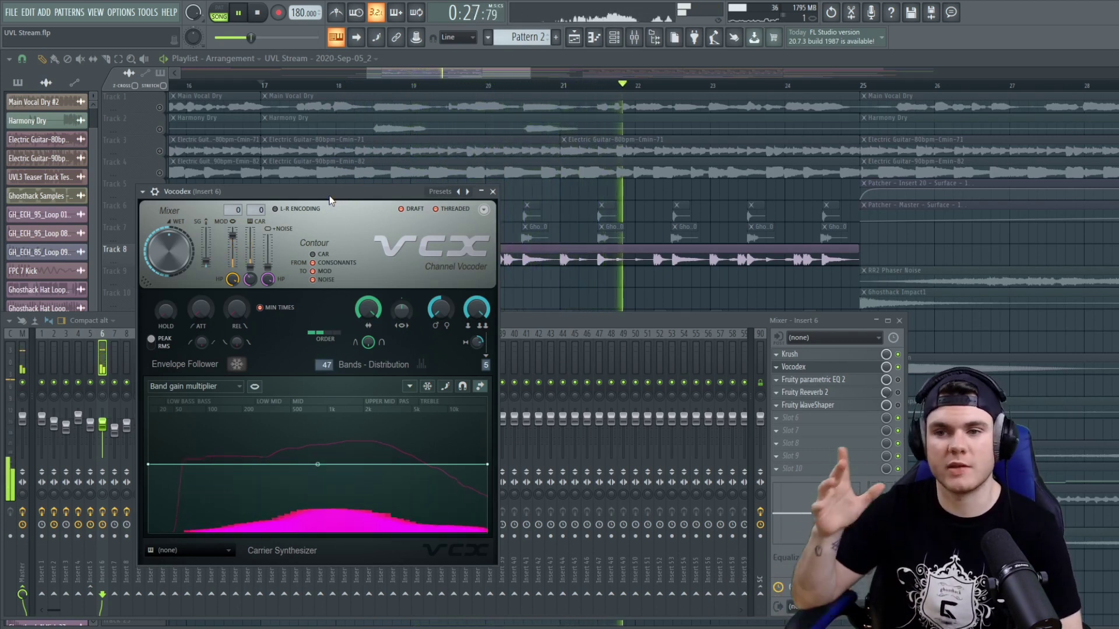
pyautogui.click(816, 368)
pyautogui.press('space')
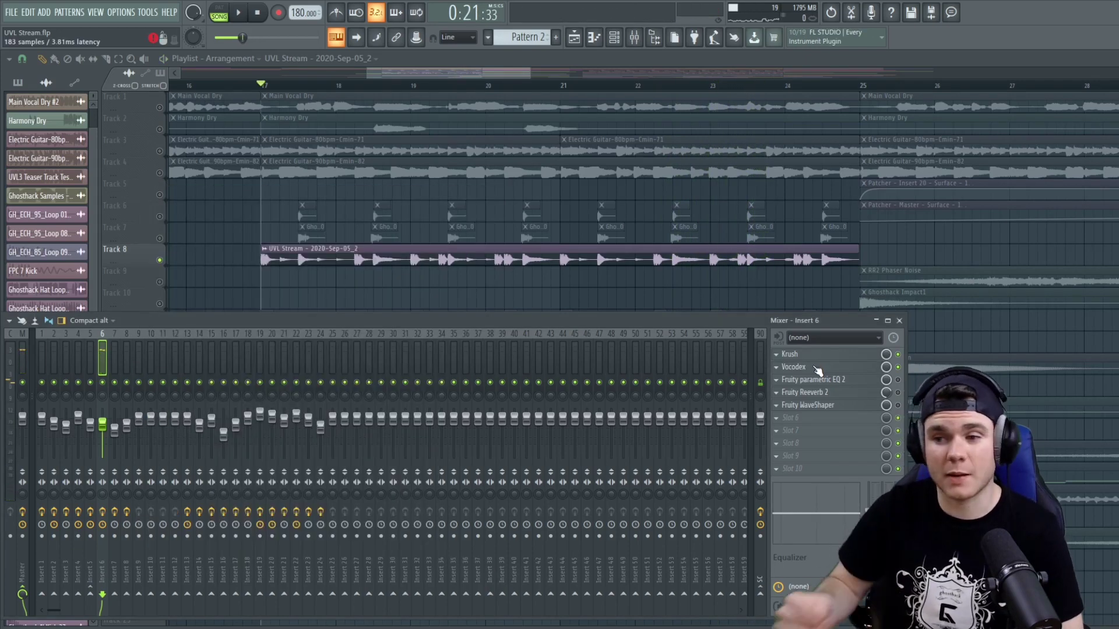
# - Switch on Fruity parametric EQ 2 on Insert 6 and inspect its curve while auditioning the Track 8 drums
pyautogui.click(874, 382)
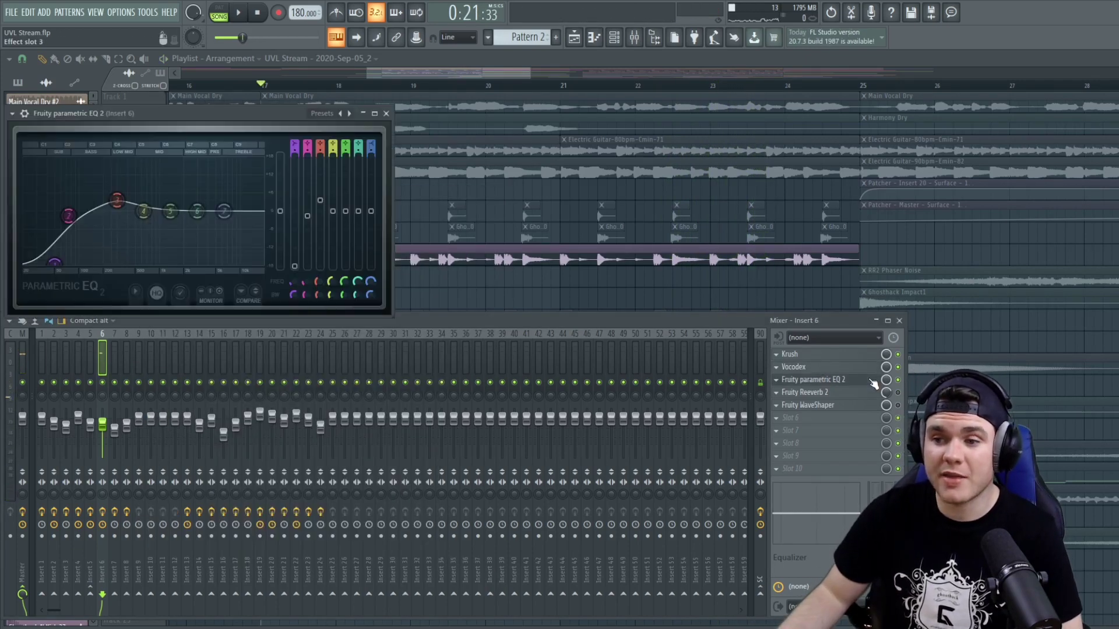
pyautogui.moveTo(240, 129); pyautogui.dragTo(354, 220)
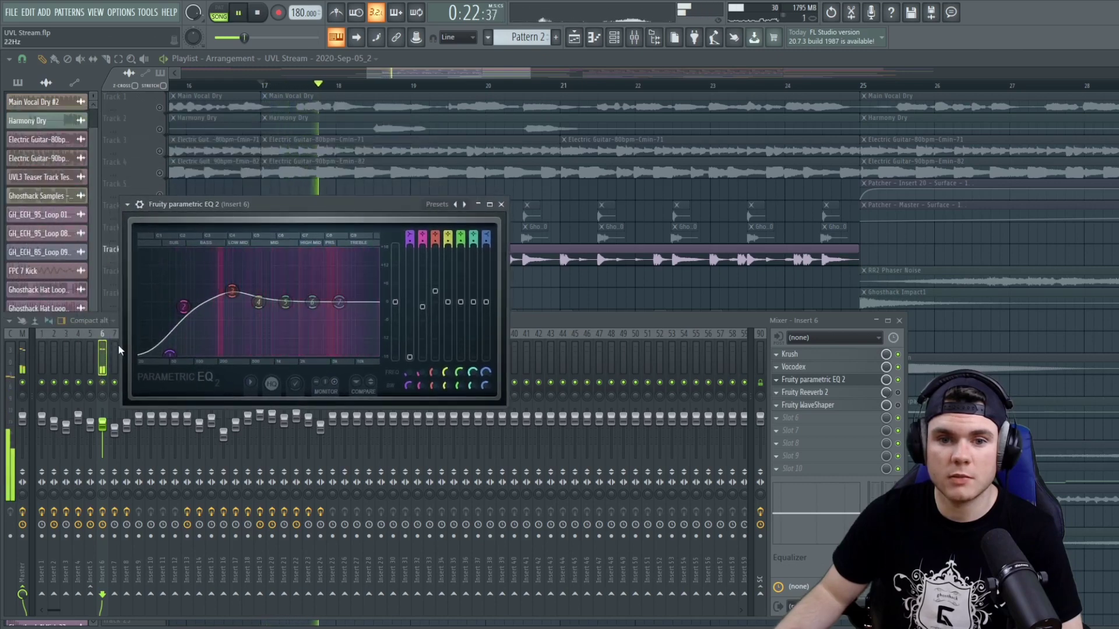
pyautogui.click(830, 379)
# - Switch on Fruity Reeverb 2 on Insert 6, inspect its settings, and audition the Track 8 drums through it
pyautogui.click(854, 394)
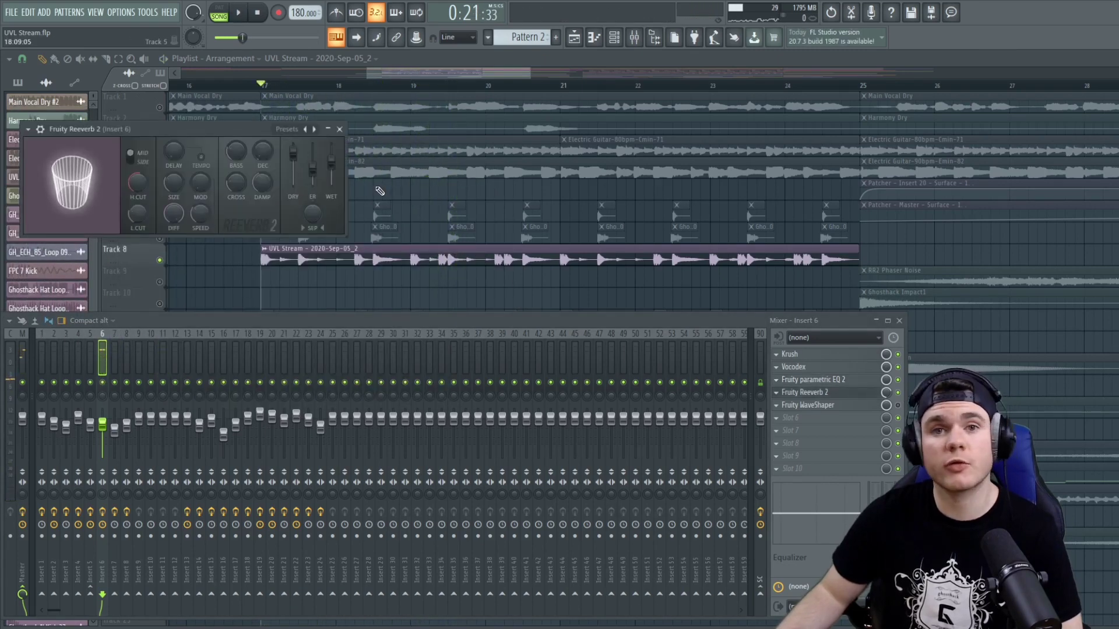
pyautogui.press('space')
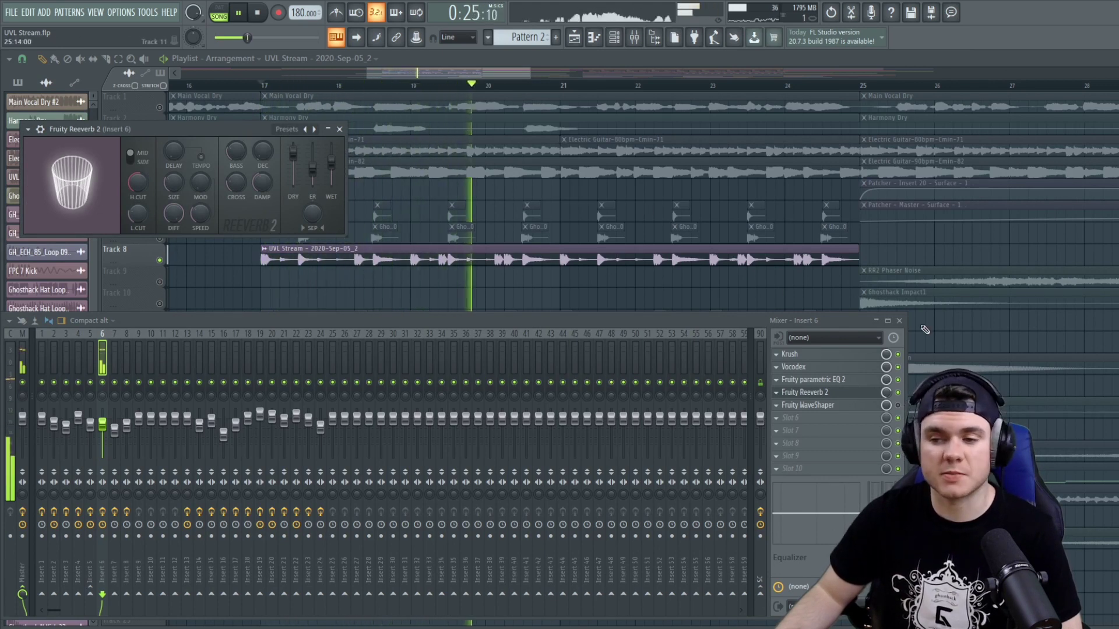
pyautogui.click(854, 392)
pyautogui.press('space')
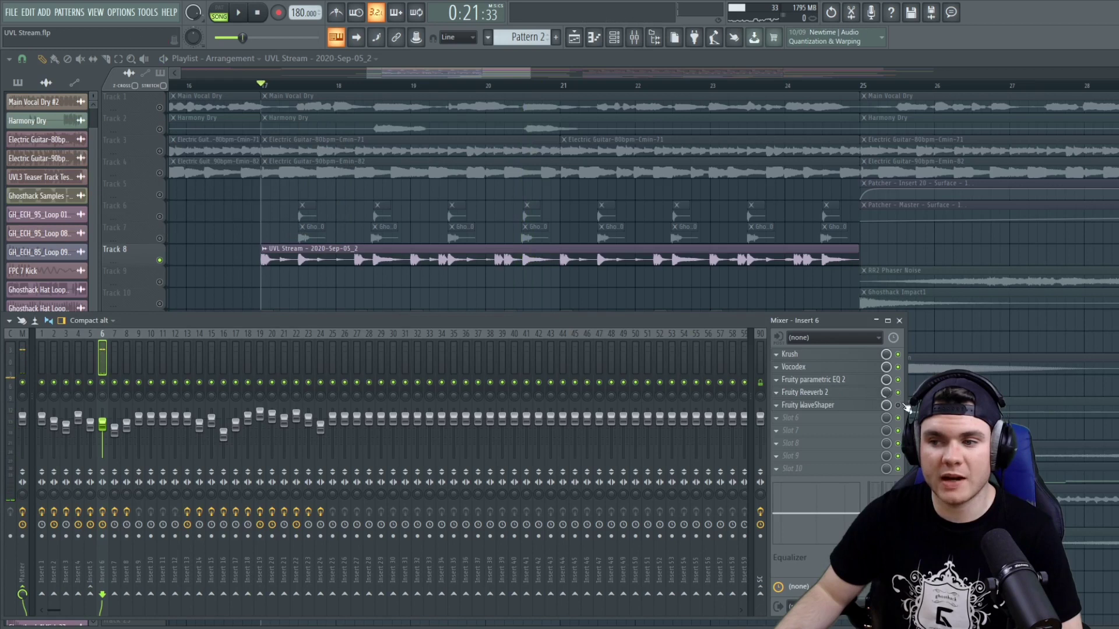
# - Switch on Fruity WaveShaper on Insert 6 and audition the drums with the complete effect chain while viewing its curve
pyautogui.click(860, 407)
pyautogui.press('space')
pyautogui.moveTo(139, 145); pyautogui.dragTo(309, 261)
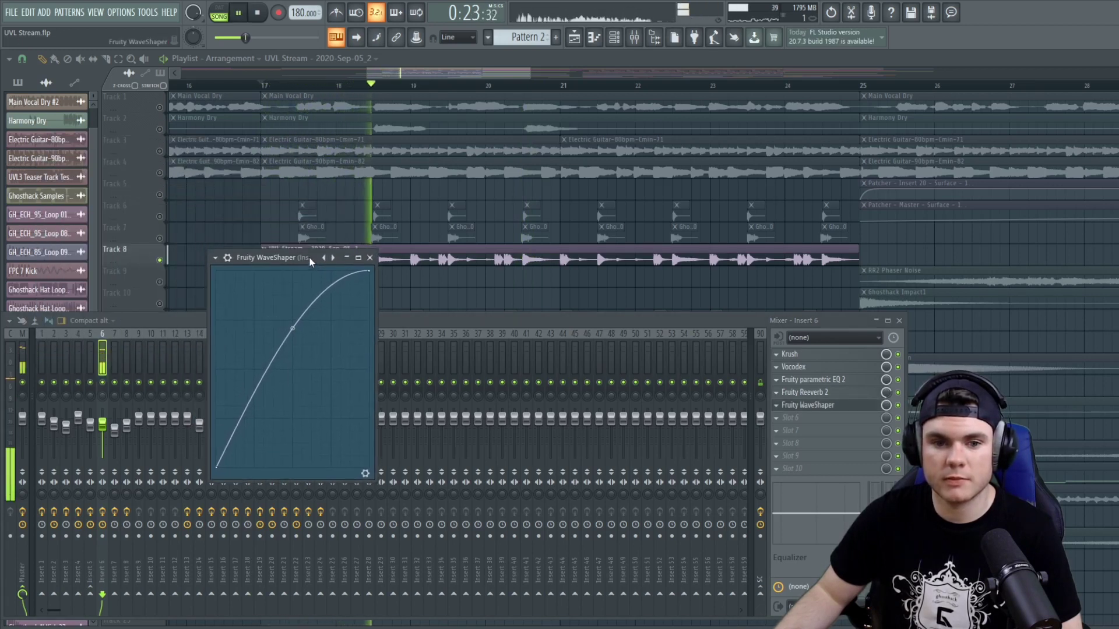
pyautogui.click(370, 259)
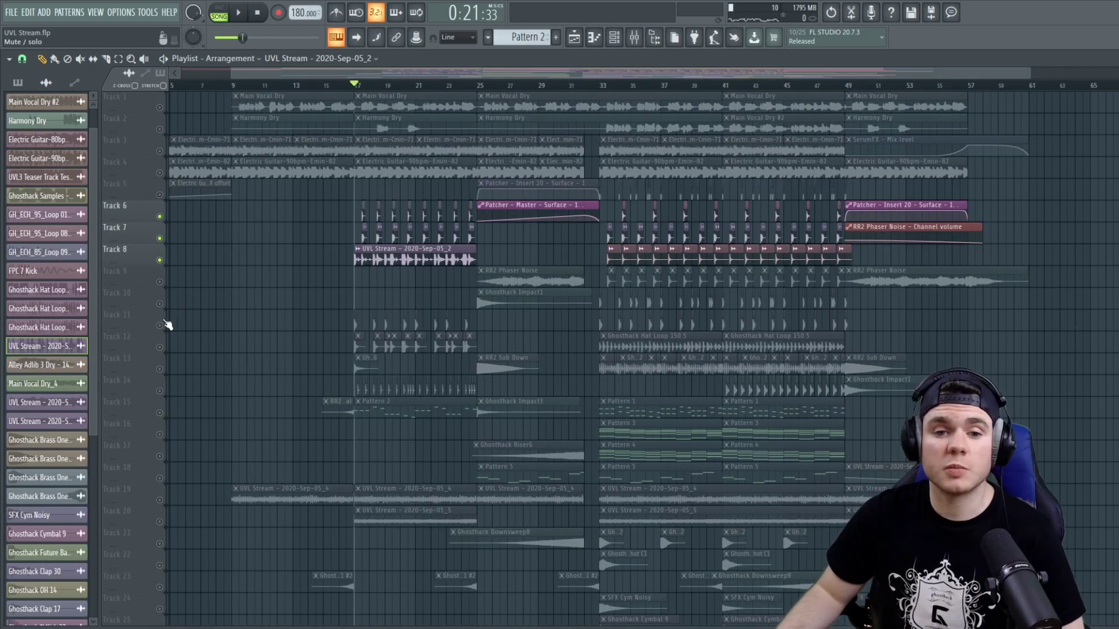
# - Unmute Tracks 11 to 14 alongside Tracks 6 to 8 and audition all the drum layers together from bar 17
pyautogui.click(161, 347)
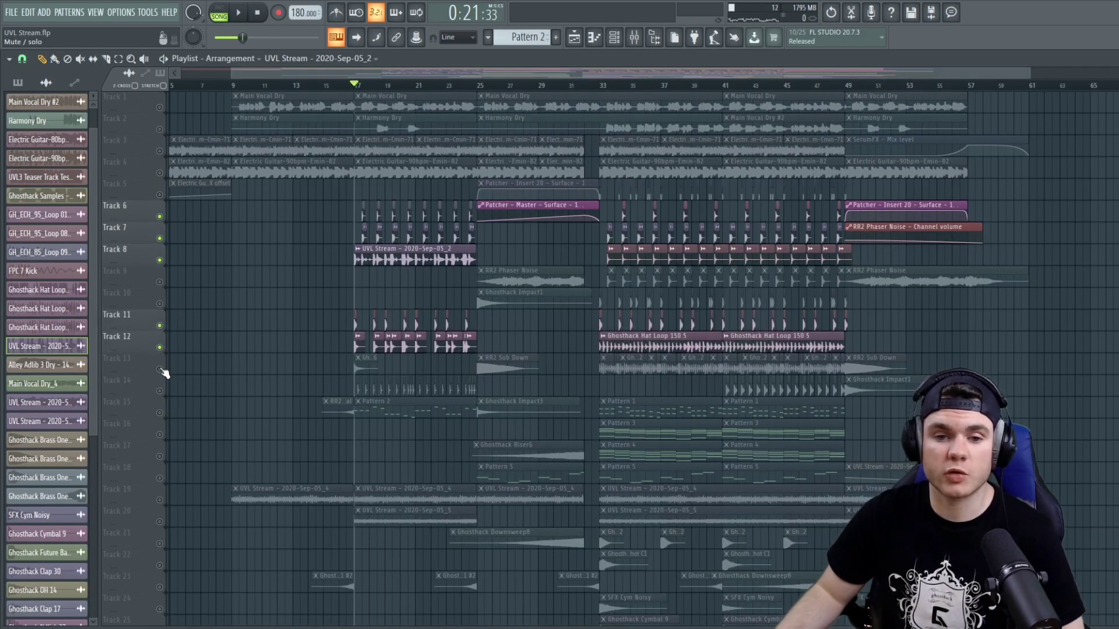
pyautogui.click(160, 369)
pyautogui.click(160, 391)
pyautogui.press('space')
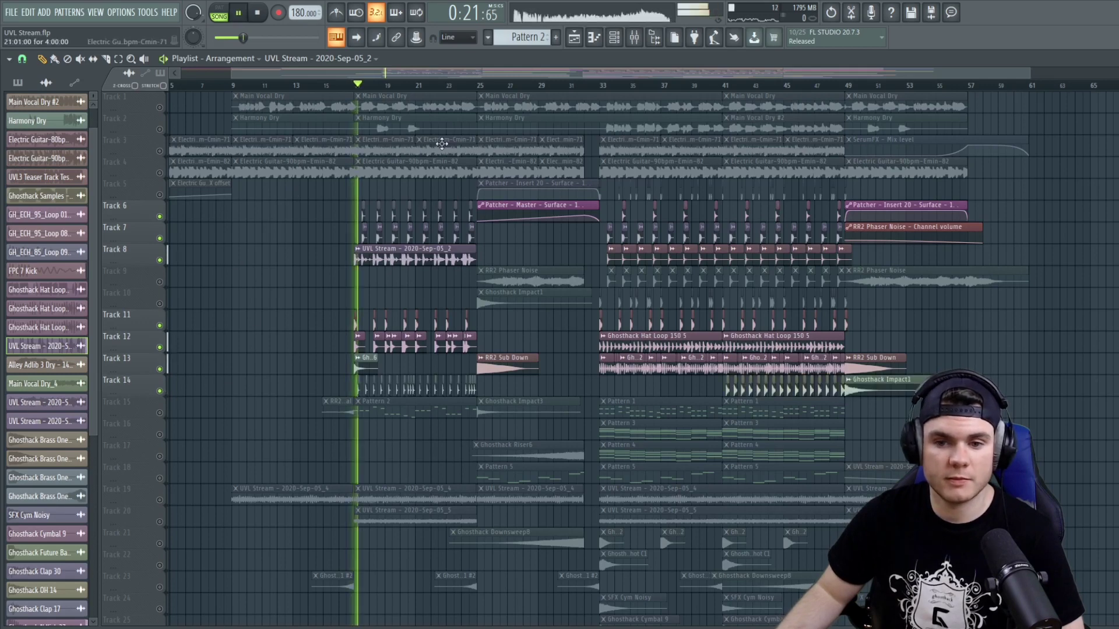
pyautogui.scroll(3, 406, 90)
pyautogui.scroll(1, 406, 92)
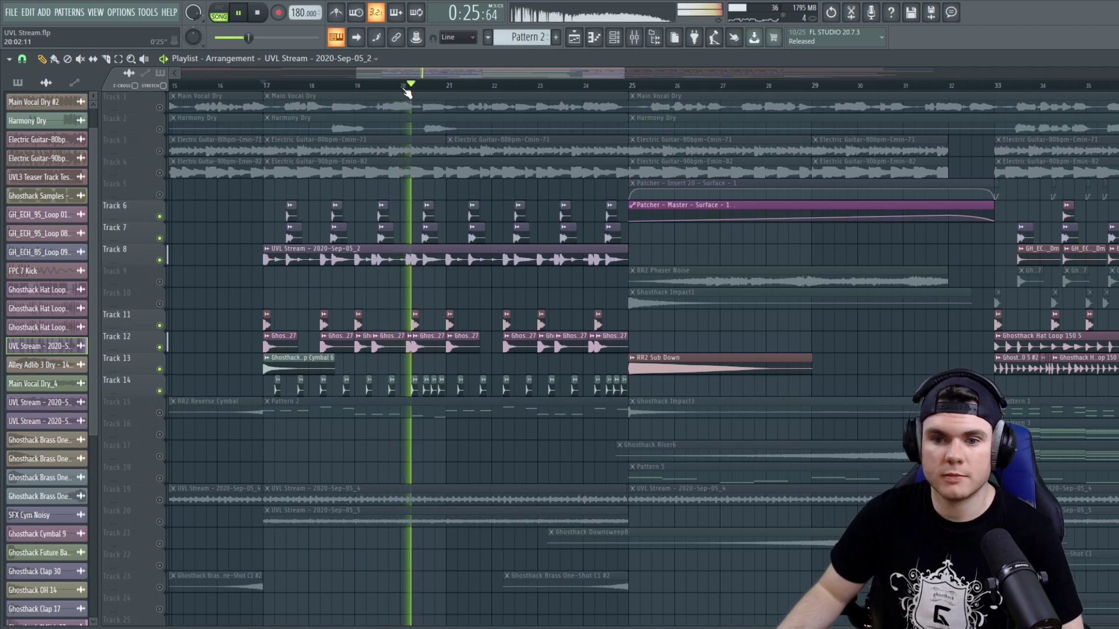
pyautogui.press('space')
# - Solo the Track 12 kicks, unmute the Track 7 claps, and add the Track 14 hits while auditioning from bar 17
pyautogui.keyDown('ctrl'); pyautogui.click(159, 347); pyautogui.keyUp('ctrl')
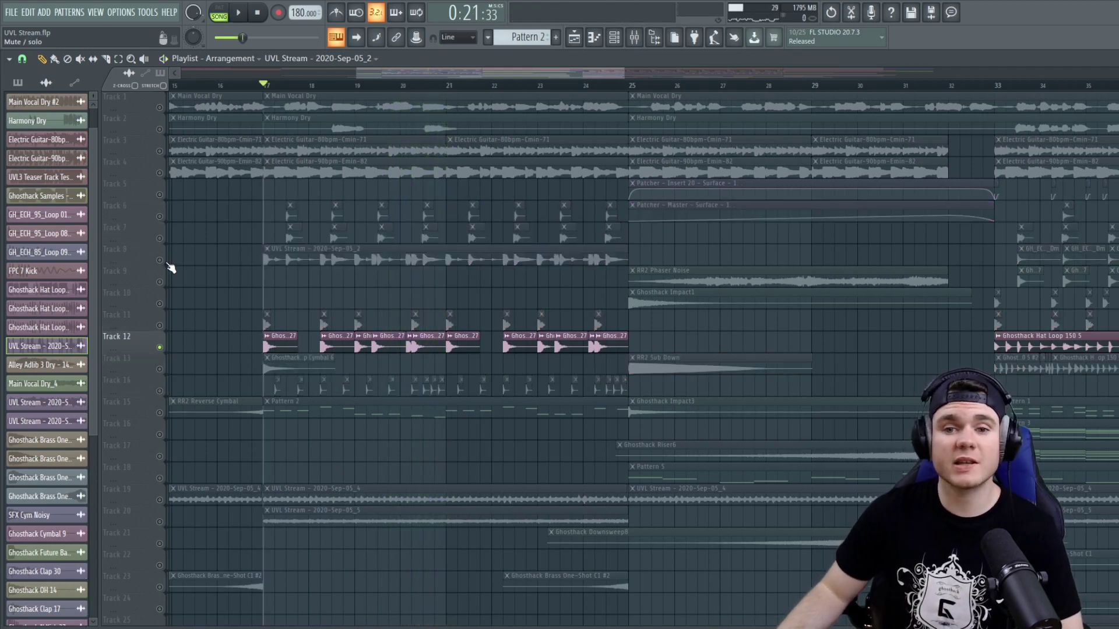
pyautogui.click(161, 239)
pyautogui.press('space')
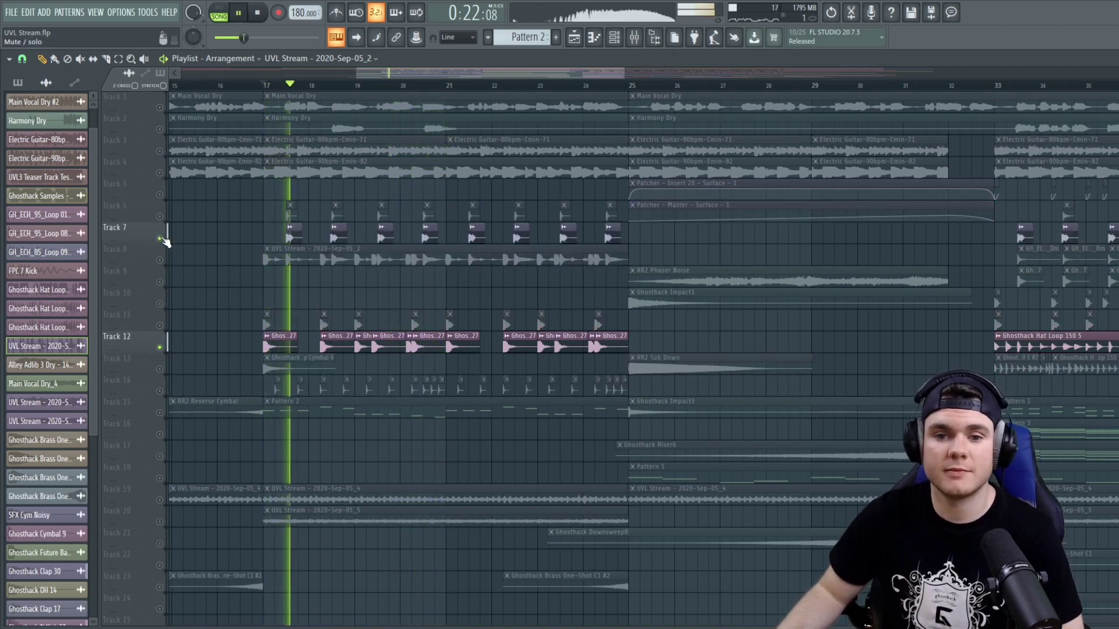
pyautogui.click(160, 391)
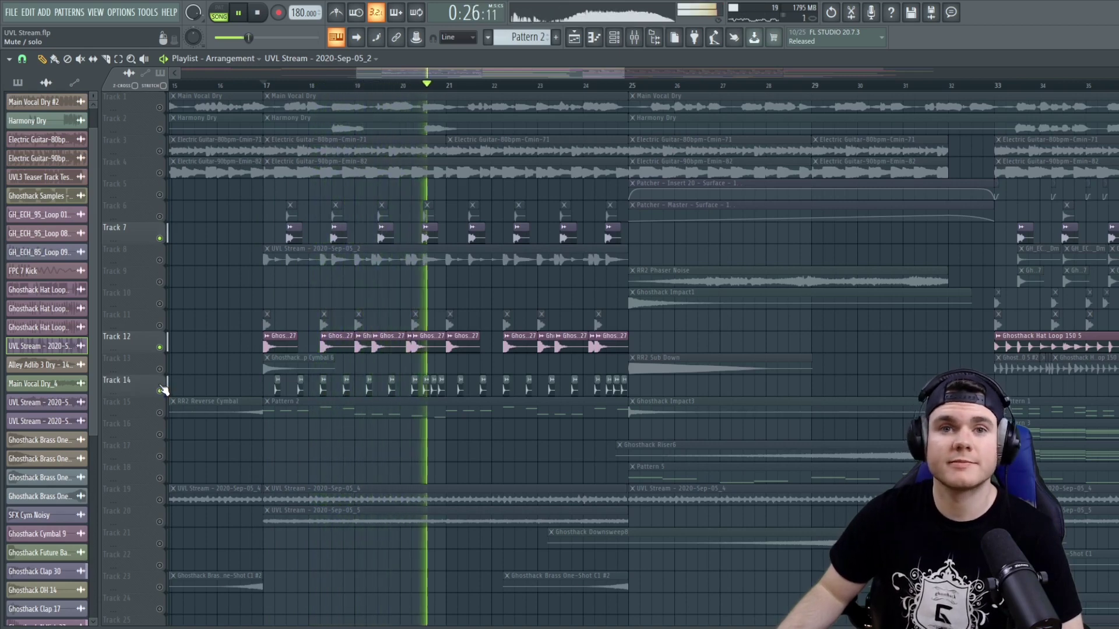
# - Unmute all playlist tracks again and play the full arrangement from bar 17
pyautogui.rightClick(161, 391)
pyautogui.press('space')
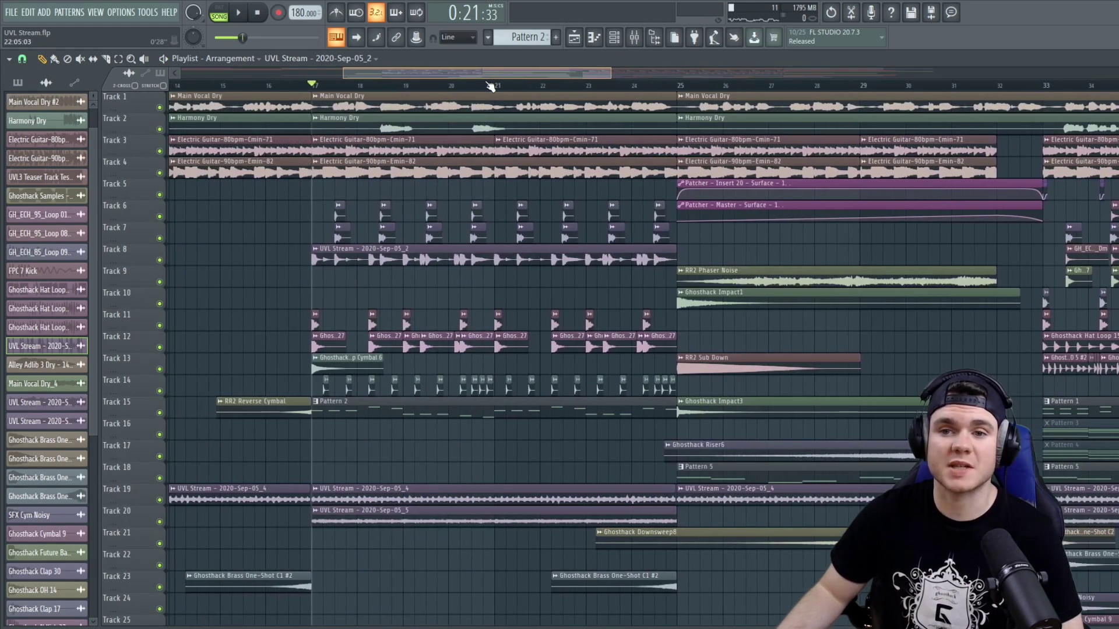
pyautogui.press('space')
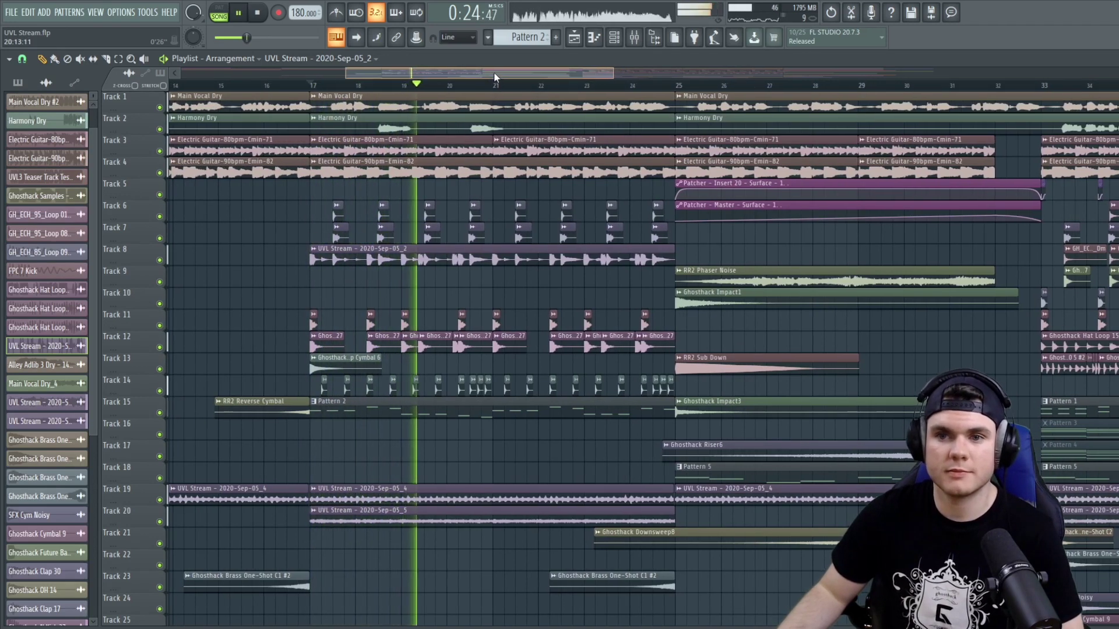
pyautogui.moveTo(491, 77); pyautogui.dragTo(496, 77)
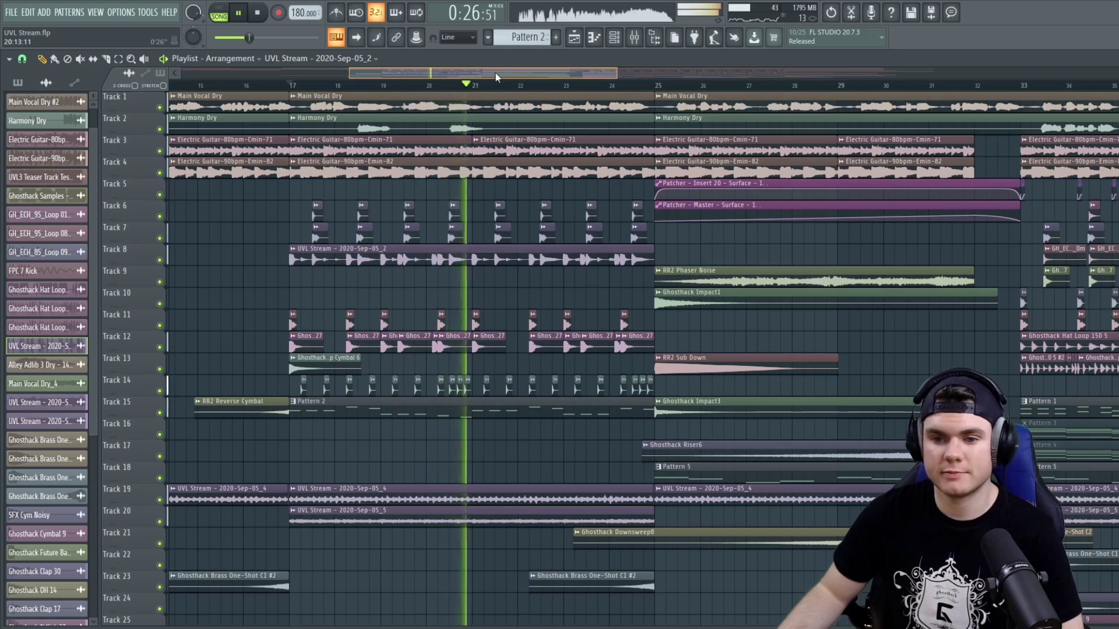